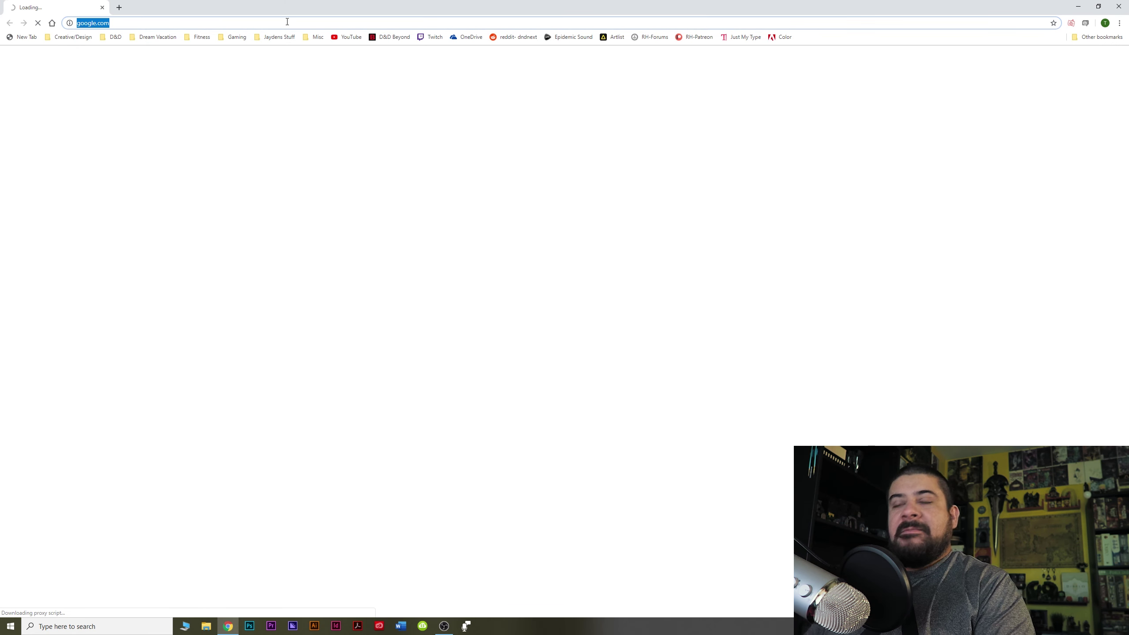
Search for bugbear and open the Bugbear article on Wikipedia
type("bugbear")
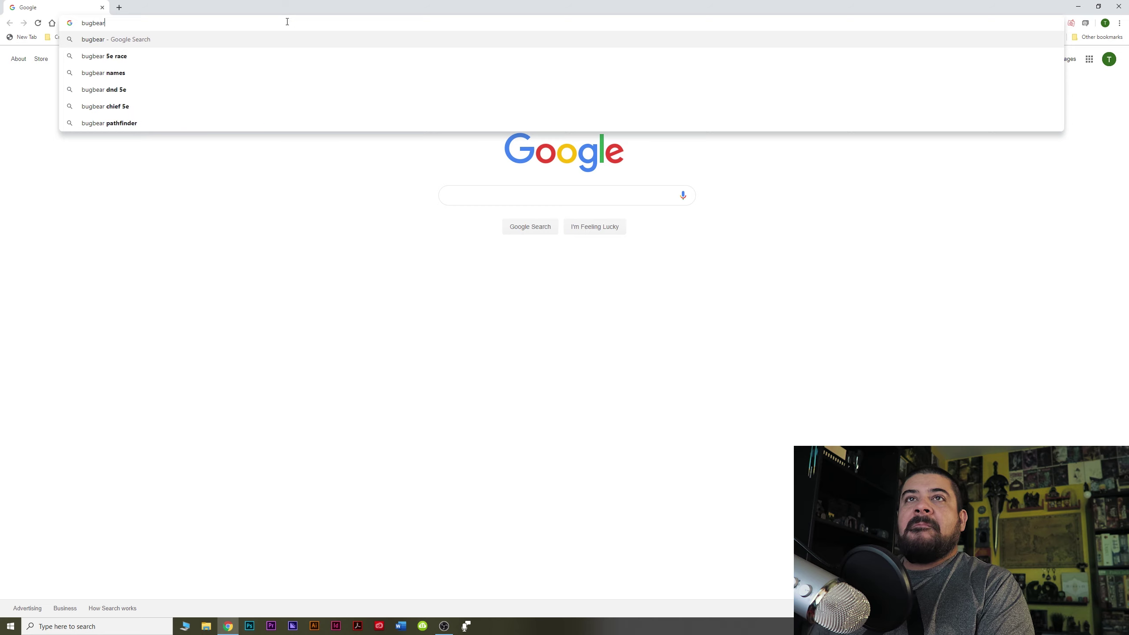
key("Return")
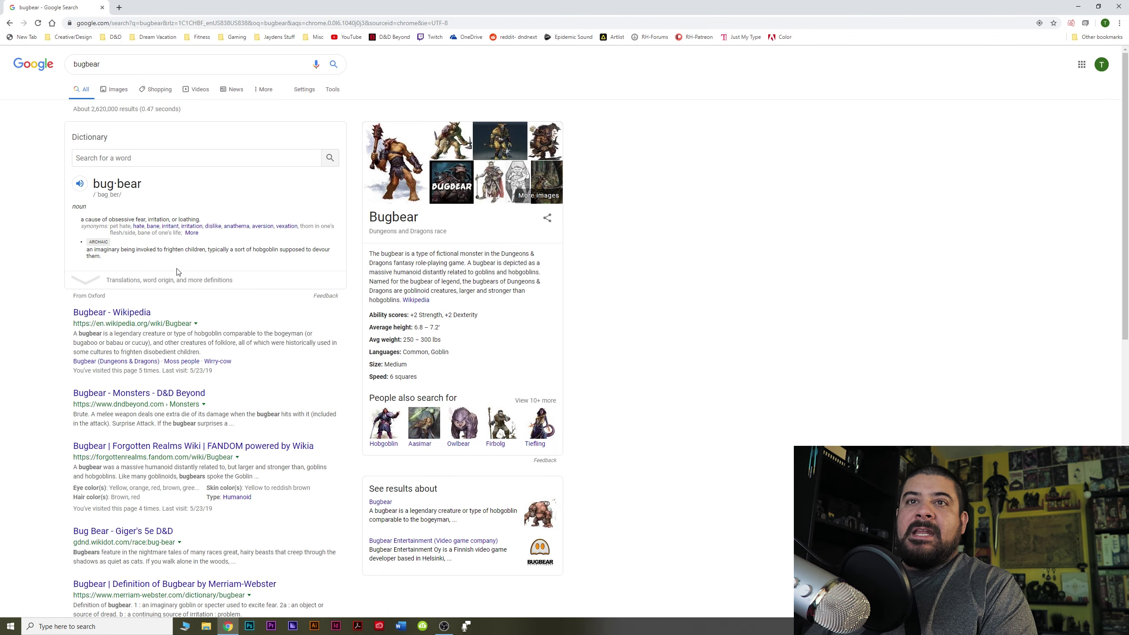
left_click(127, 314)
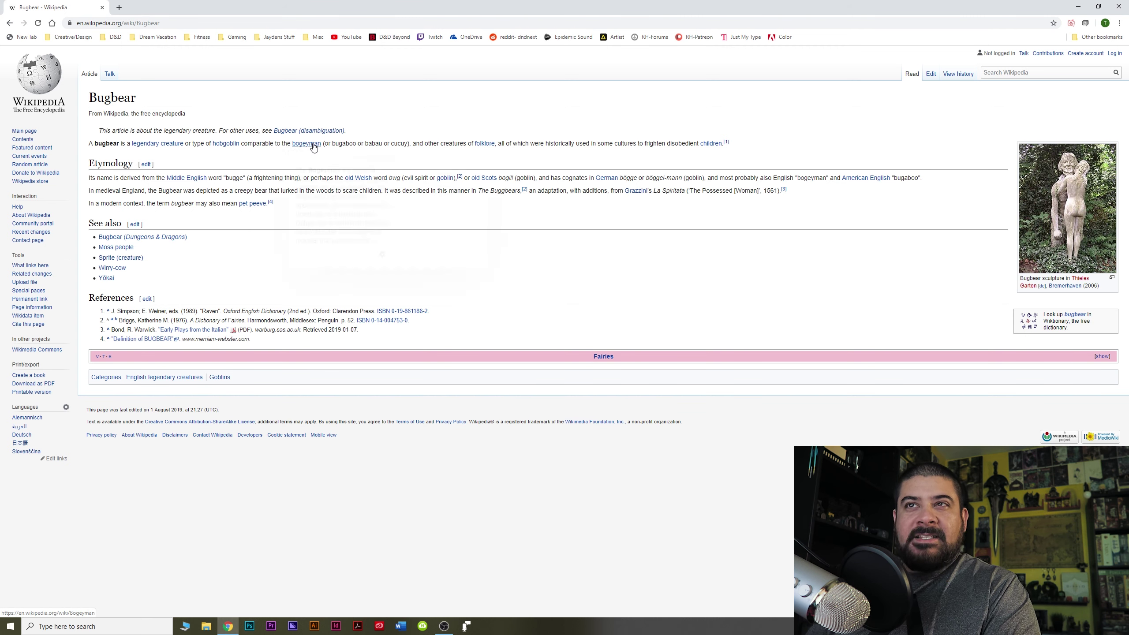
Follow links from Bugbear through Legendary creature and Vegetable Lamb of Tartary to Fruit
mouse_move(314, 148)
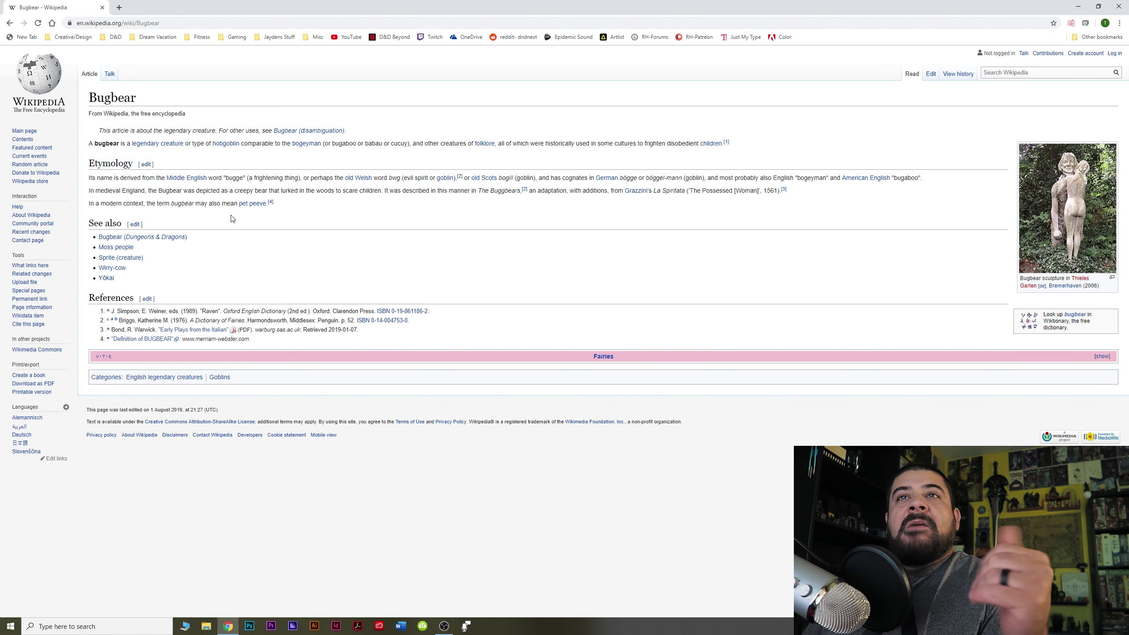
mouse_move(165, 148)
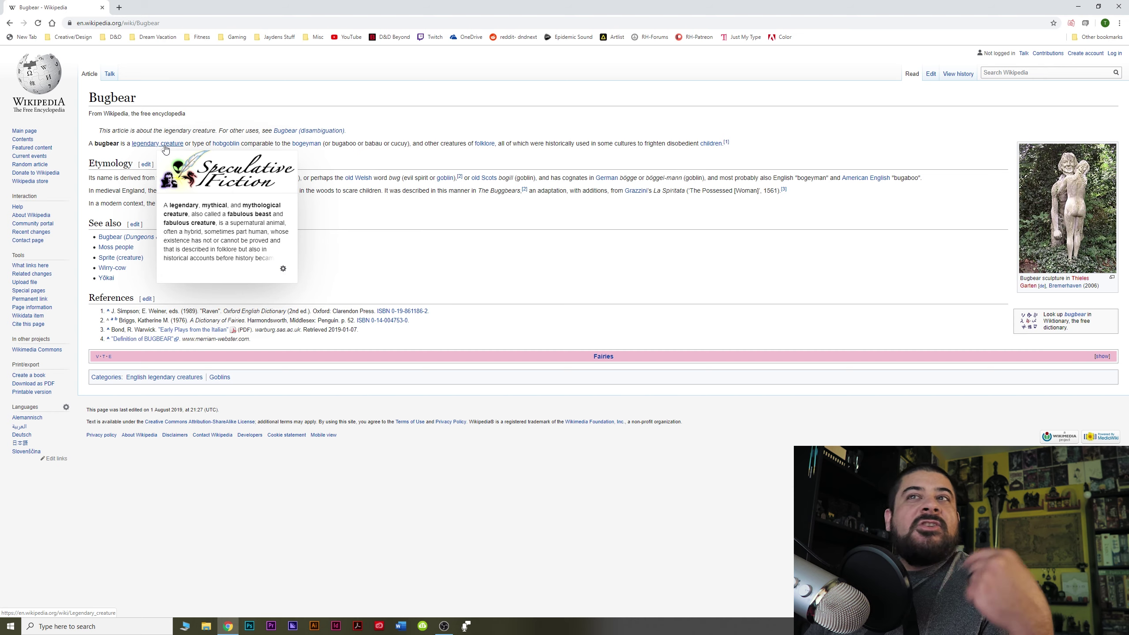
left_click(166, 148)
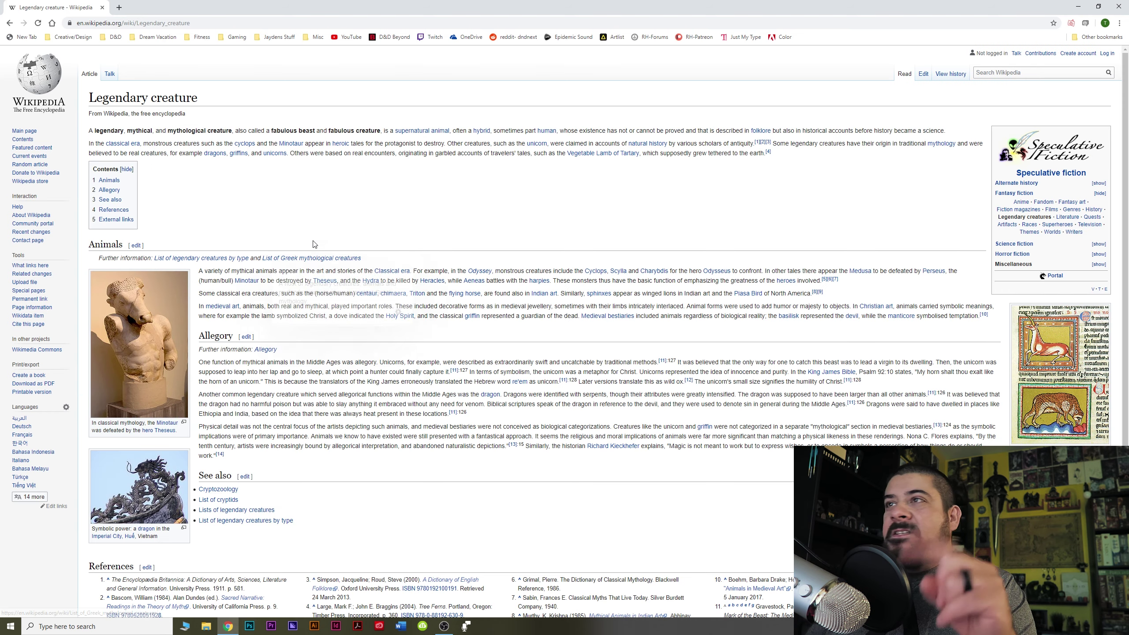
left_click(591, 155)
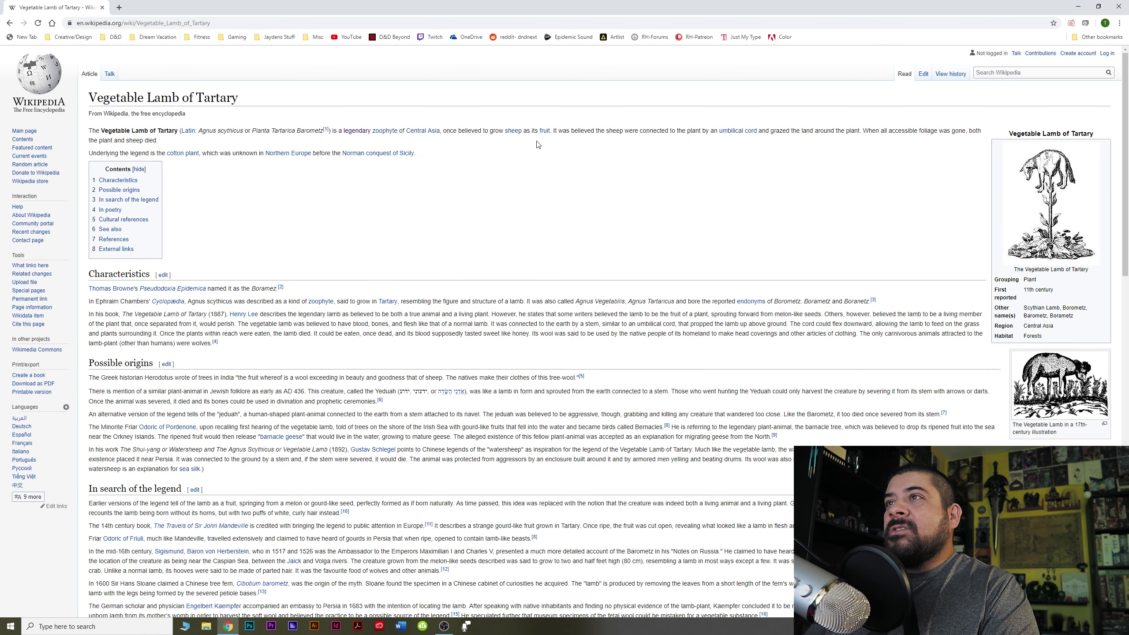
left_click(545, 130)
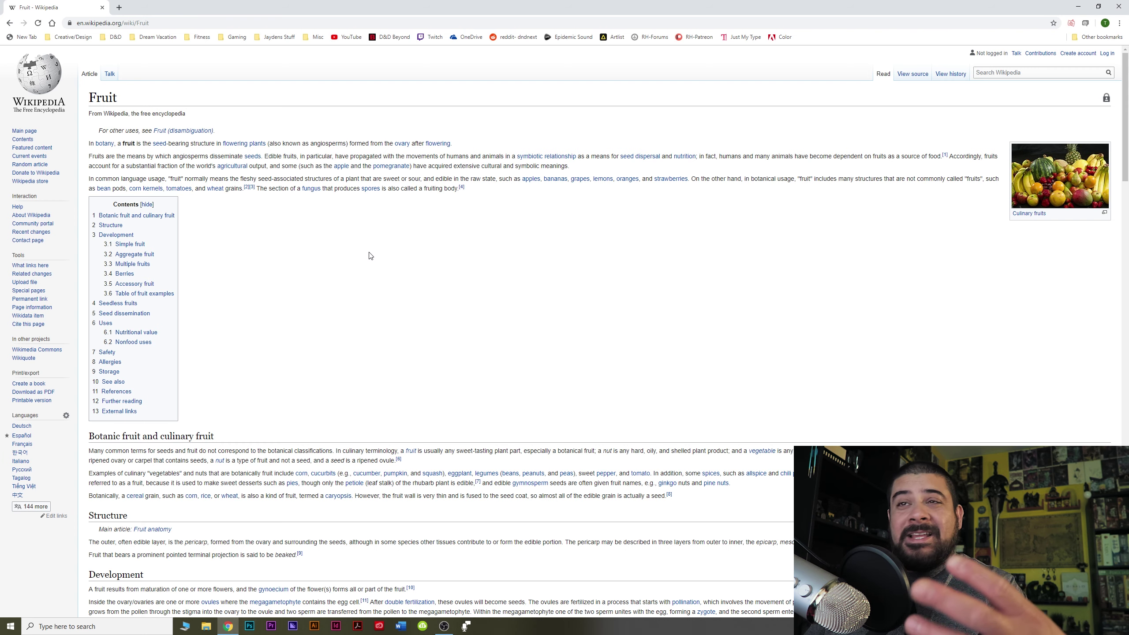
Continue through the Spore, Seed and Husk articles to the Psyllium article
left_click(372, 189)
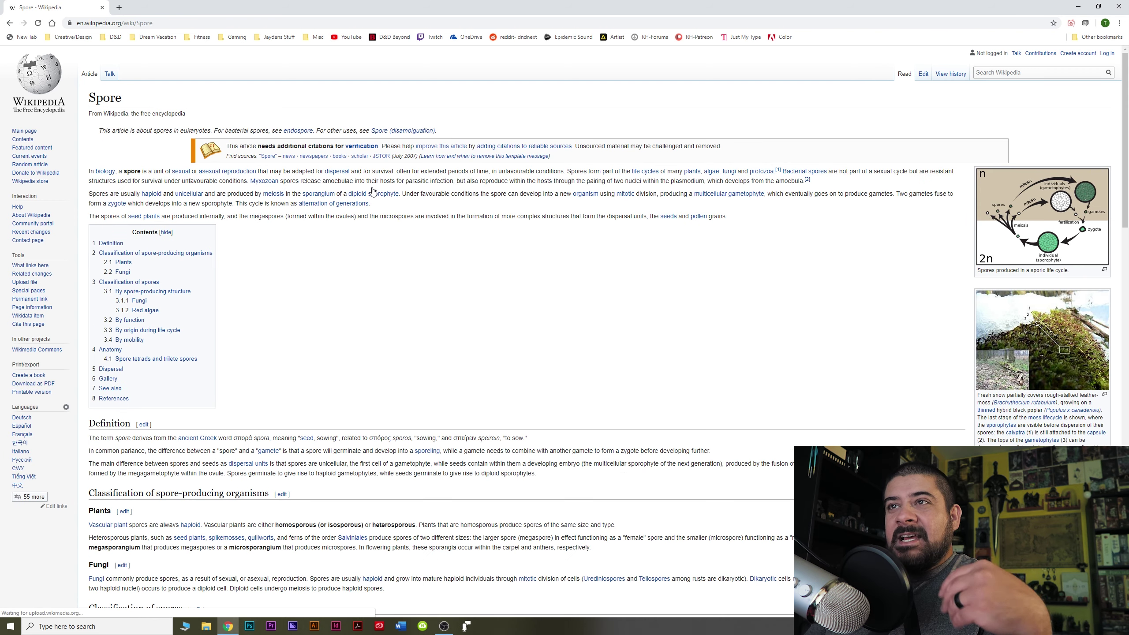
mouse_move(668, 218)
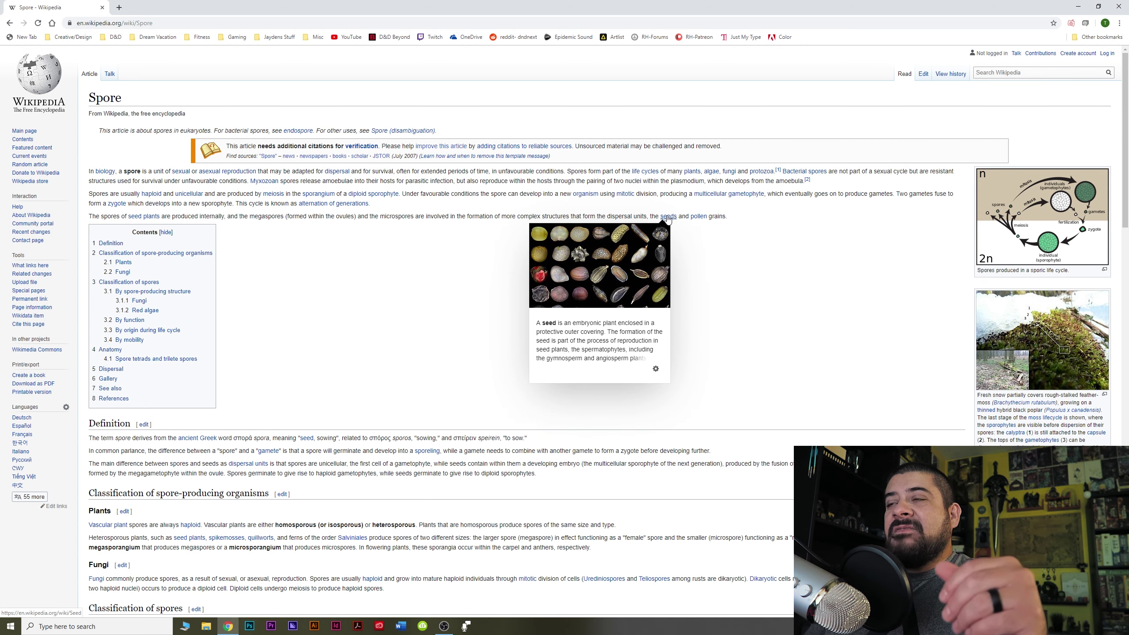
left_click(668, 217)
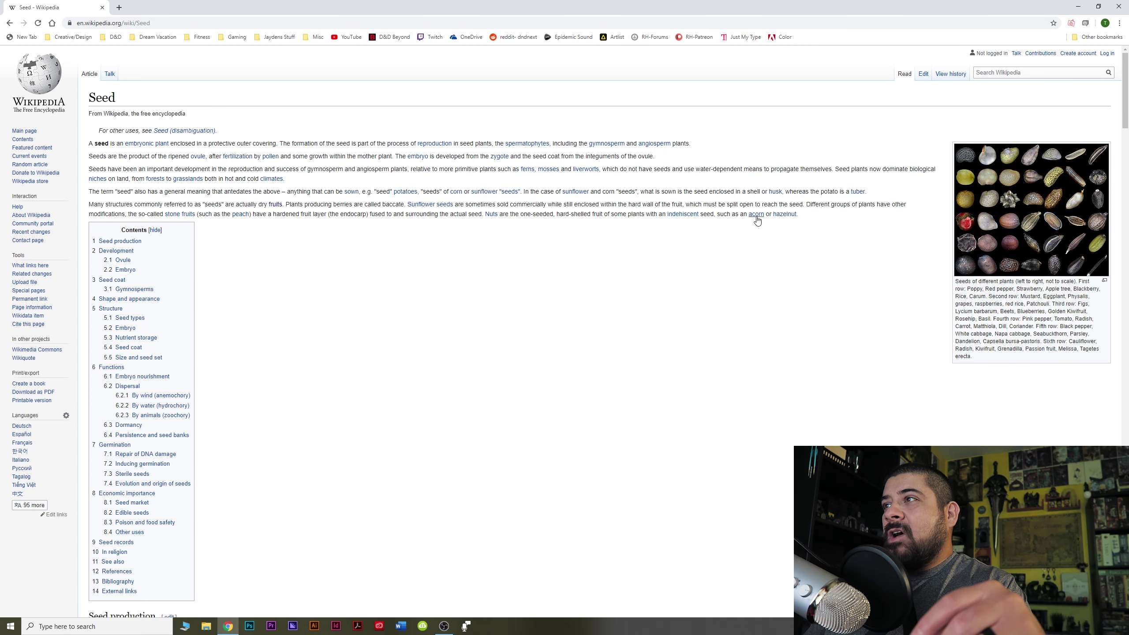
left_click(776, 192)
mouse_move(461, 292)
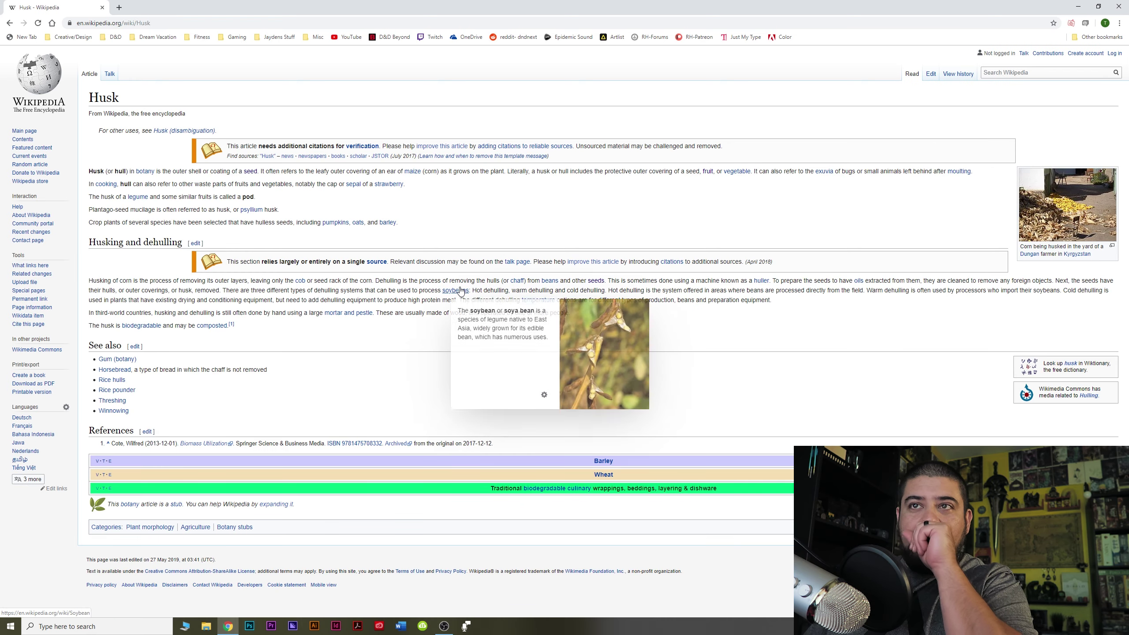
left_click(252, 210)
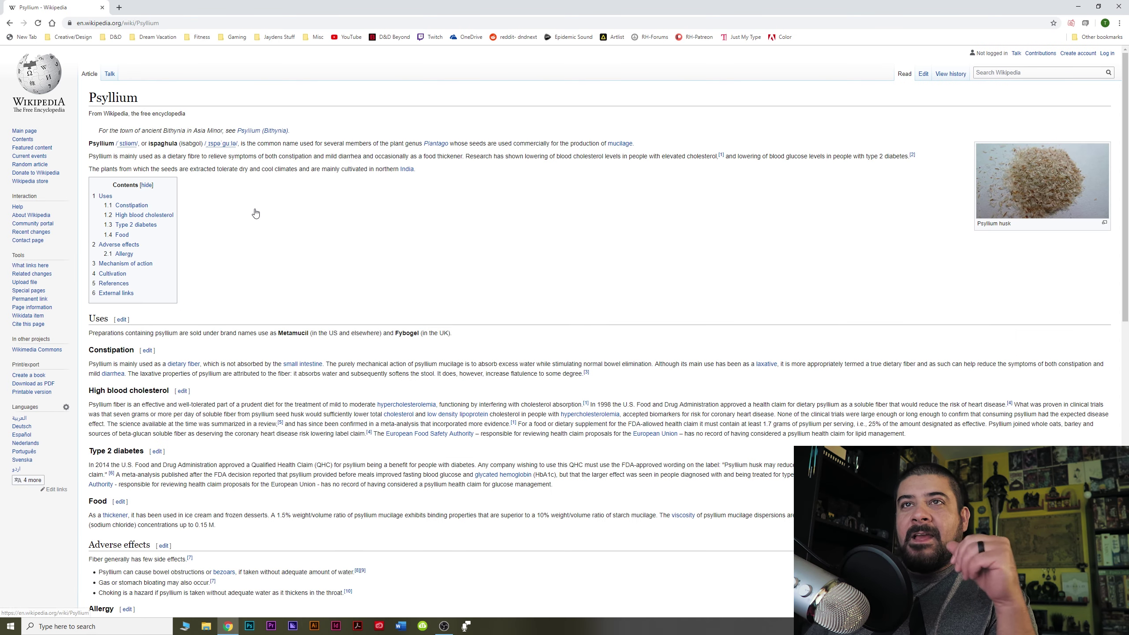
Follow links from Psyllium to Small intestine, Gestational age and In vitro fertilisation
scroll(263, 266, "down", 2)
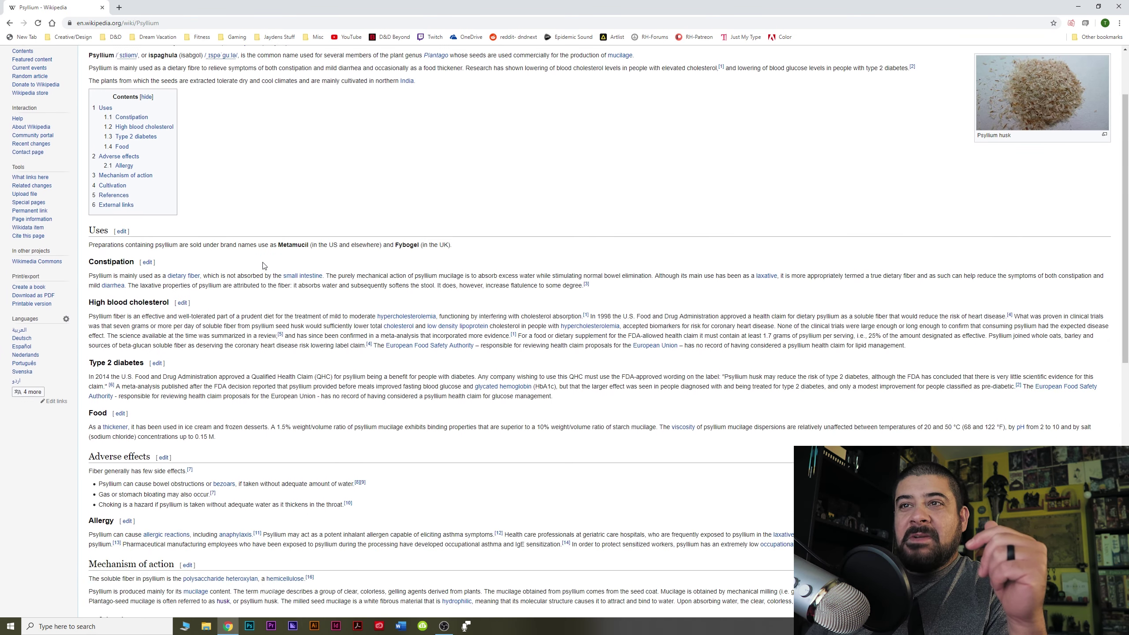
left_click(303, 276)
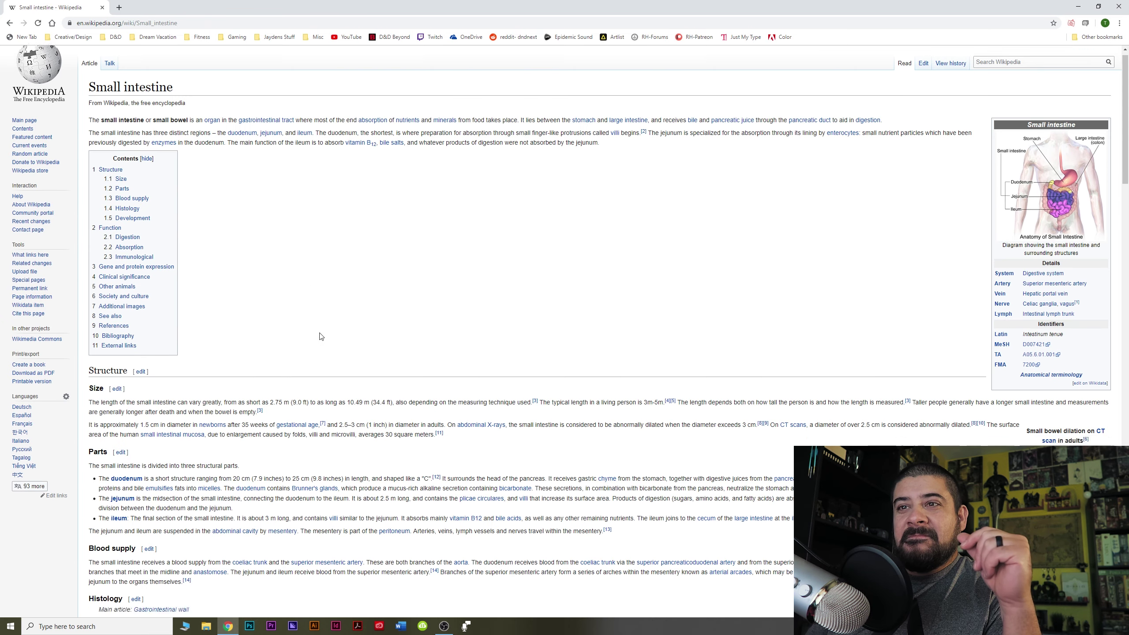
scroll(321, 337, "down", 3)
left_click(295, 303)
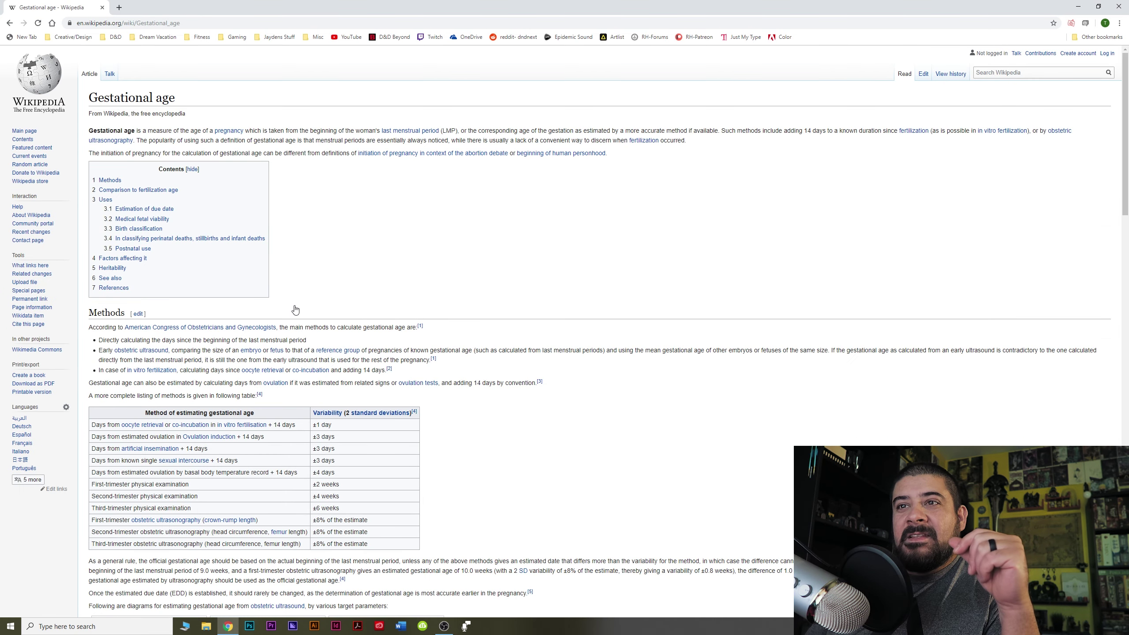
scroll(296, 310, "down", 2)
left_click(309, 283)
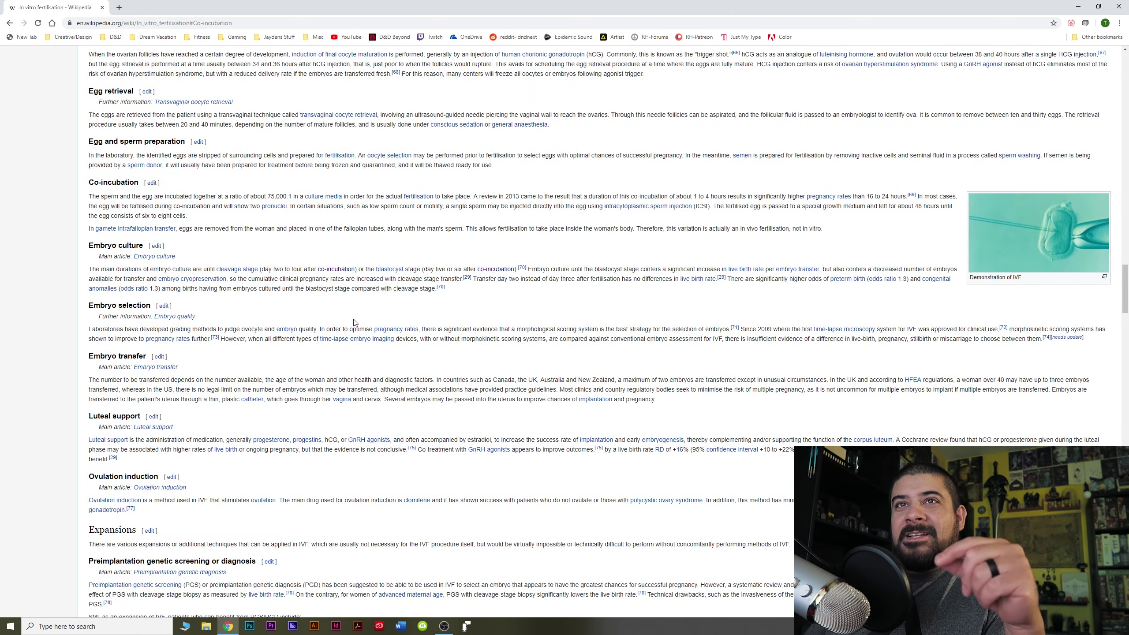
Continue through Clomifene, Generic drug and National Health Service to the World War II article
scroll(359, 301, "down", 4)
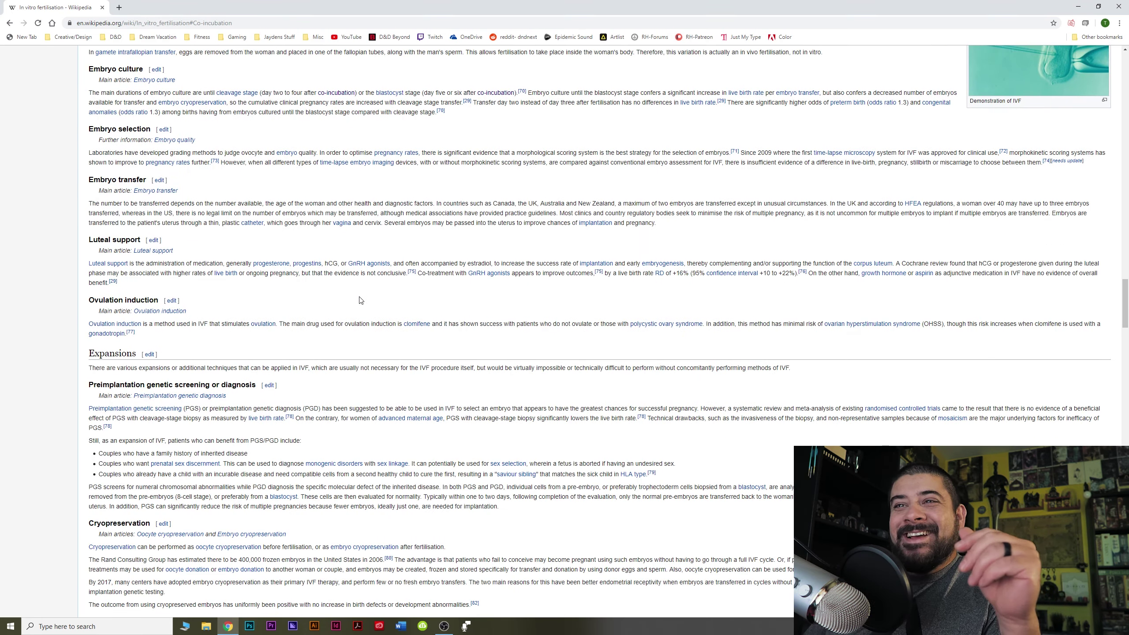
left_click(414, 324)
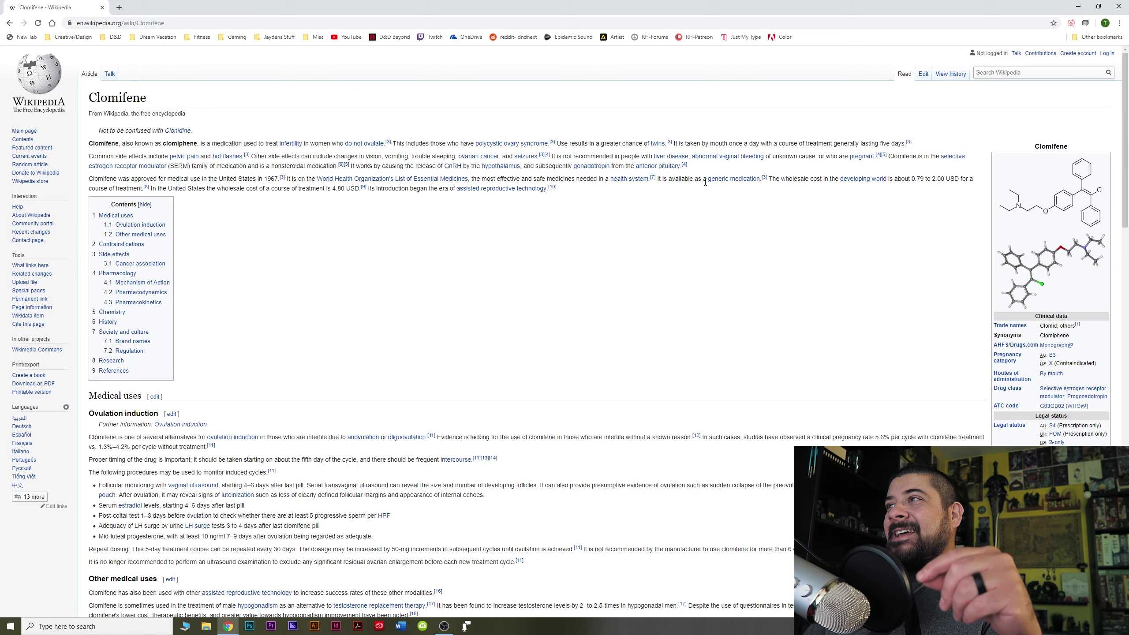
left_click(731, 180)
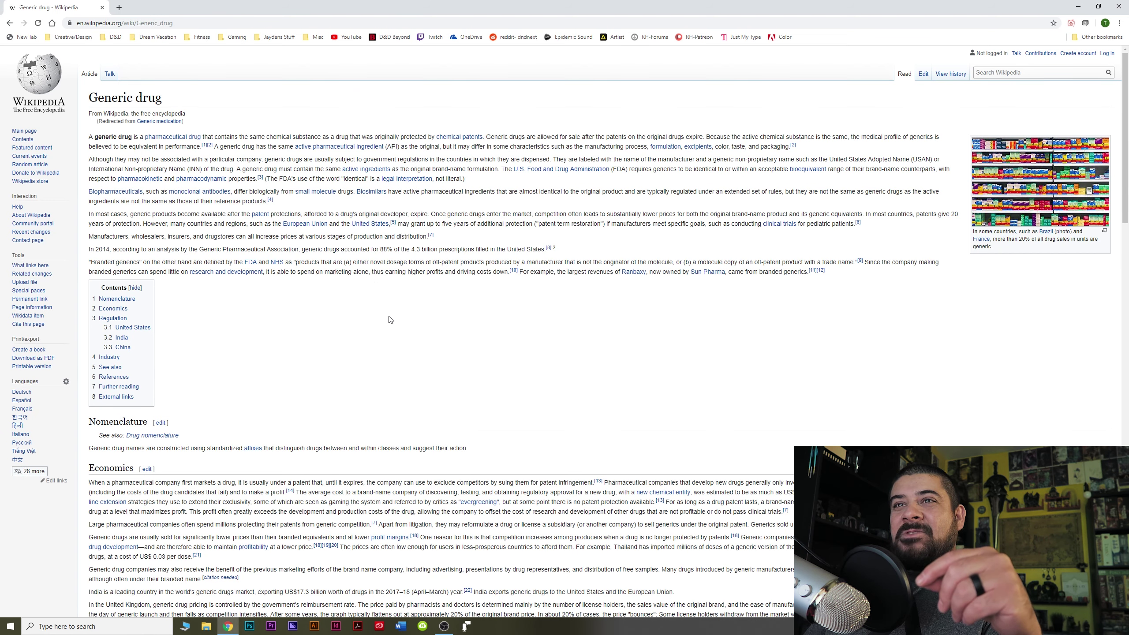
scroll(364, 312, "down", 2)
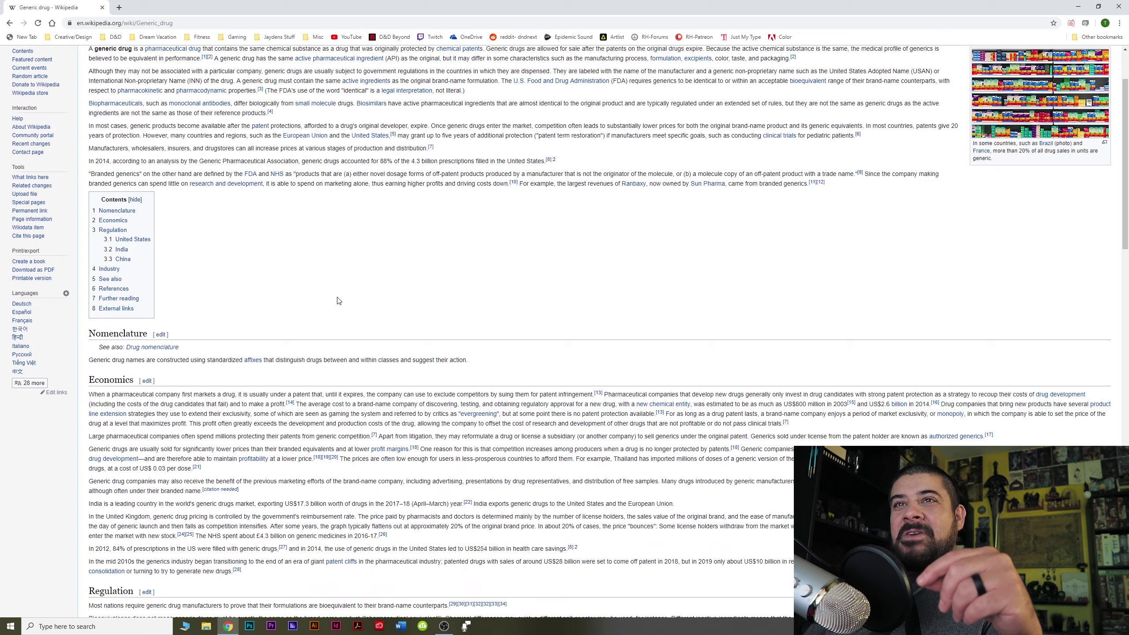
left_click(277, 175)
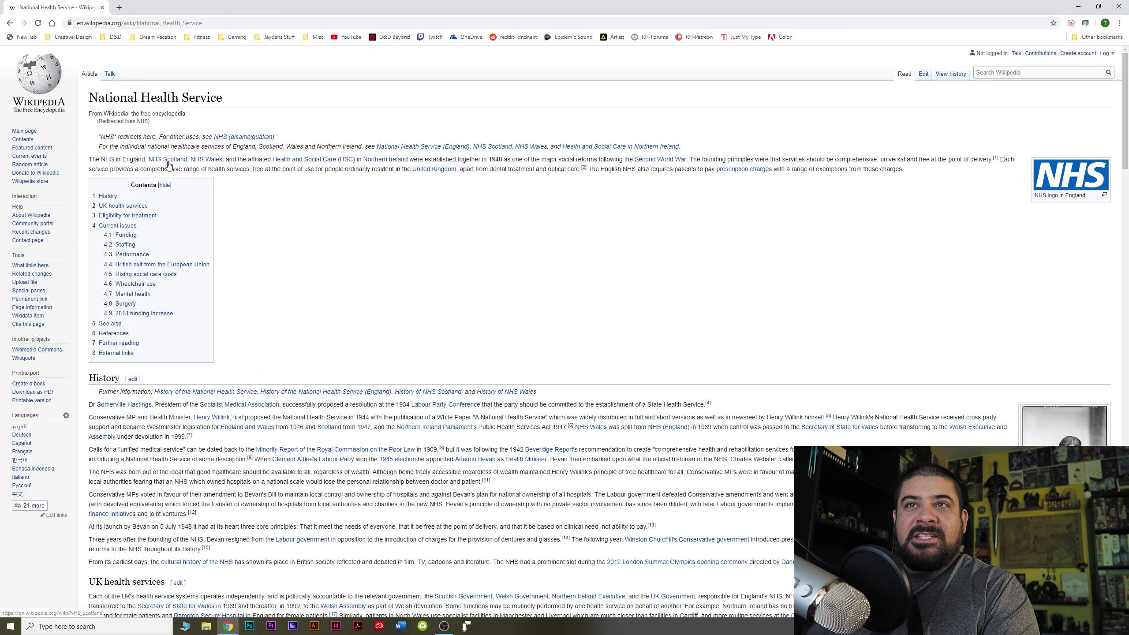
mouse_move(206, 160)
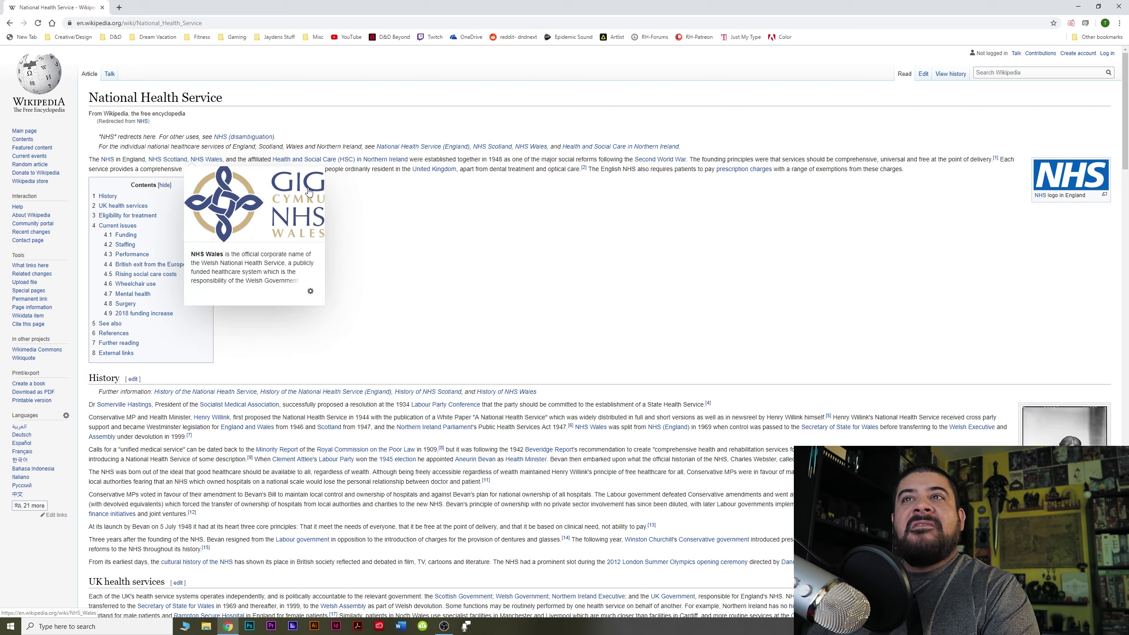
mouse_move(376, 164)
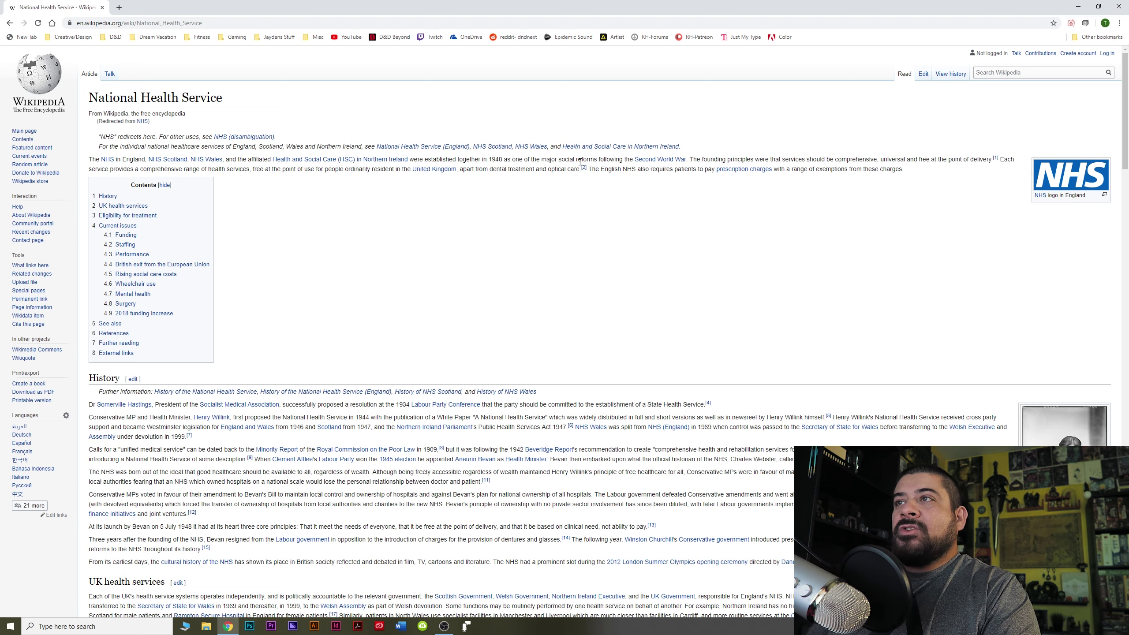
left_click(660, 161)
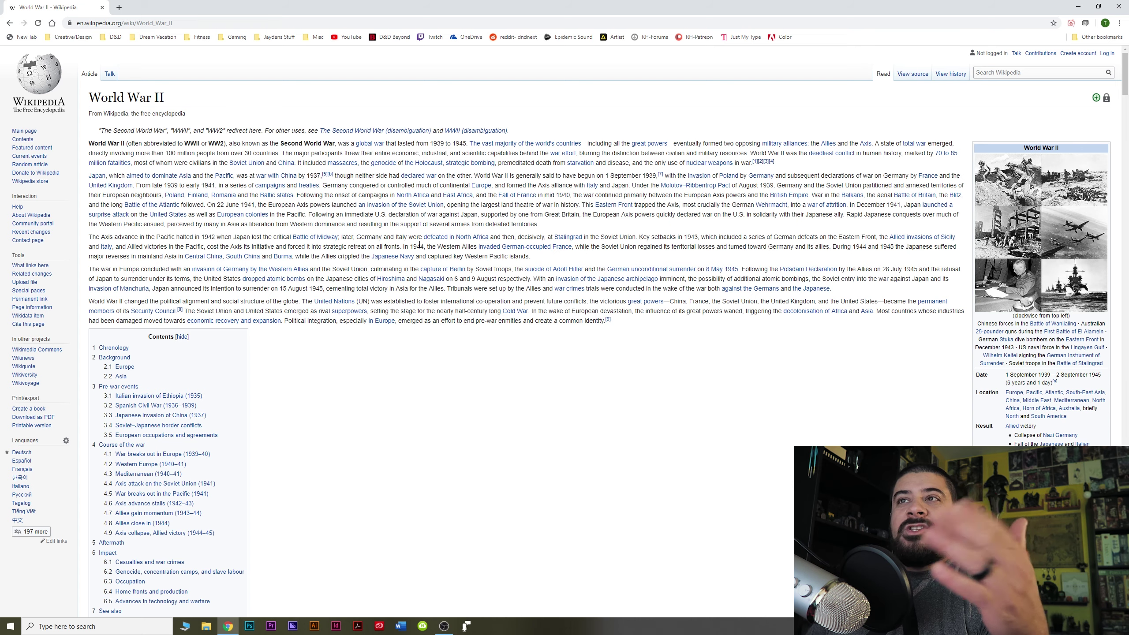
scroll(420, 246, "down", 4)
scroll(425, 286, "down", 2)
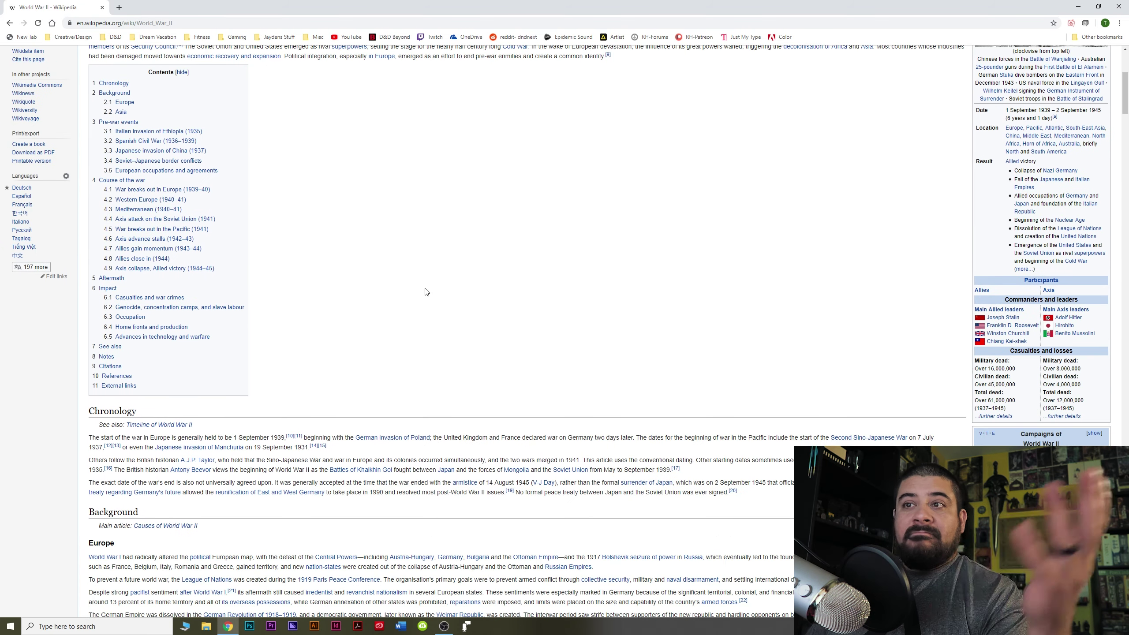
scroll(429, 291, "down", 2)
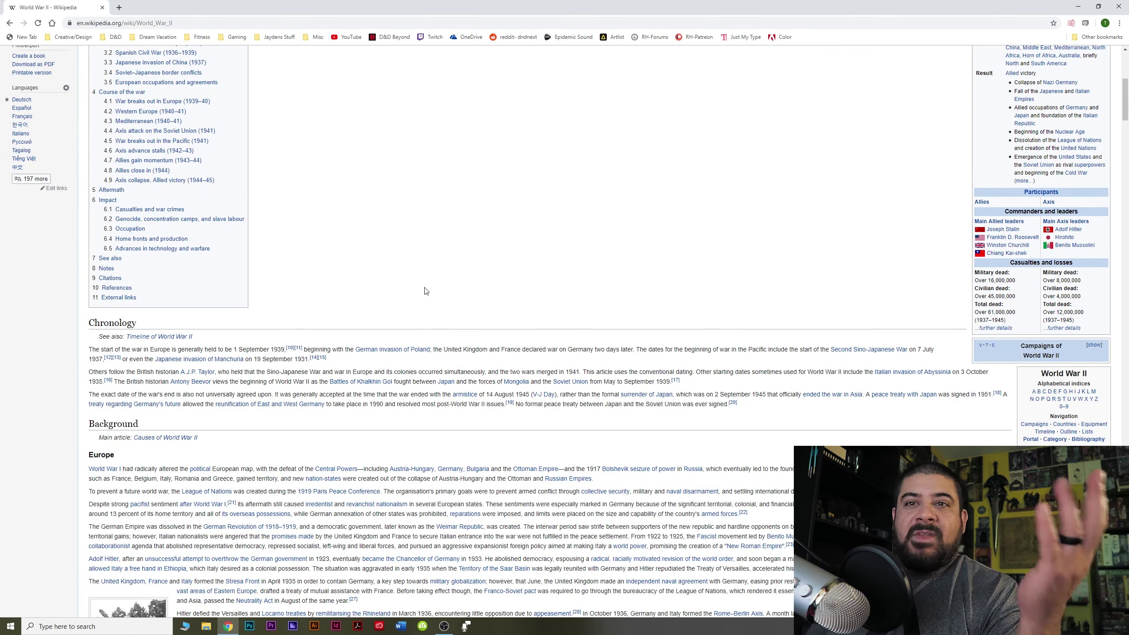
scroll(424, 288, "up", 6)
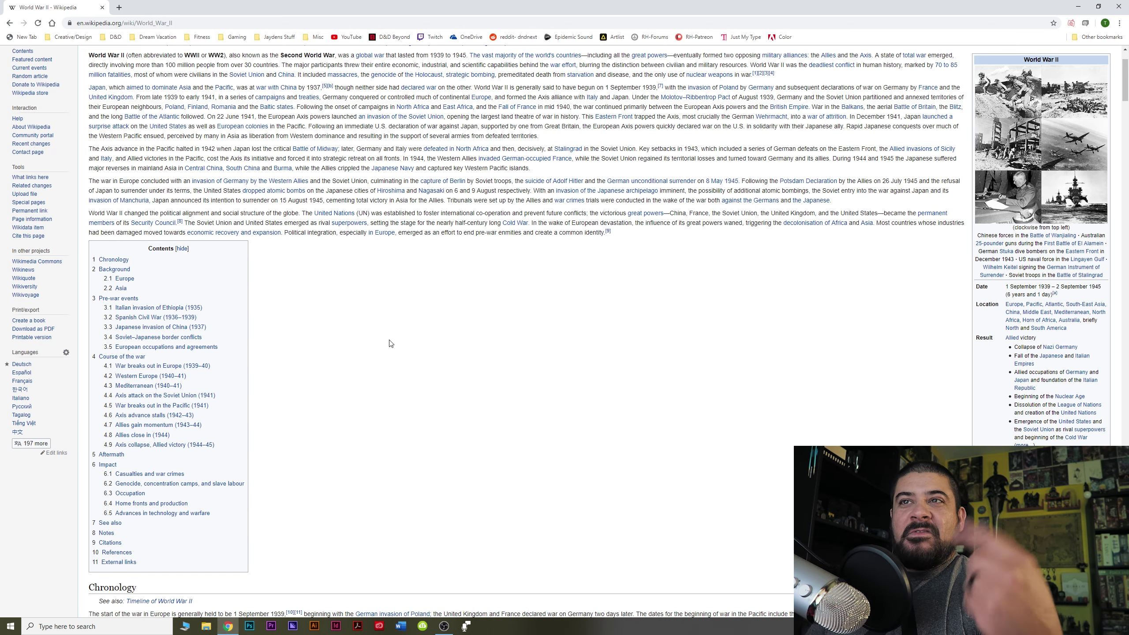
scroll(394, 337, "up", 2)
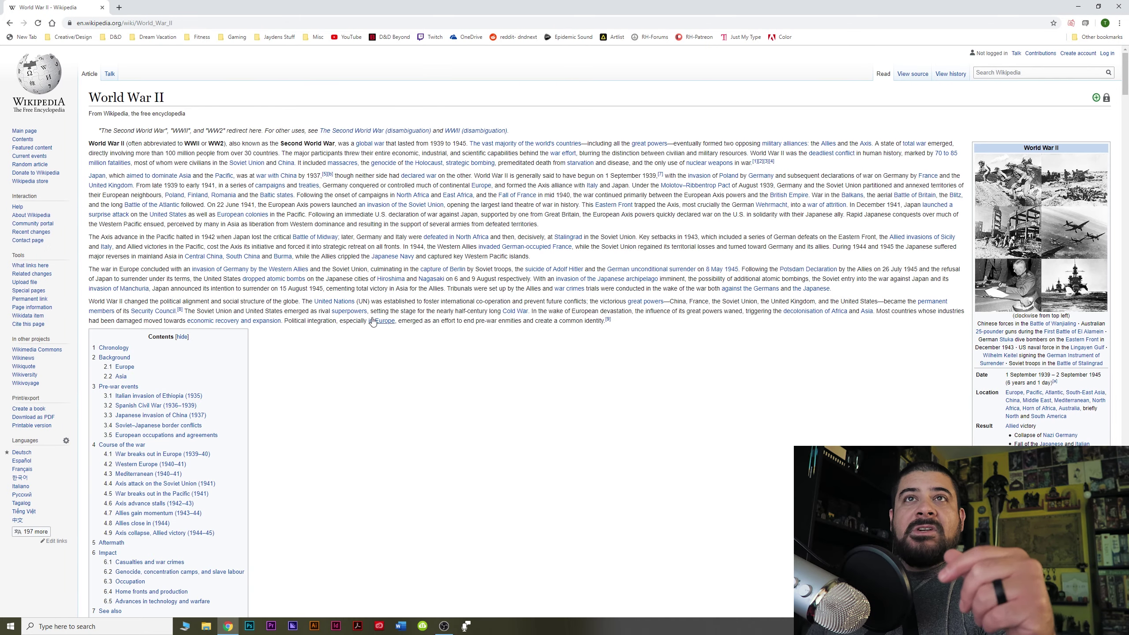
left_click(10, 22)
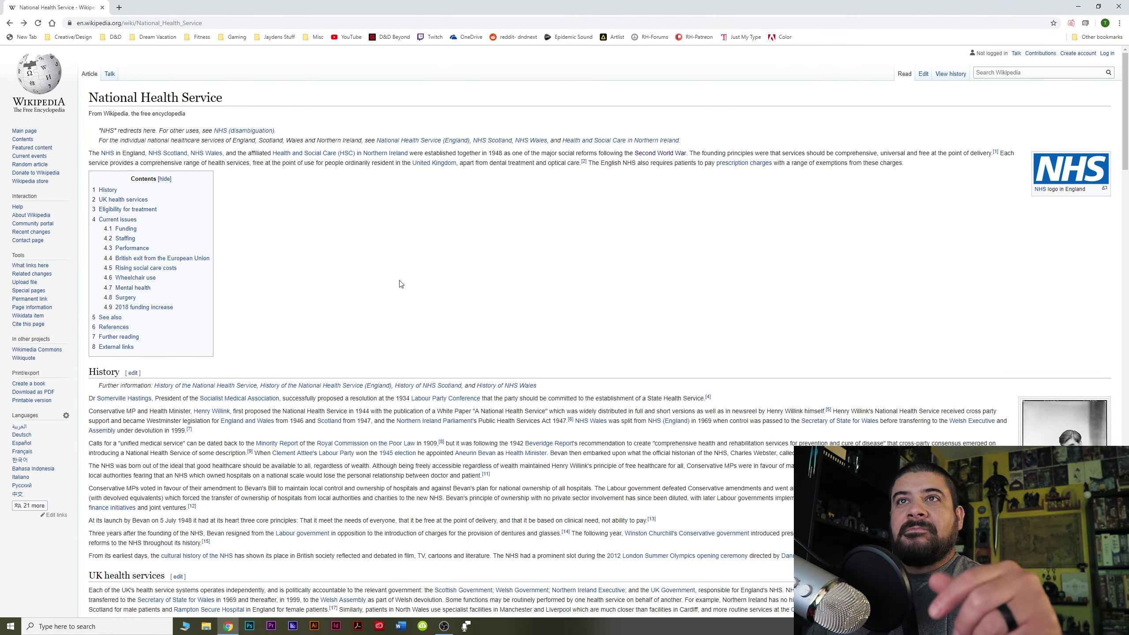
Go back through history from Generic drug to Vegetable Lamb of Tartary, then open the Zoophyte article
key("alt+Left")
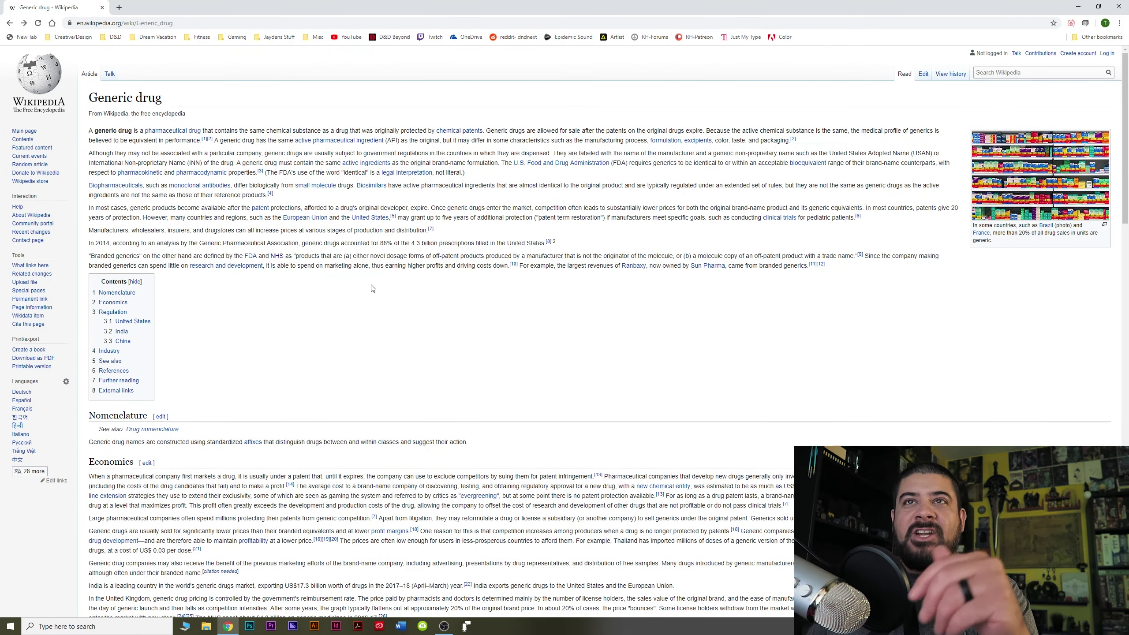
key("alt+Left")
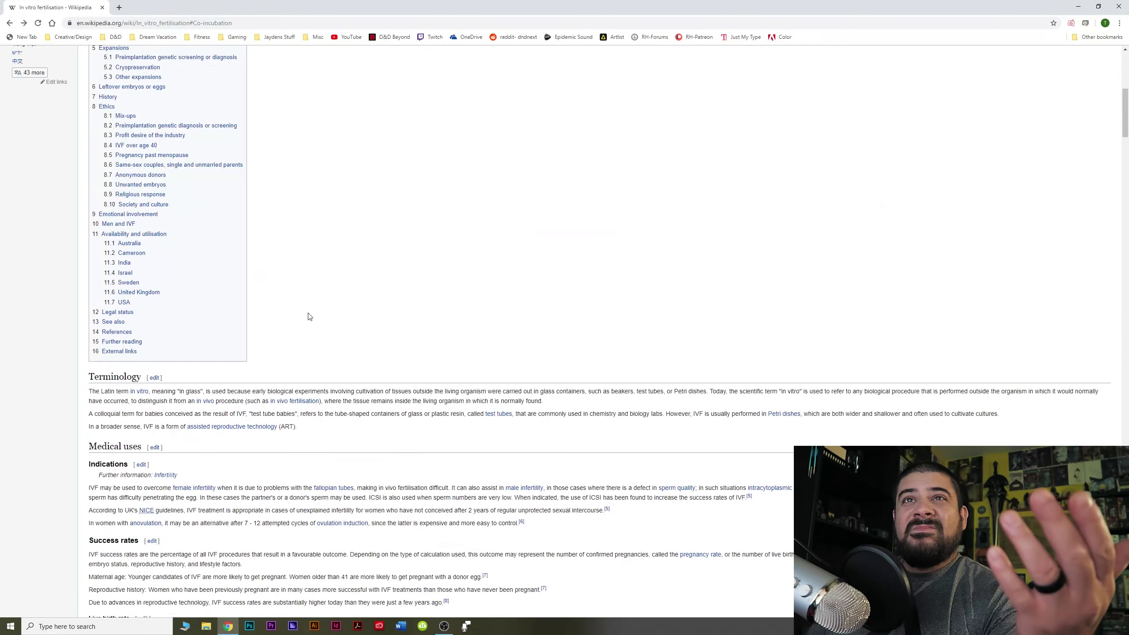
scroll(307, 315, "up", 5)
key("alt+Left")
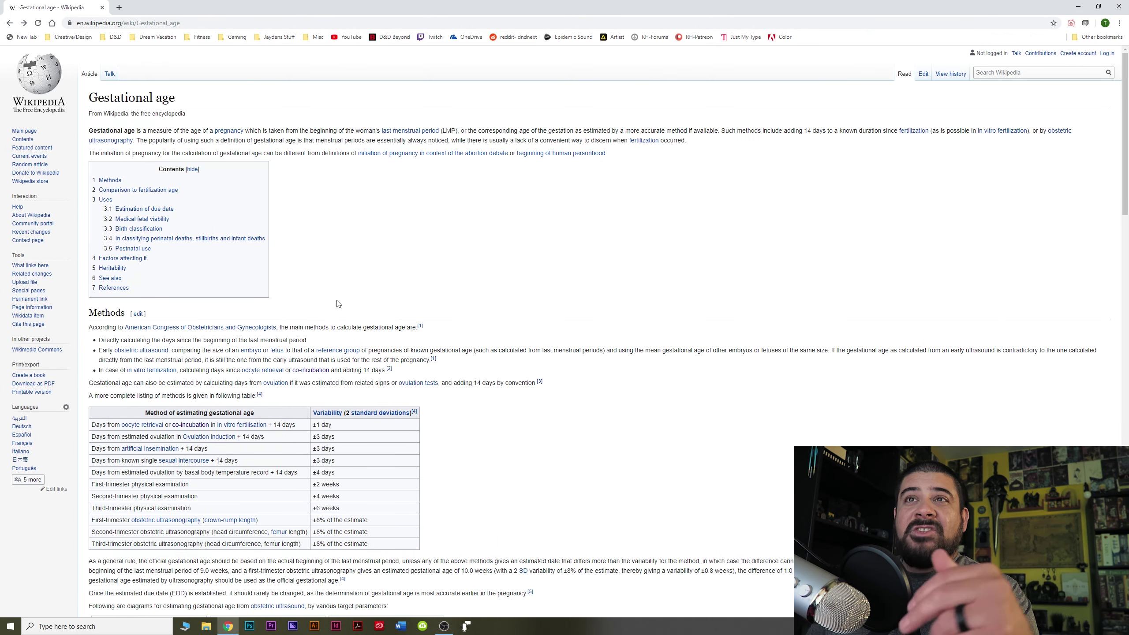
key("alt+Left")
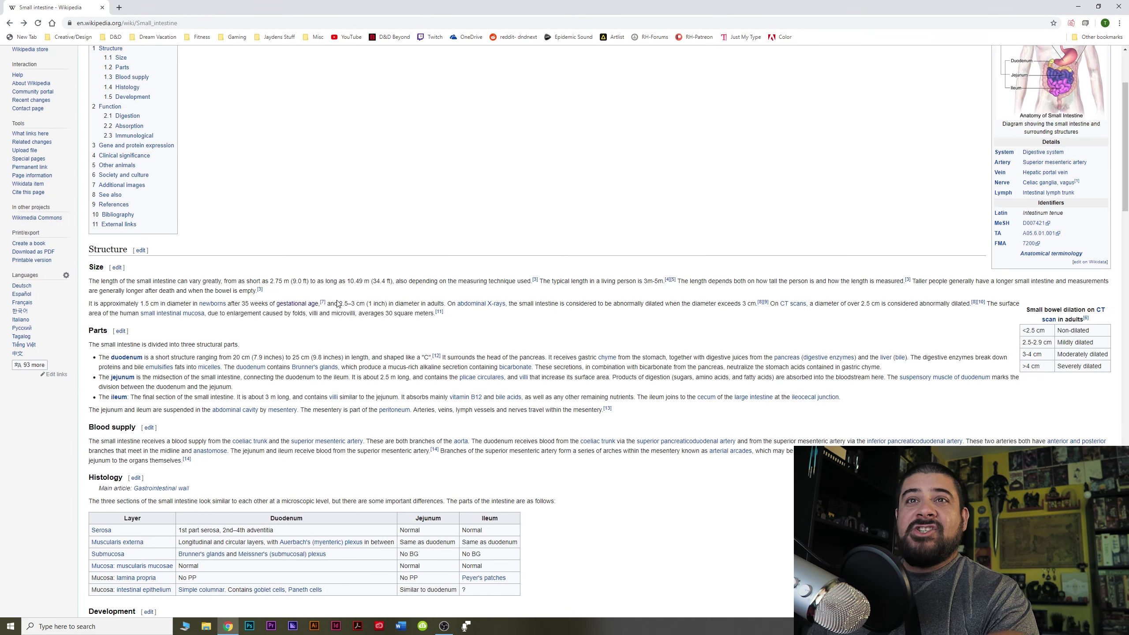
key("alt+Left")
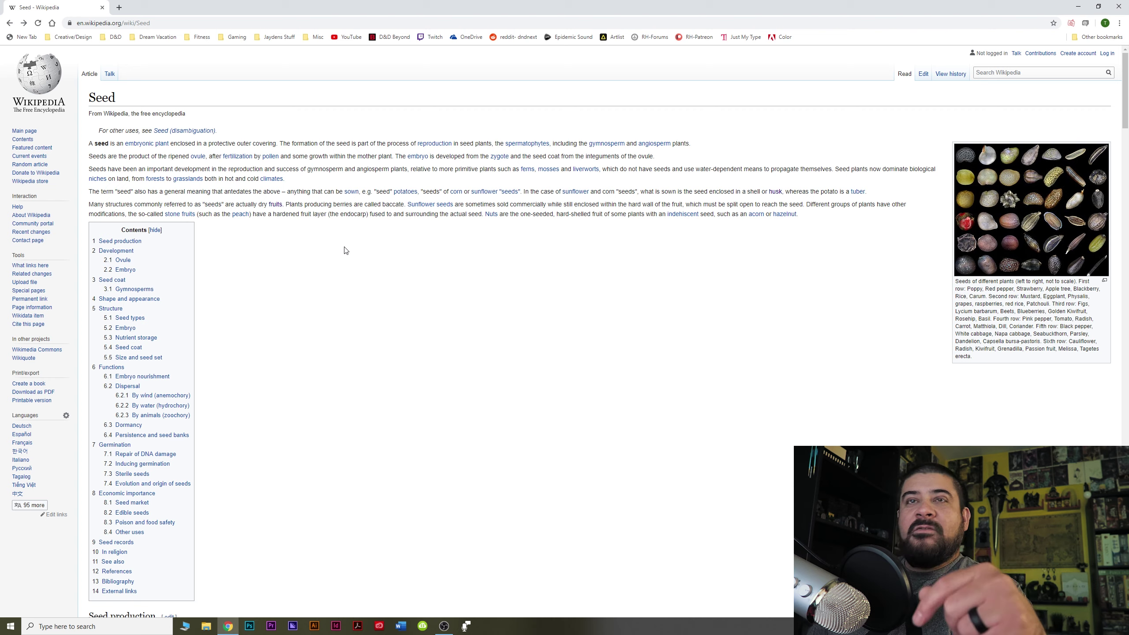
key("alt+Left")
key("alt+Left")
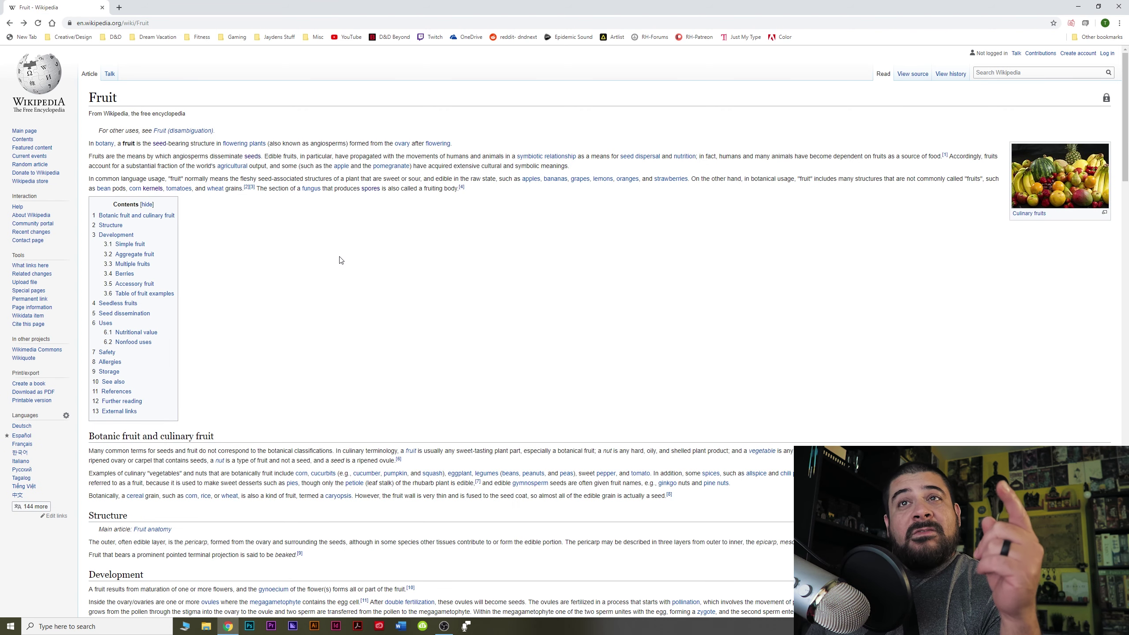
key("alt+Left")
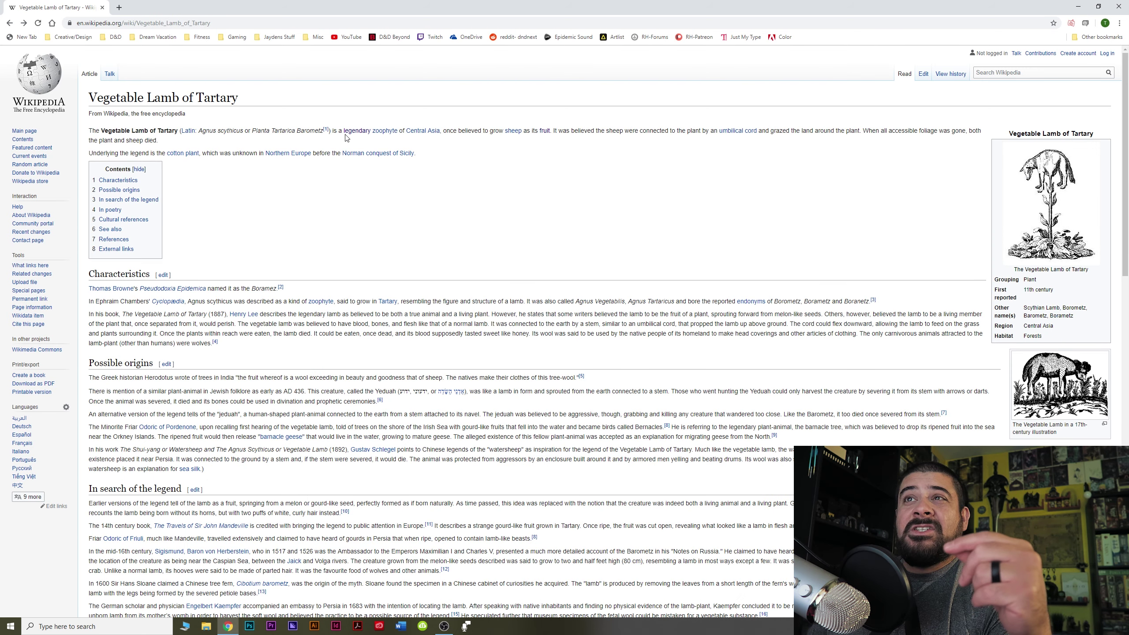
mouse_move(391, 135)
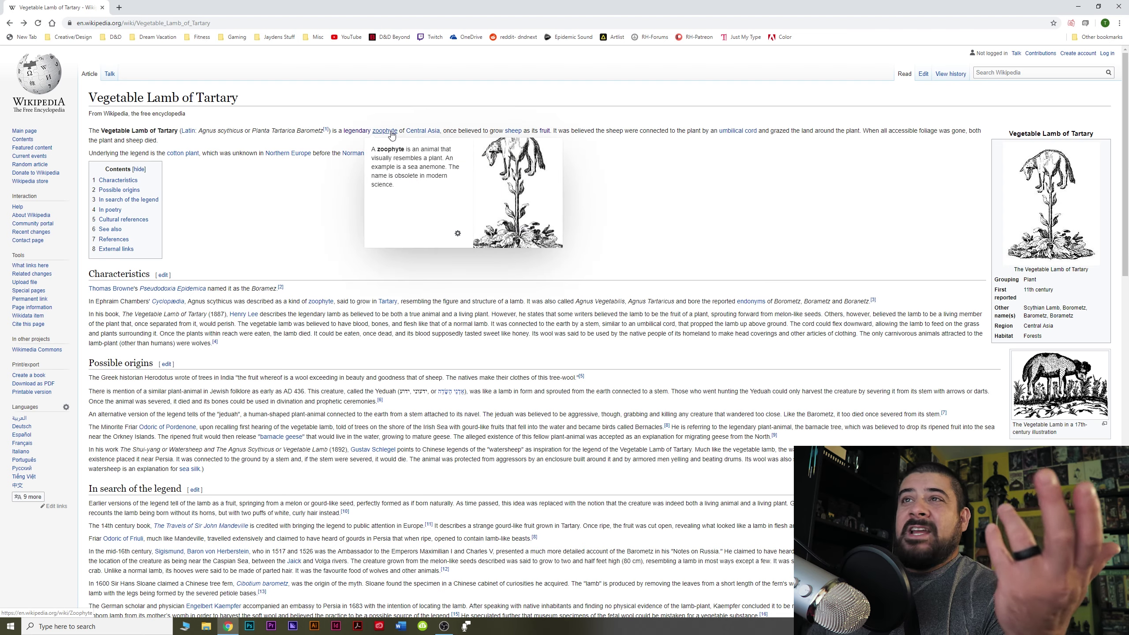
left_click(391, 135)
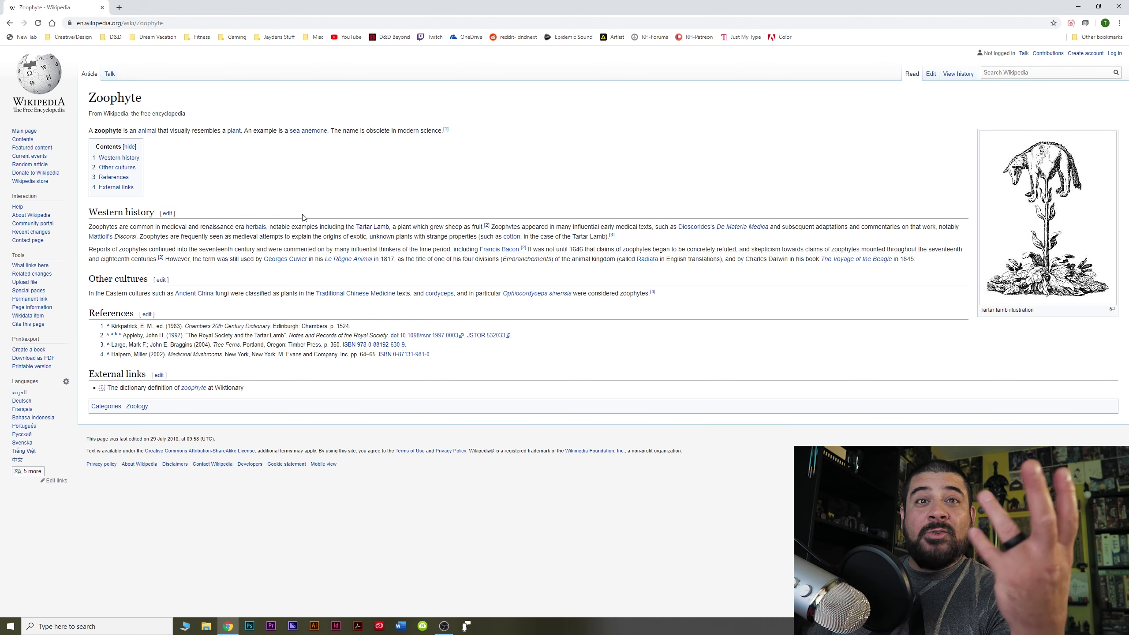
Go back via Vegetable Lamb of Tartary and Legendary creature to Bugbear, then switch to Word
key("alt+Left")
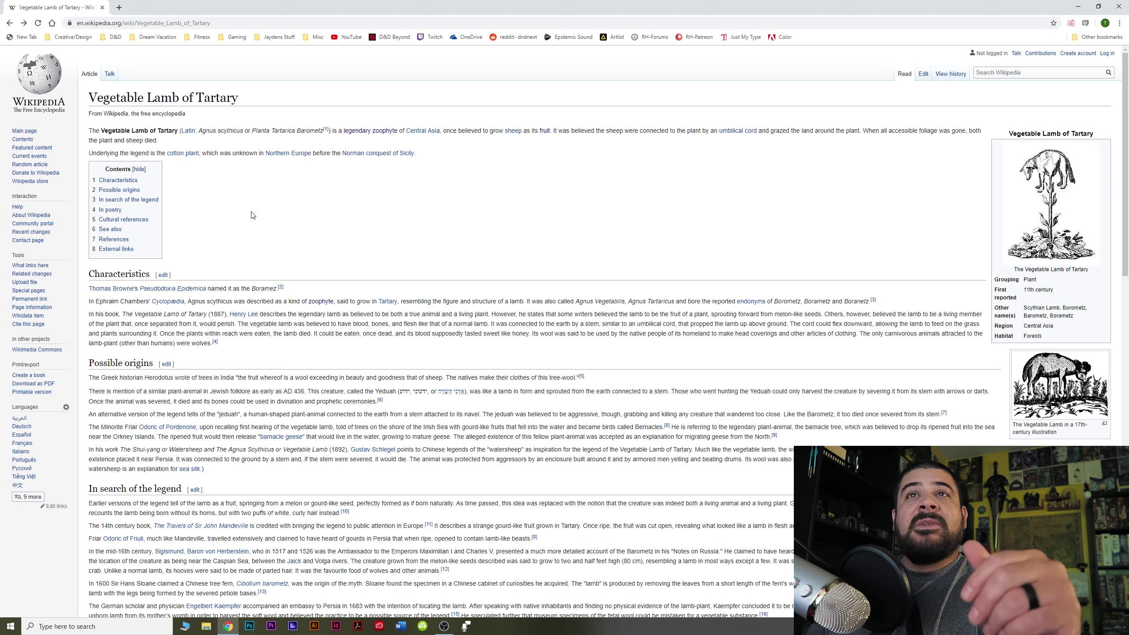
key("alt+Left")
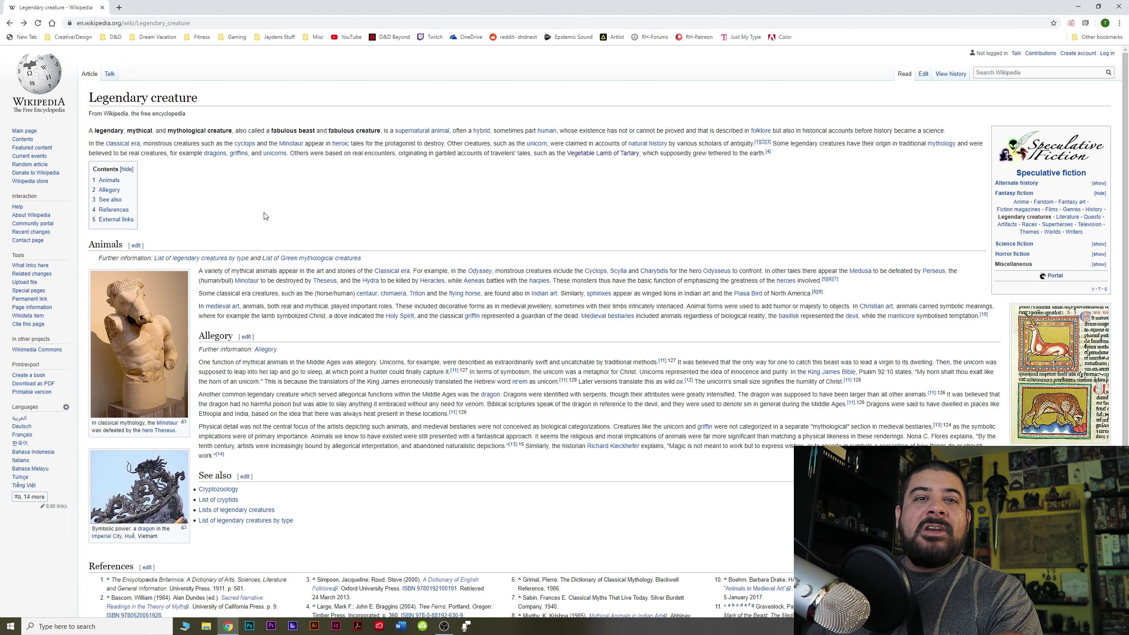
key("alt+Left")
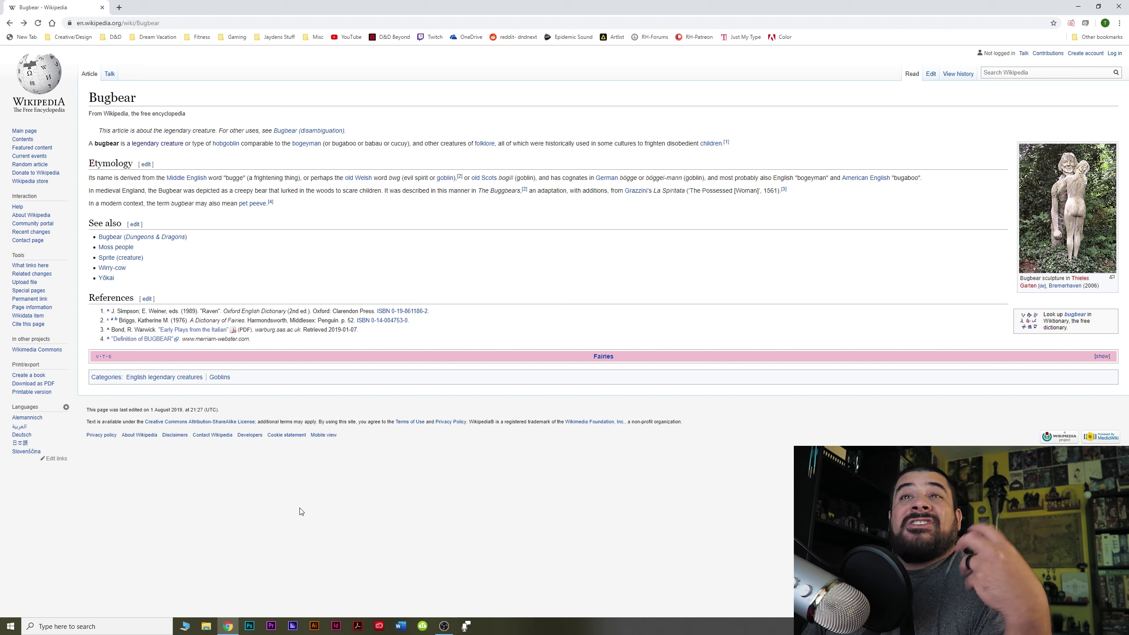
left_click(402, 627)
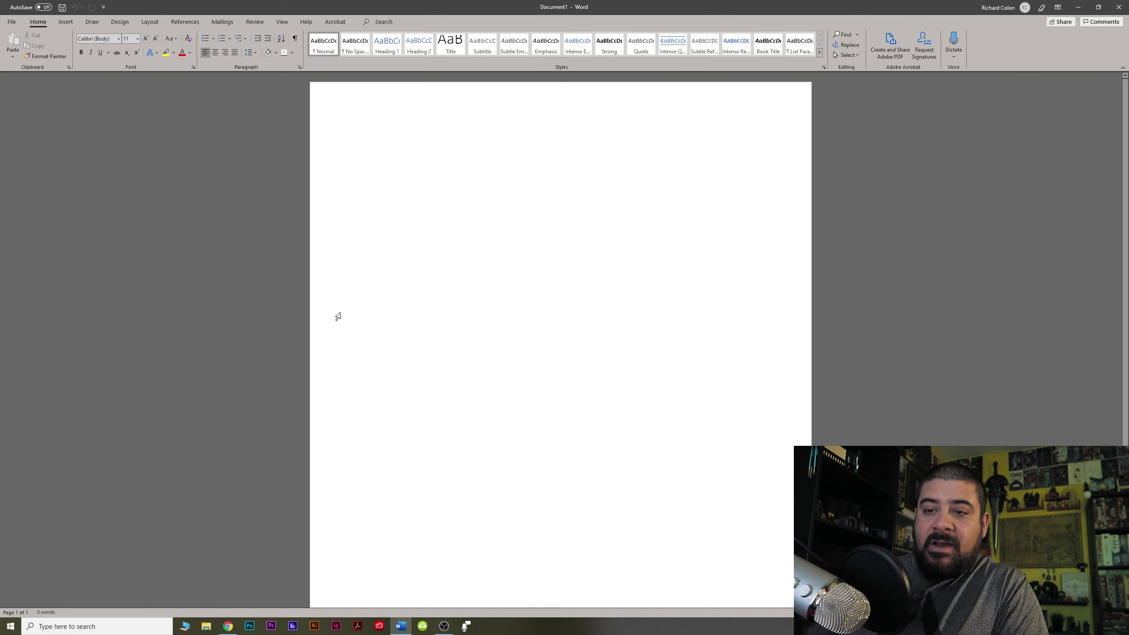
Open the Session 2_20 July 2019 and Session 4_17 Aug 2019 notes from the Recent list
left_click(11, 21)
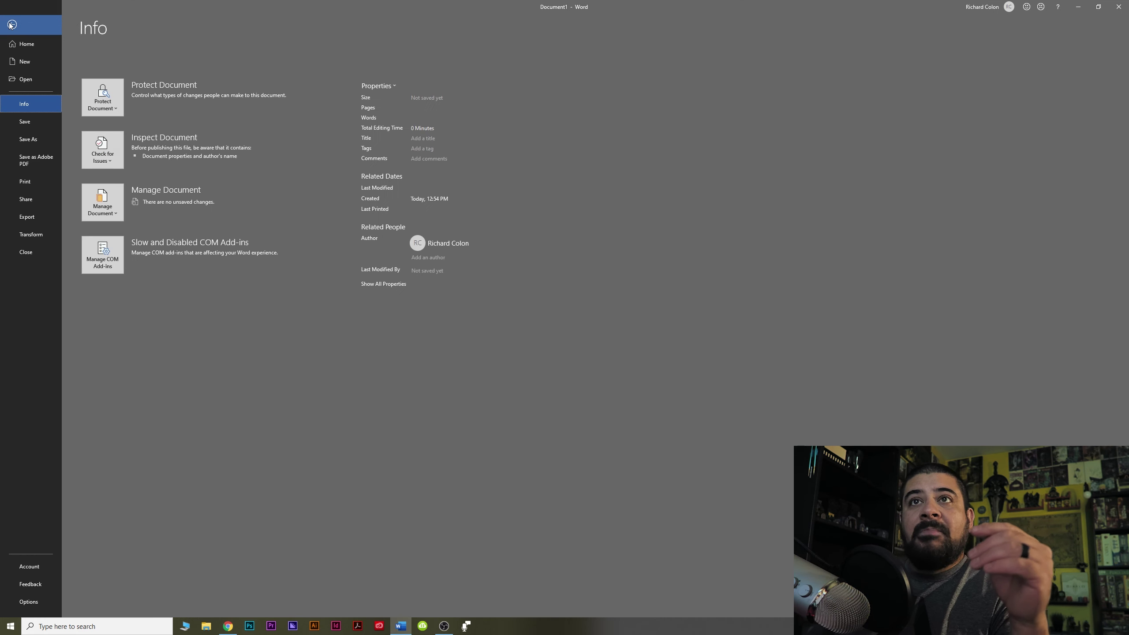
left_click(23, 79)
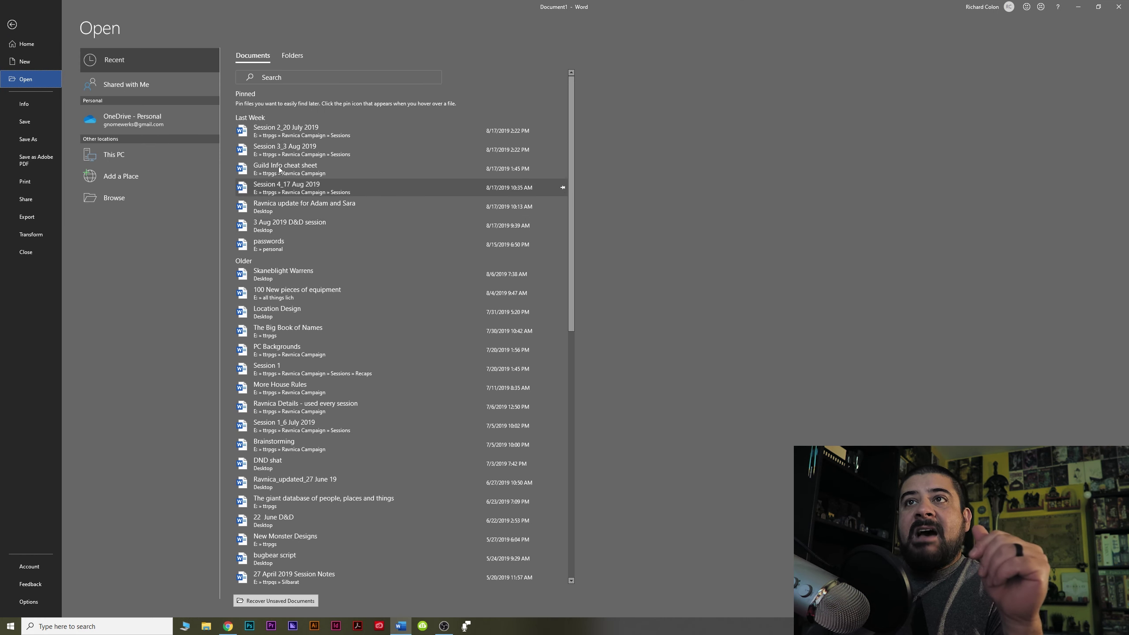
left_click(285, 130)
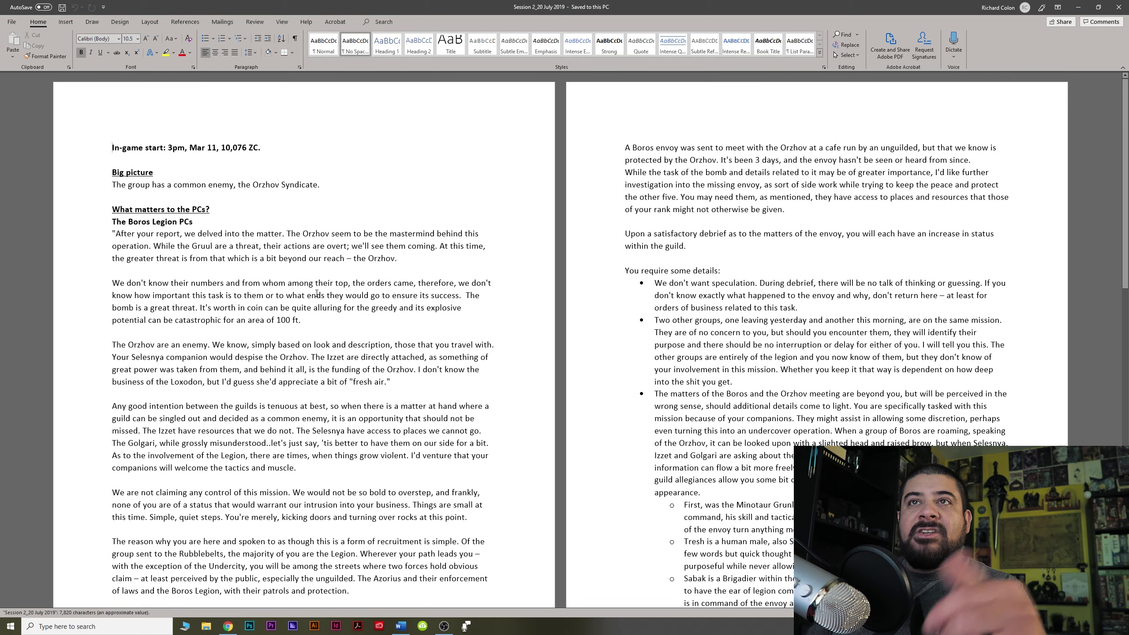
left_click(12, 21)
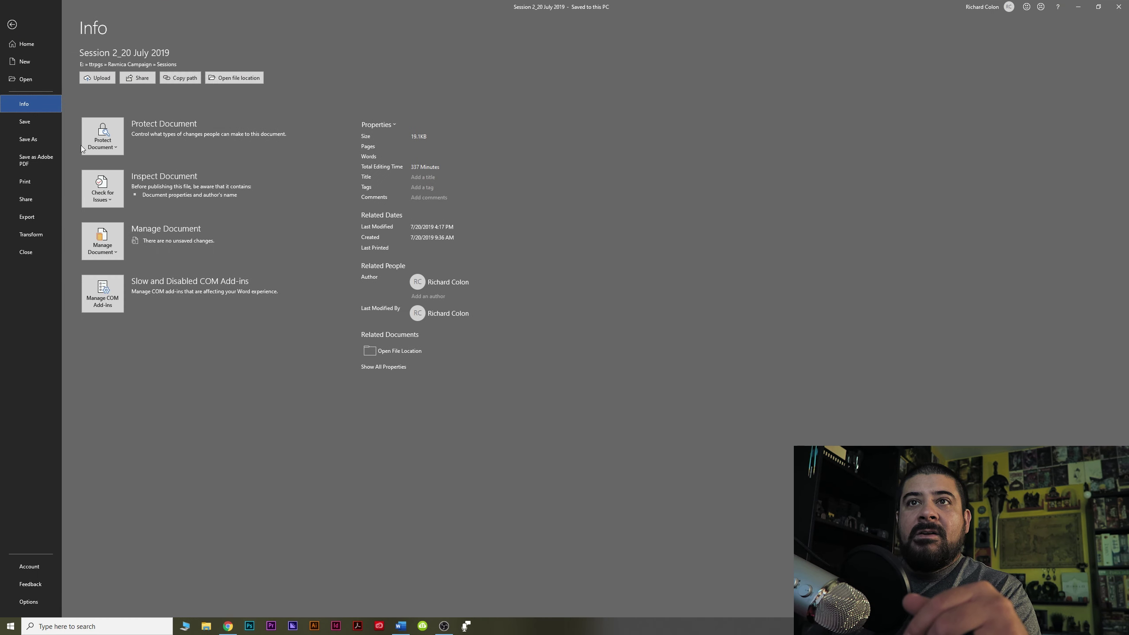
left_click(25, 79)
left_click(280, 200)
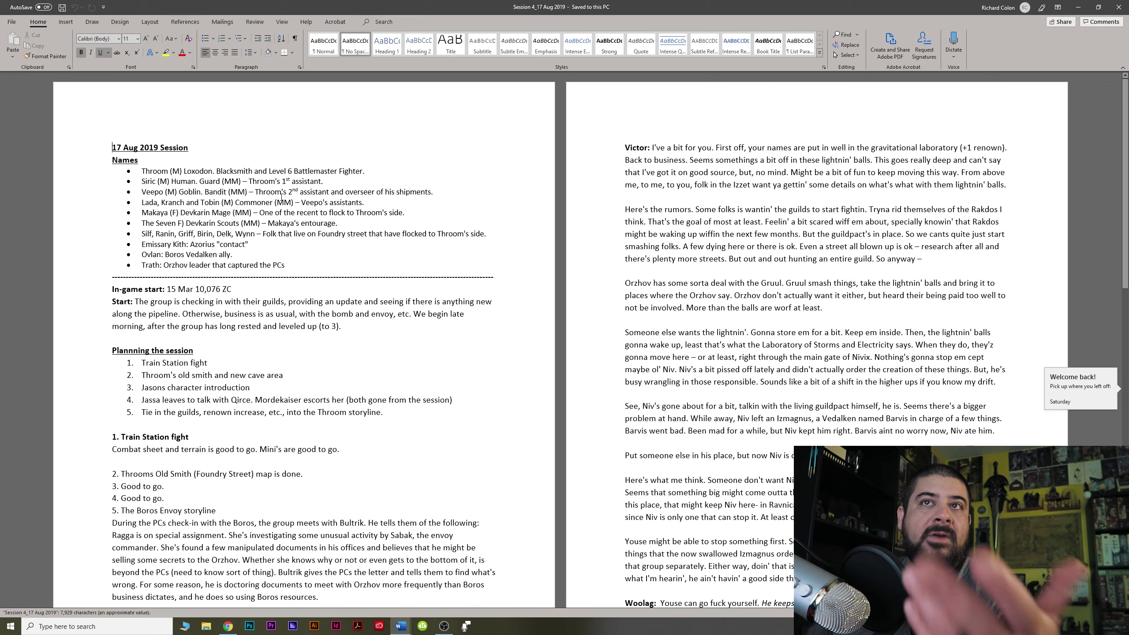
Close both session notes windows and return to the blank Document1
left_click(1119, 7)
left_click(1120, 7)
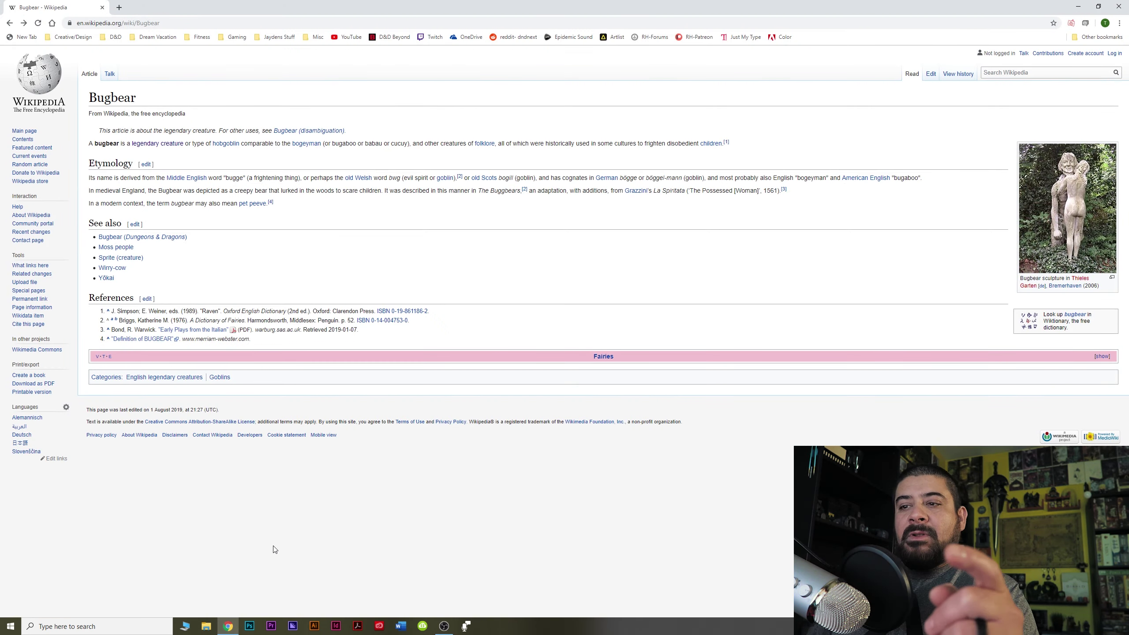
left_click(401, 626)
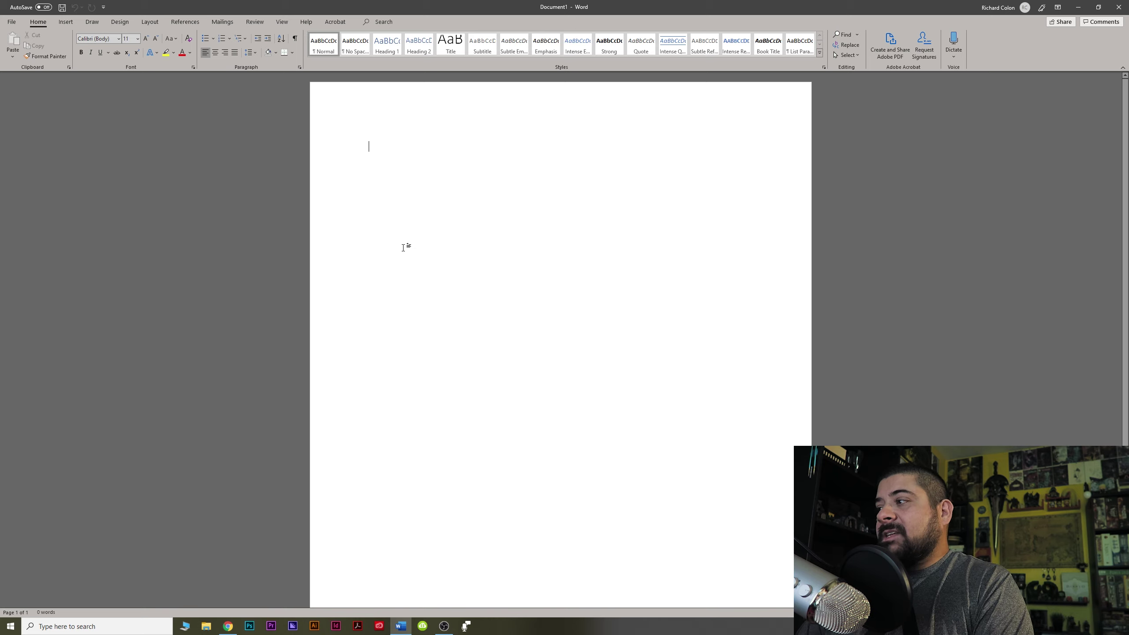
Type the date '19 August, 2019' and format it with the No Spacing style at 10 pt
type("19")
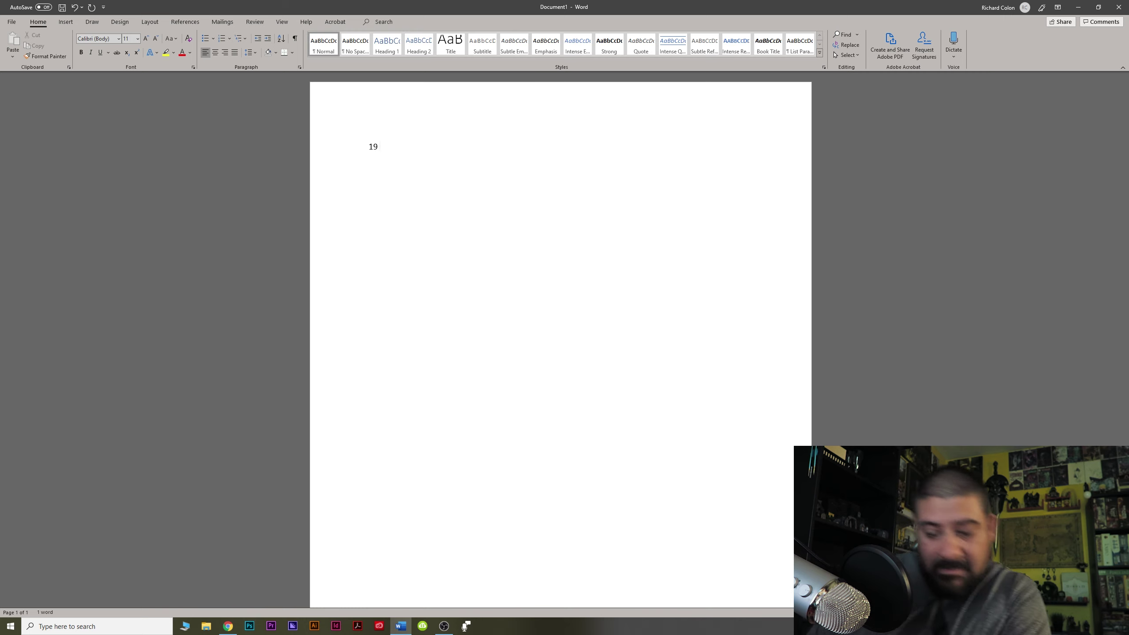
type(" A")
key("BackSpace")
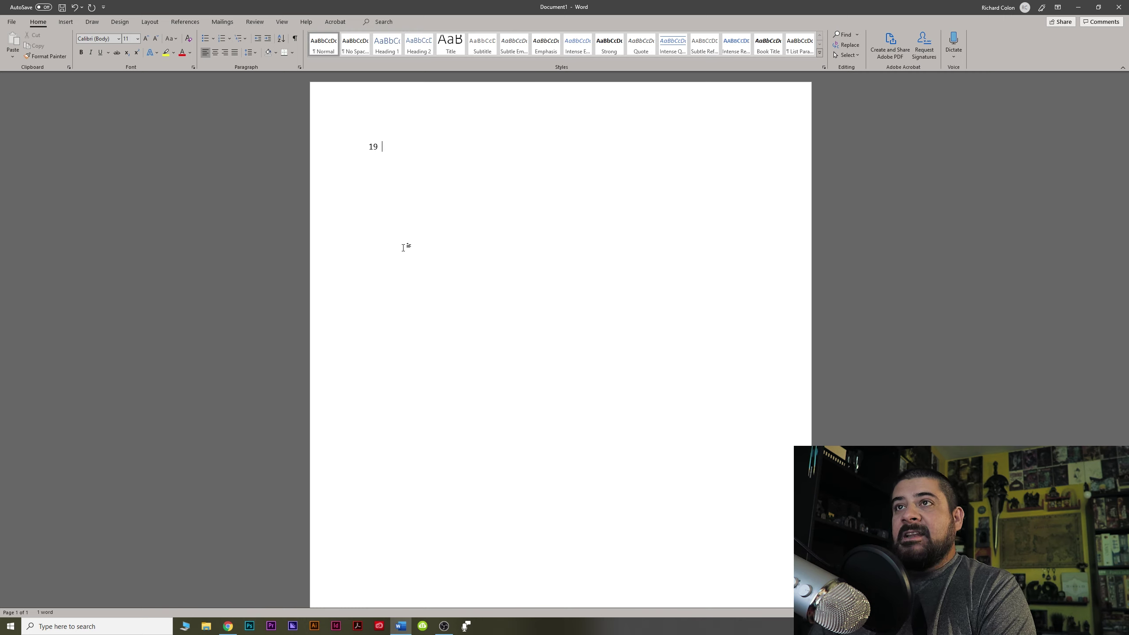
type("August")
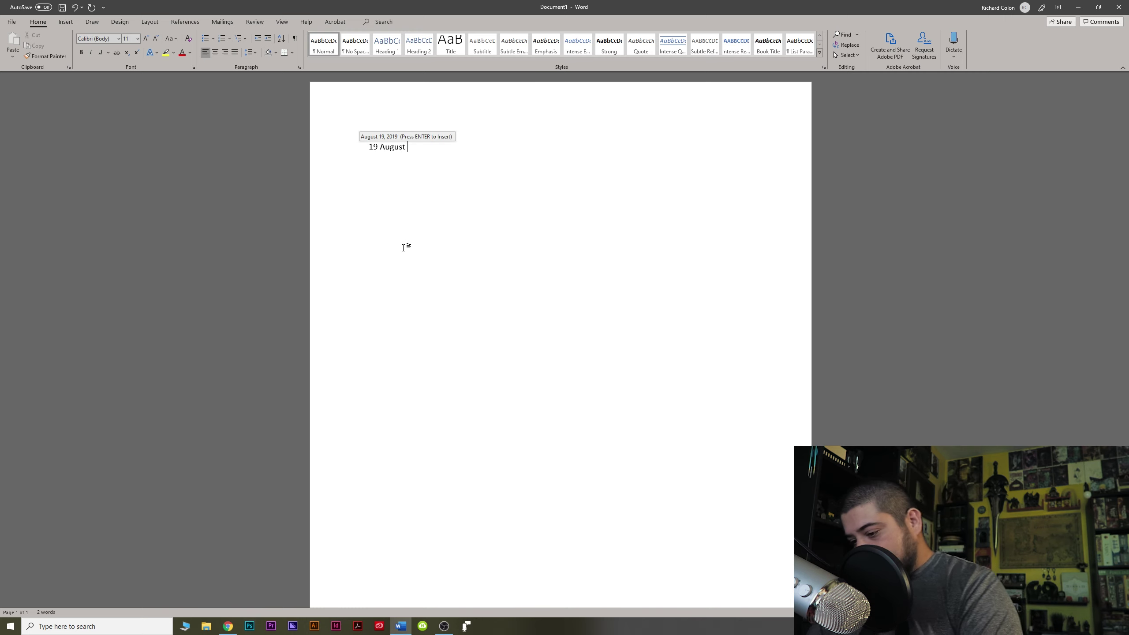
type(", 2019")
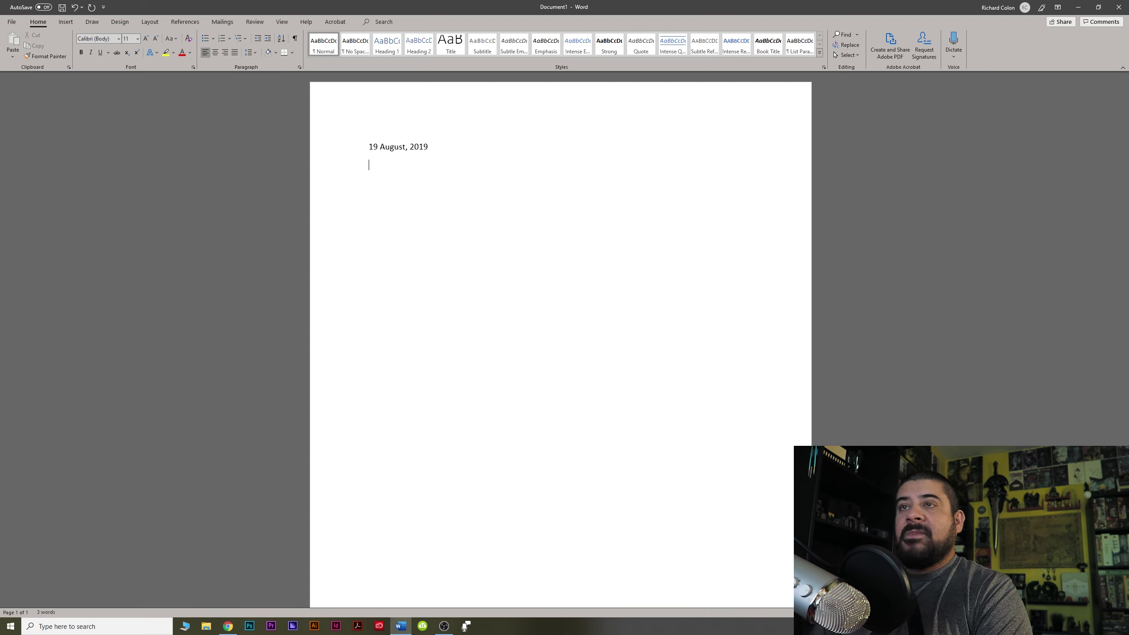
key("ctrl+a")
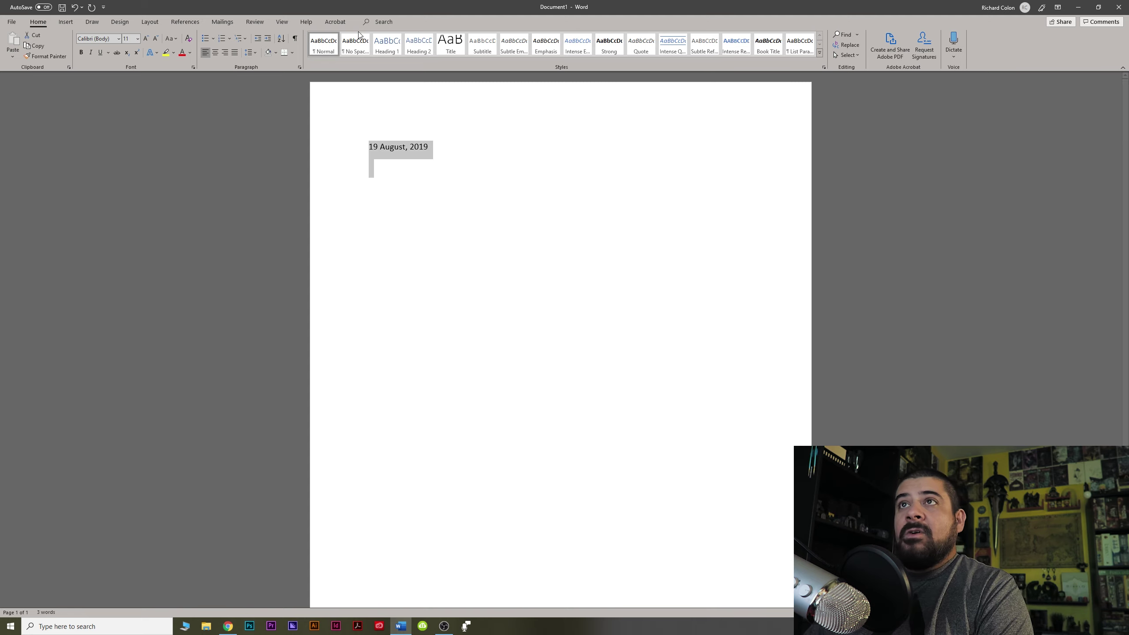
left_click(356, 45)
left_click(135, 38)
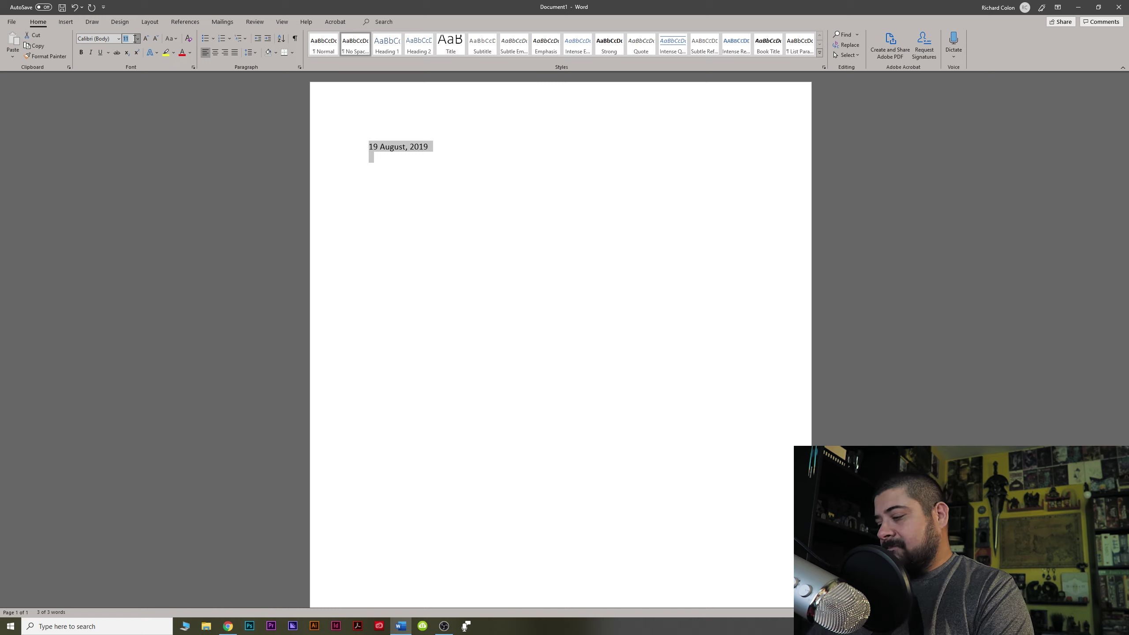
key("Return")
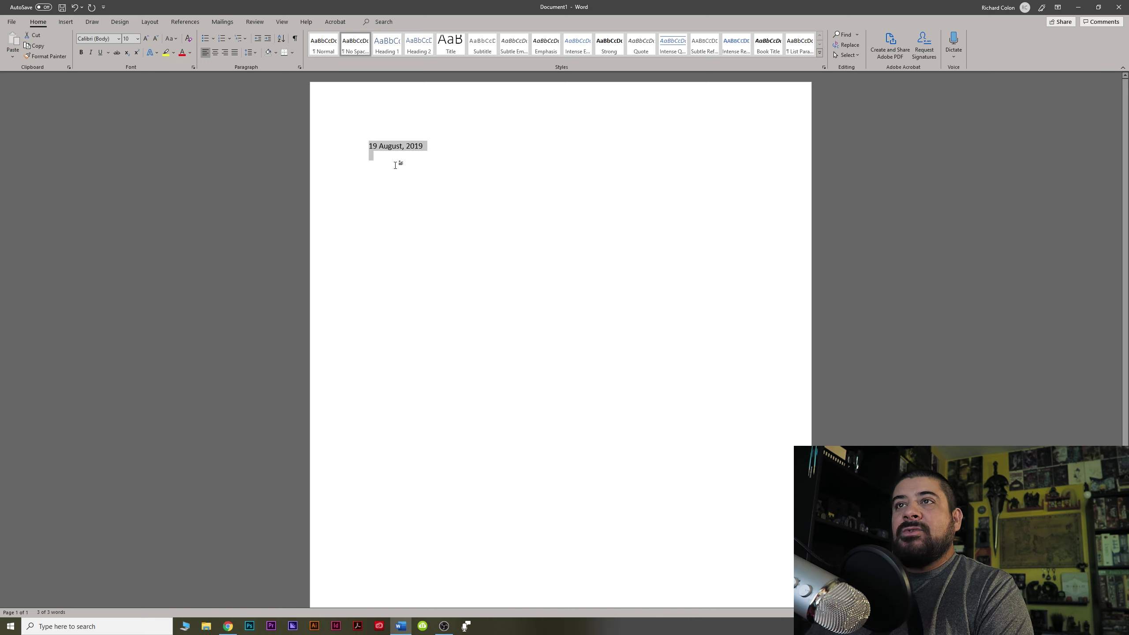
Set the paragraph line spacing to exactly 15 pt
left_click(250, 52)
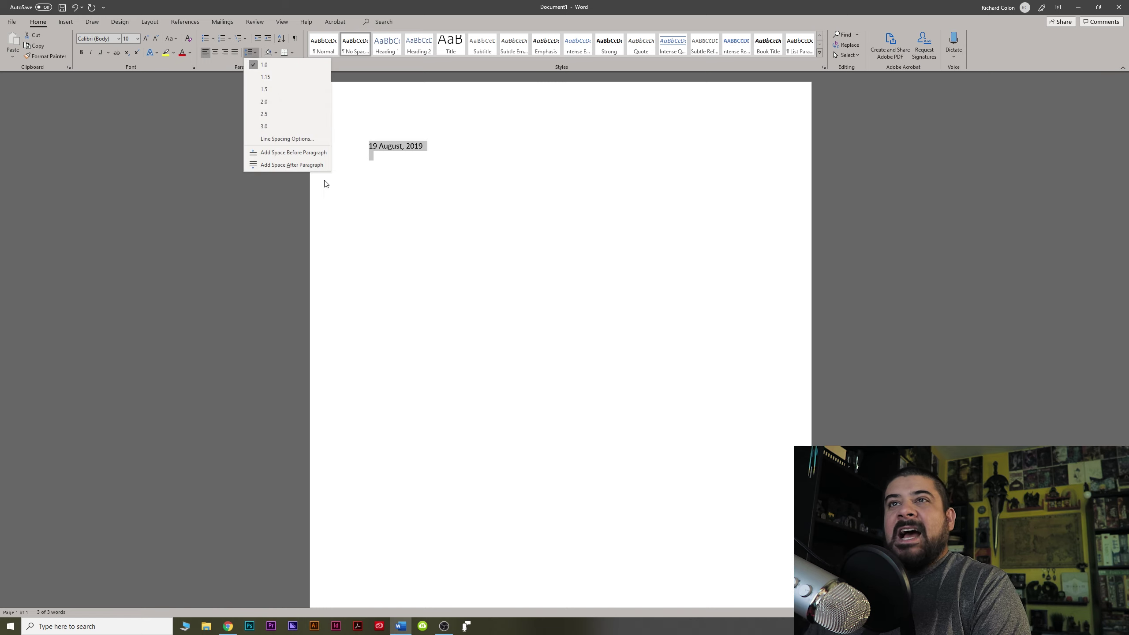
left_click(279, 139)
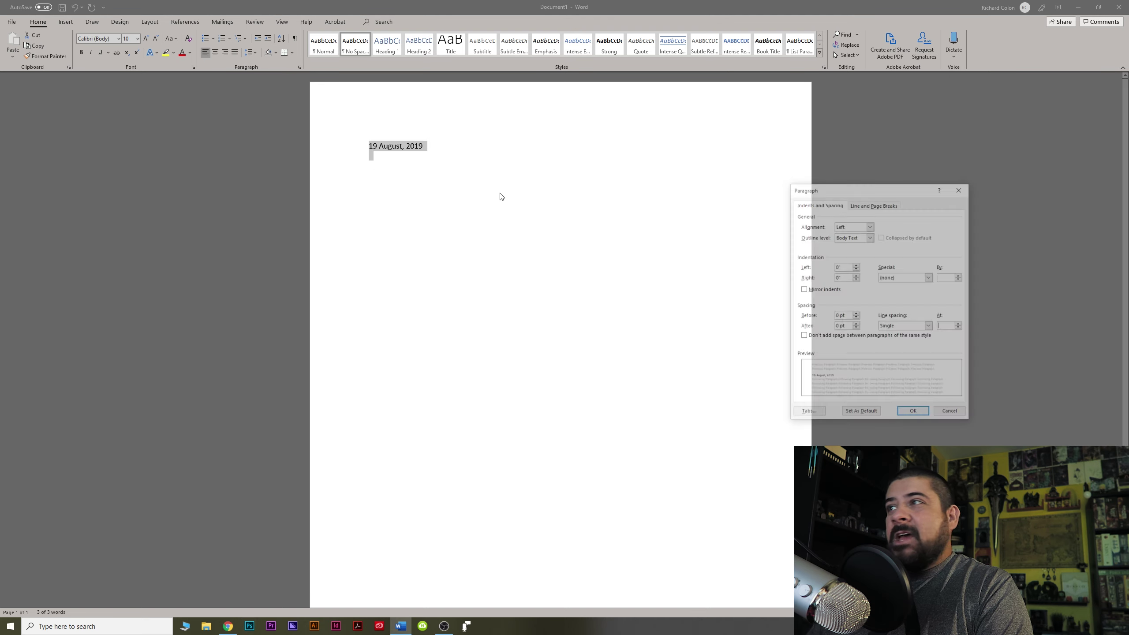
left_click(892, 328)
left_click(895, 356)
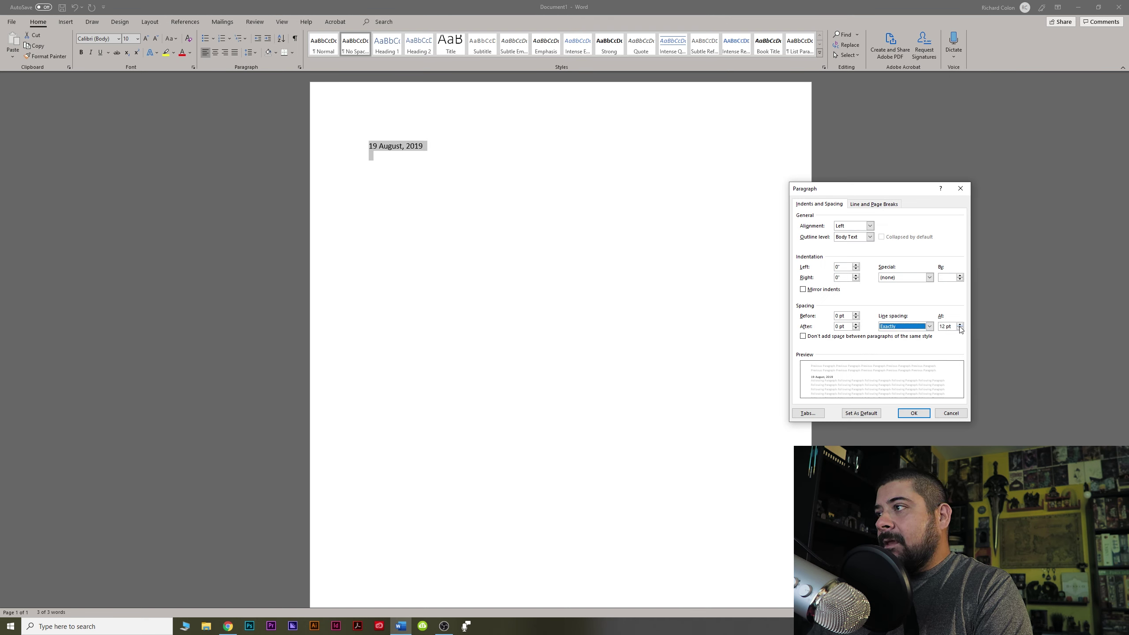
left_click(960, 324)
left_click(960, 325)
left_click(961, 325)
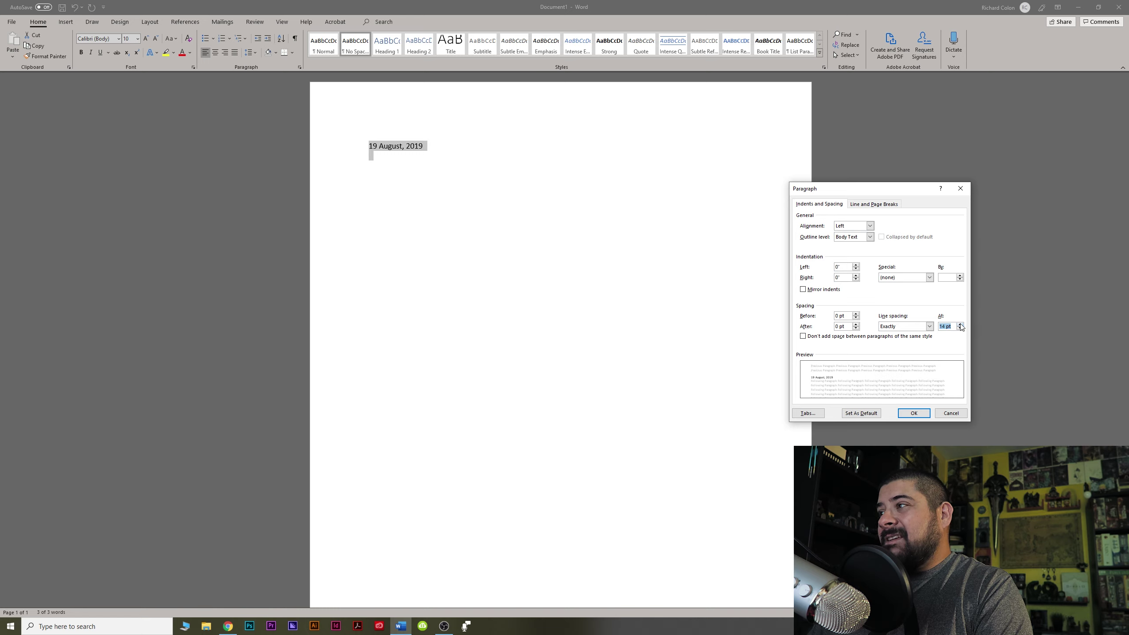
left_click(912, 414)
left_click(386, 166)
triple_click(425, 148)
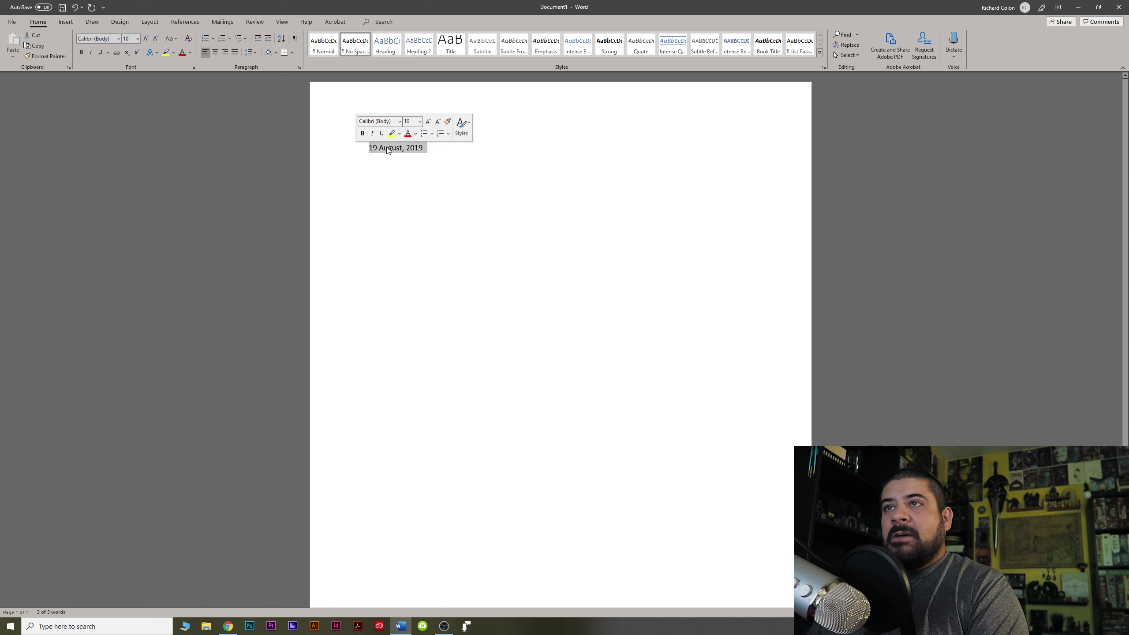
left_click(434, 154)
Add 'Session 5' and an 'In date start: Mar 13, 10,076 ZC' line, joining Session 5 onto the bolded date line
type("Session 5")
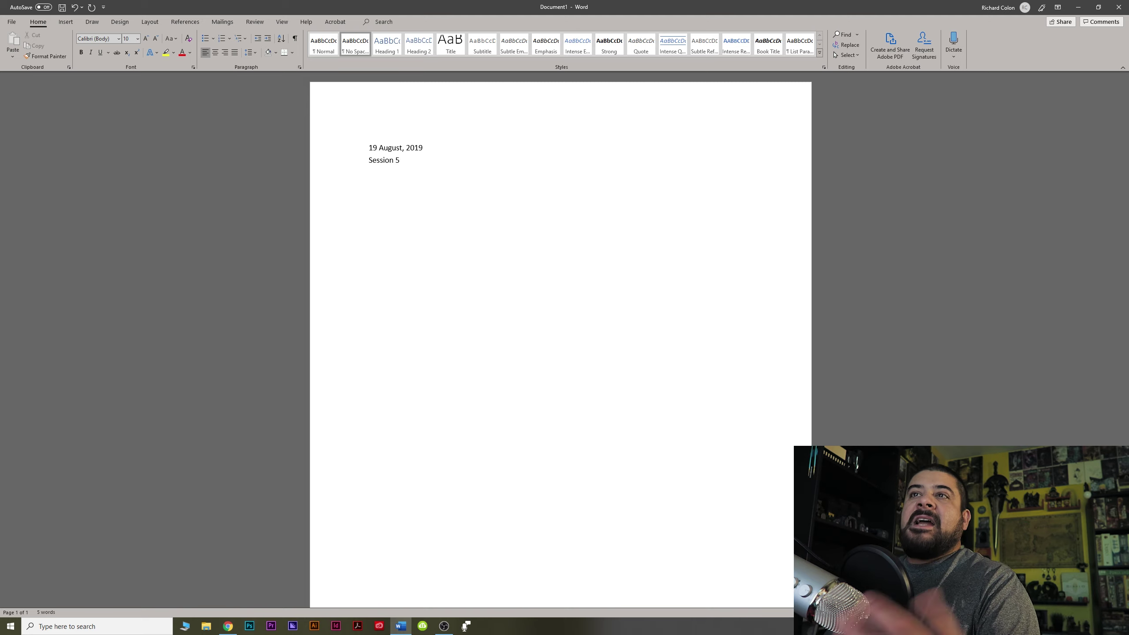
key("Return")
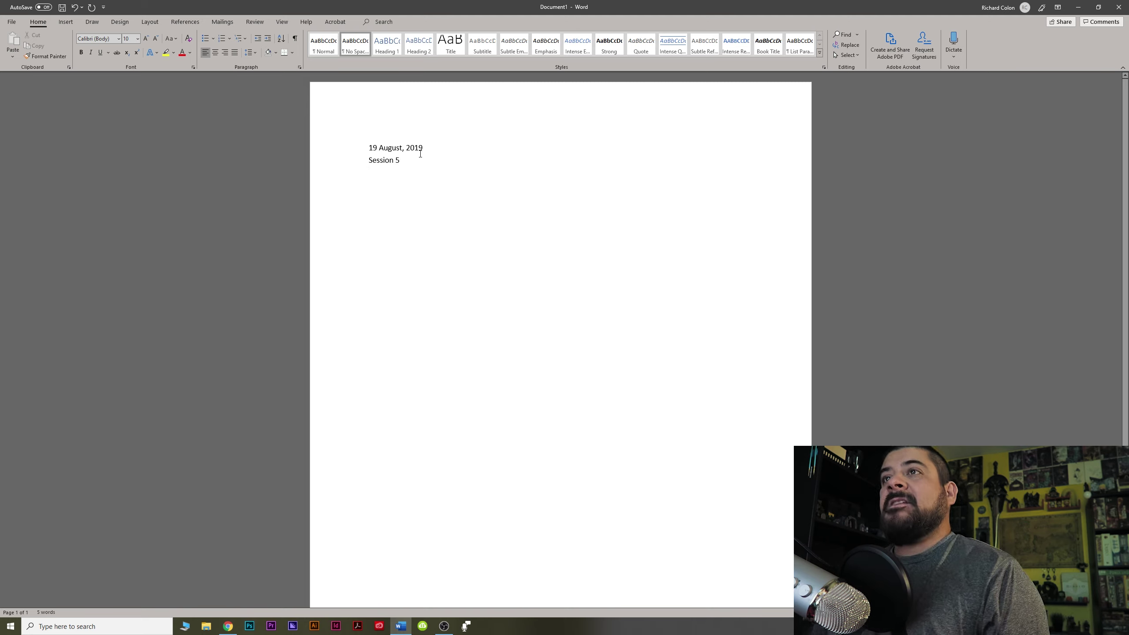
type("In date start:")
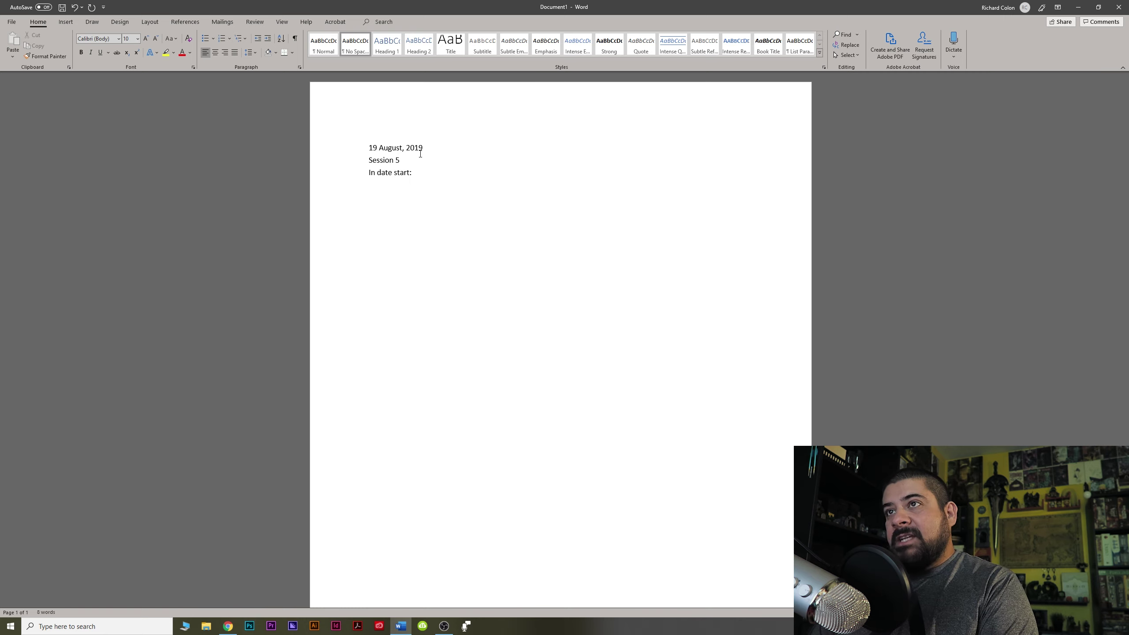
type(" Mar 13")
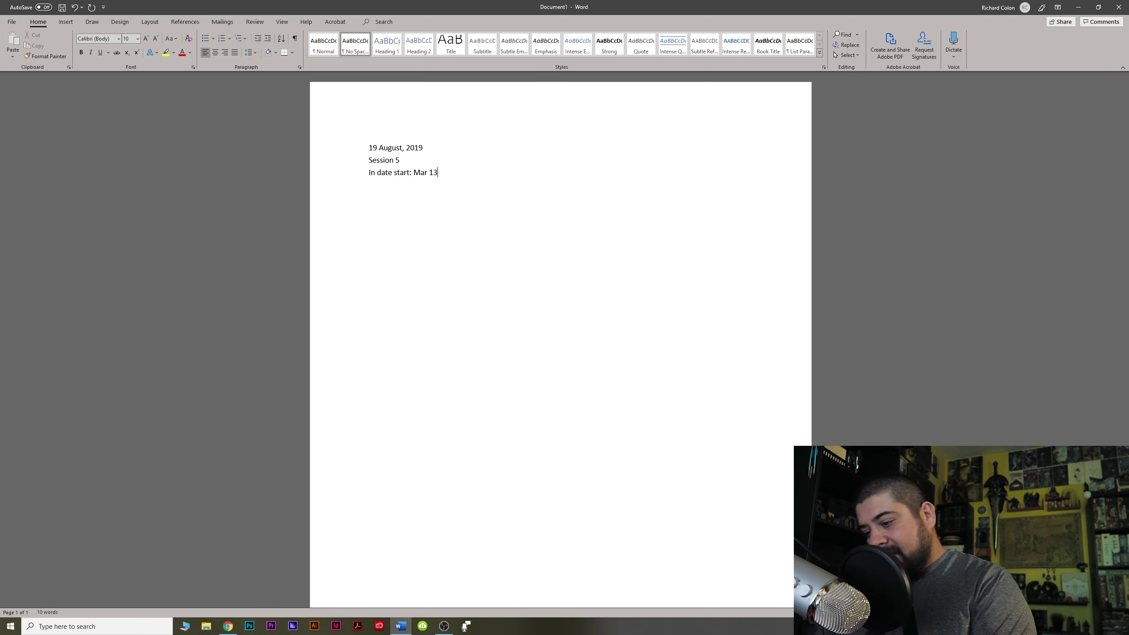
type(", 10,07")
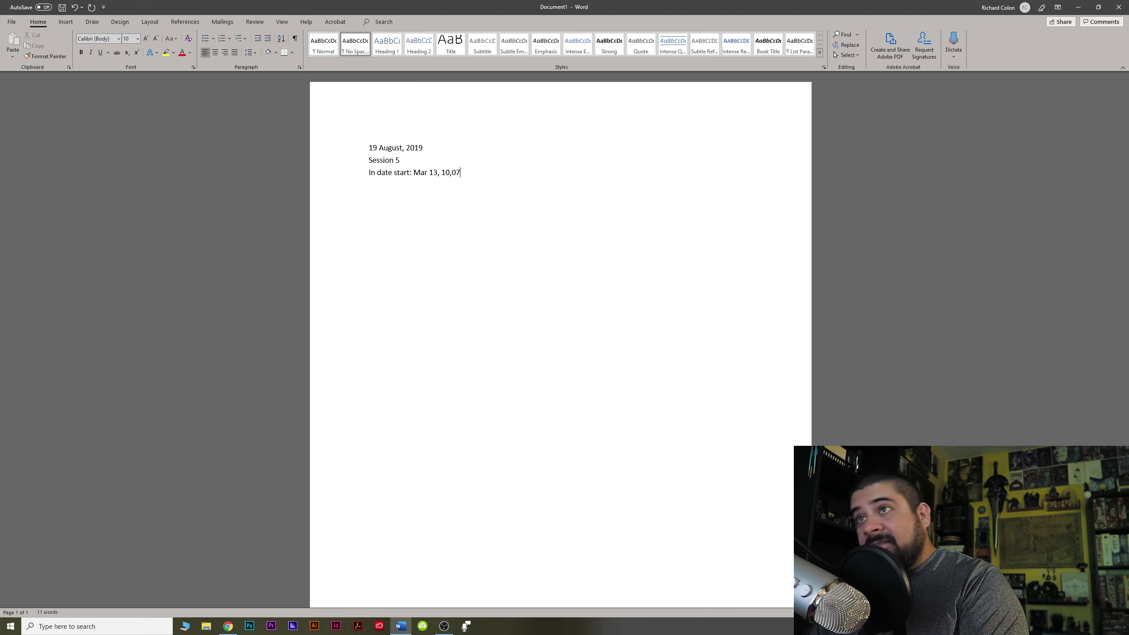
type("6 ZC")
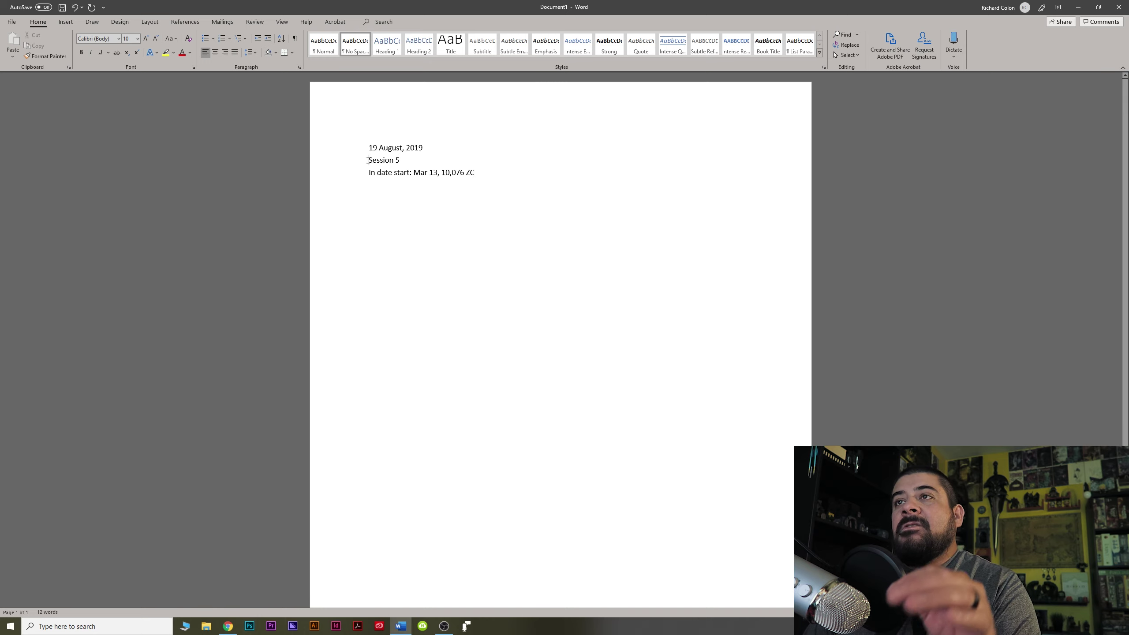
key("BackSpace")
type(", Session 5")
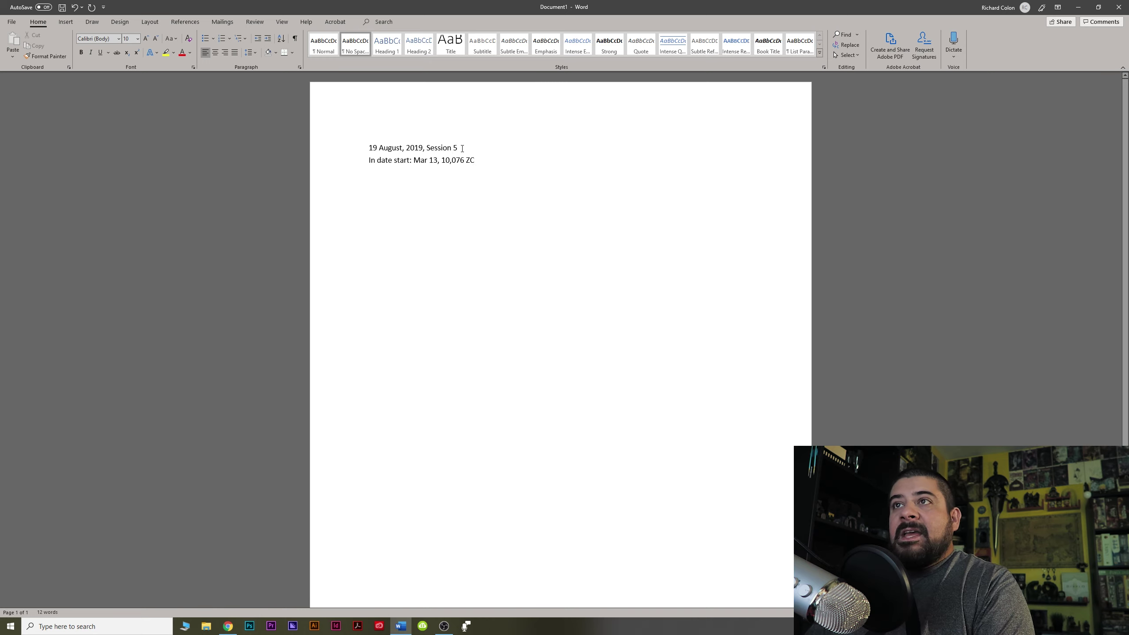
left_click(343, 146)
key("ctrl+b")
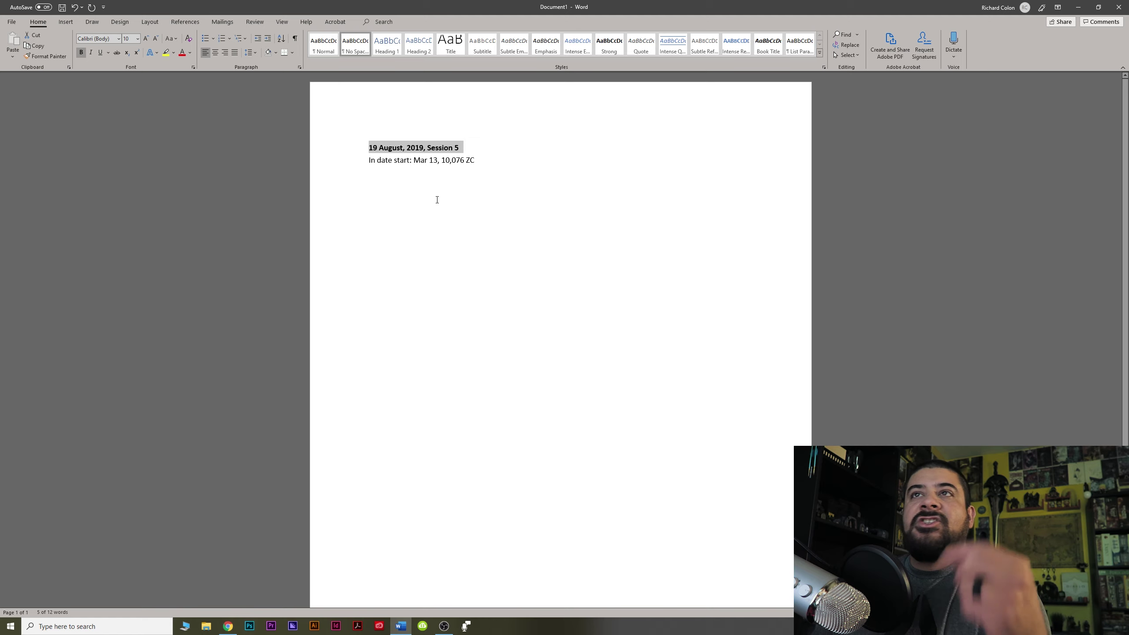
Change 'date' to 'time' on the start line and add an 'End time:' line below
left_click(469, 146)
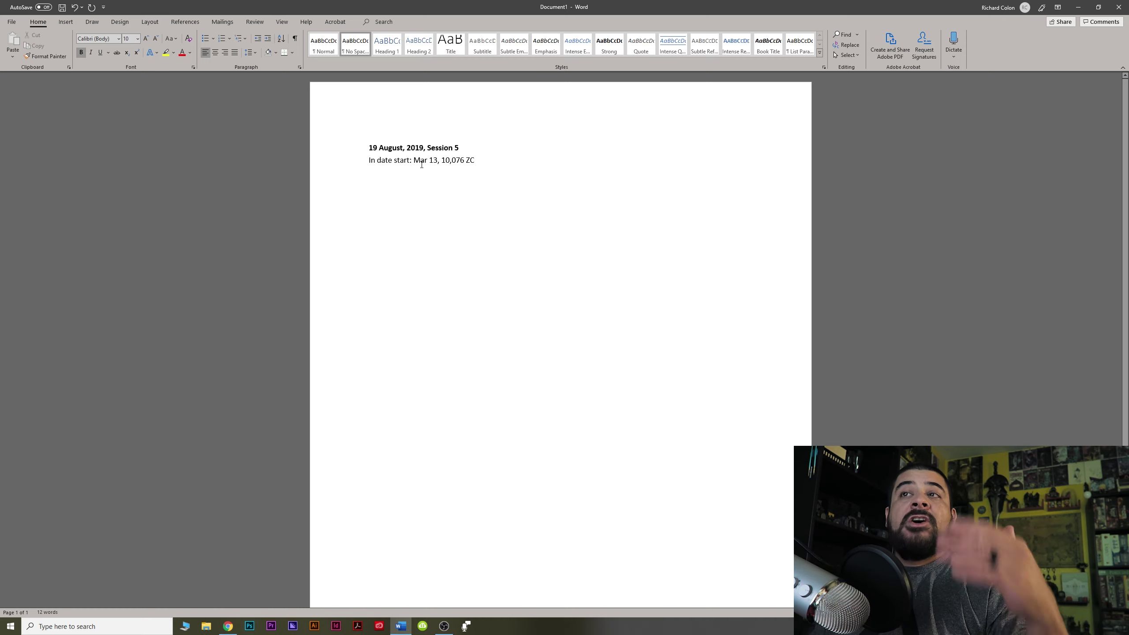
left_click_drag(368, 160, 396, 166)
left_click(379, 160)
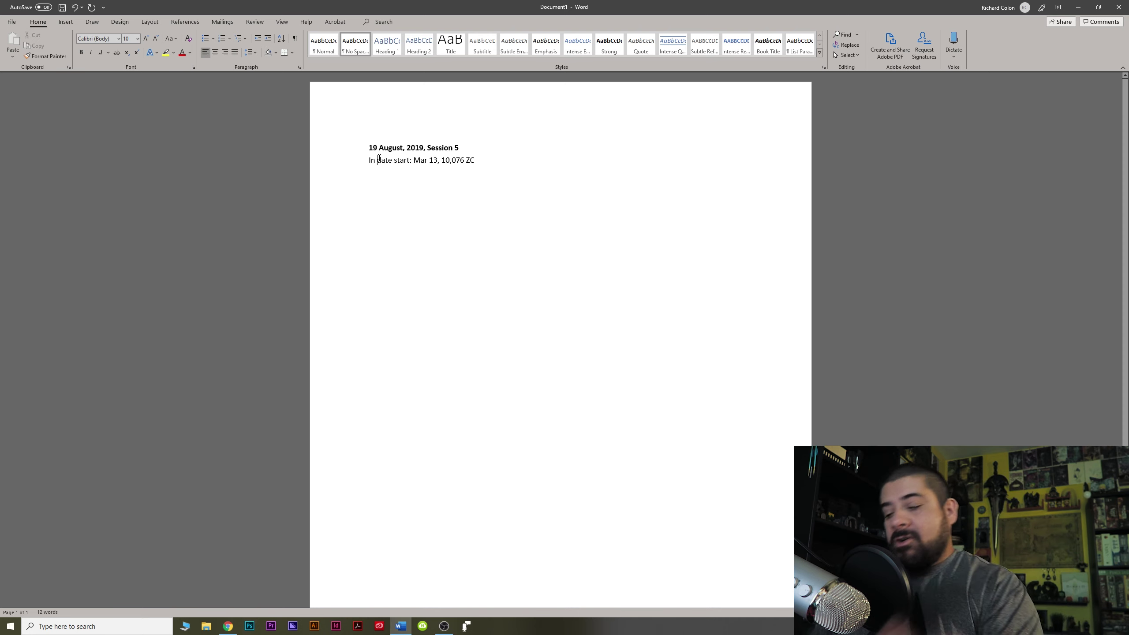
key("Delete")
key("Delete")
key("Delete")
key("Delete")
type("timne")
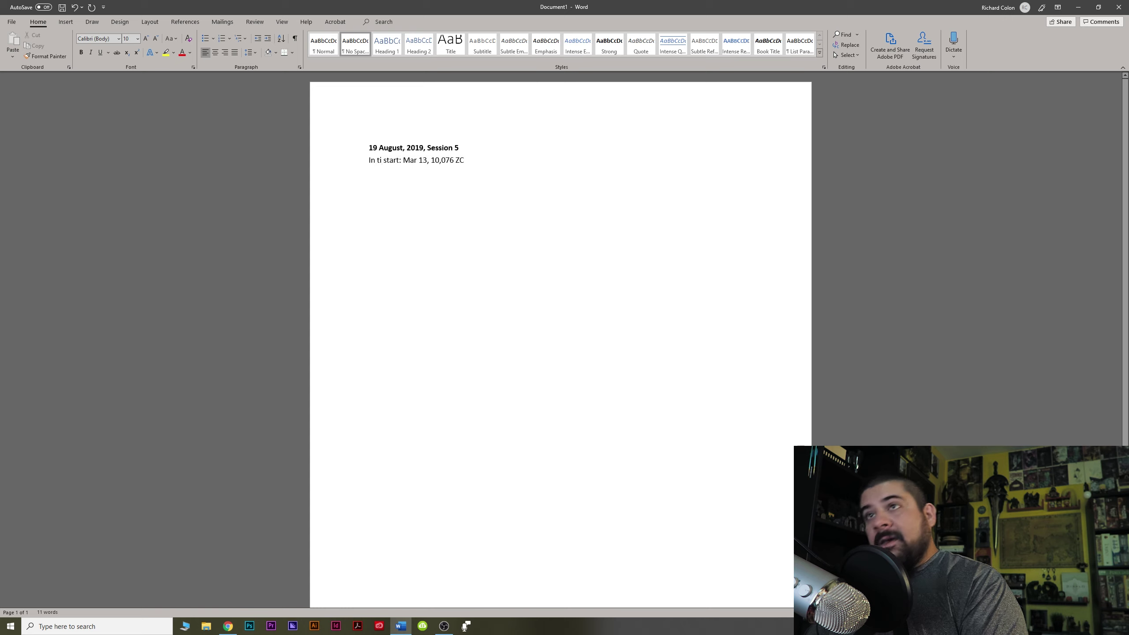
key("BackSpace")
key("BackSpace")
type("e")
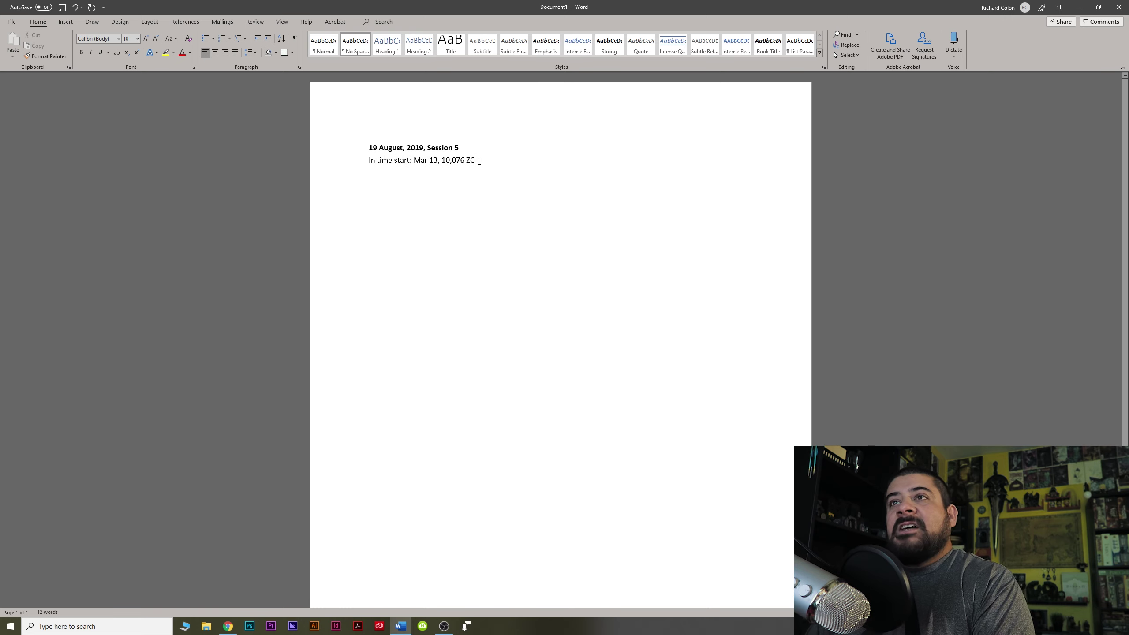
key("Return")
type("End tim")
type("e s")
key("BackSpace")
key("BackSpace")
type(":")
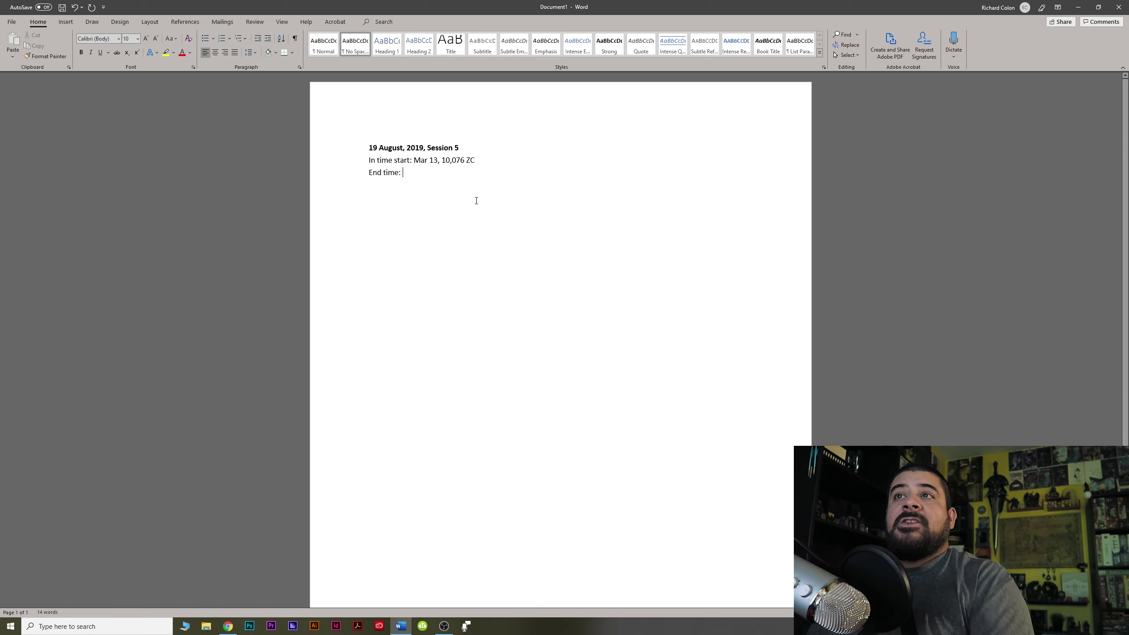
Append ' - morning.' to the 'In time start' line
left_click(496, 160)
type("- monr")
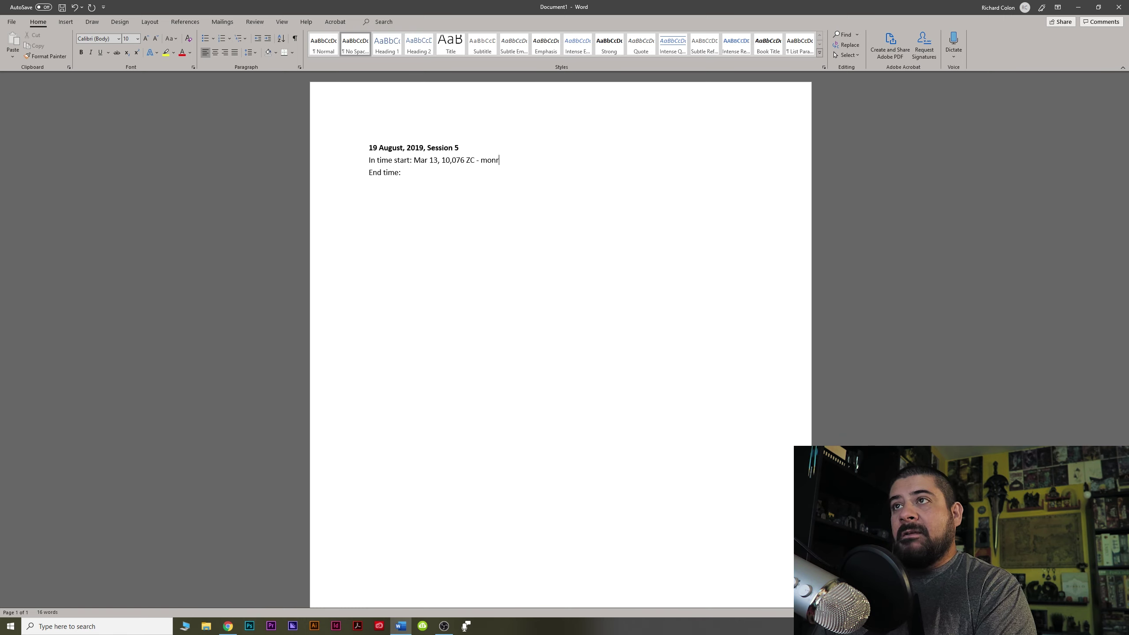
key("BackSpace")
key("BackSpace")
type("rning.")
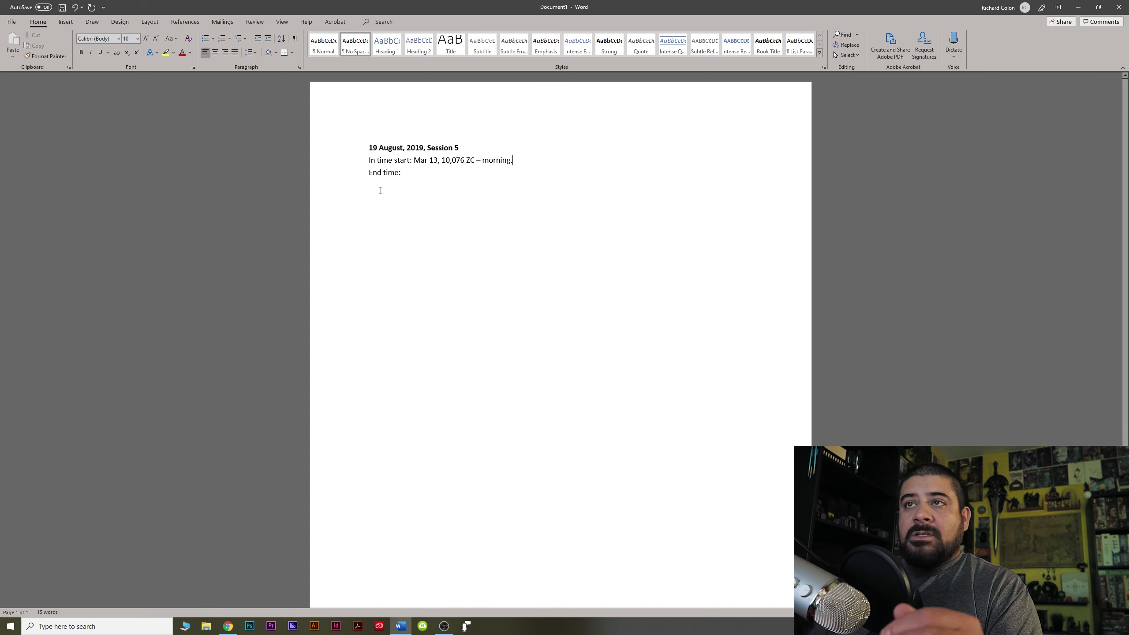
left_click(394, 202)
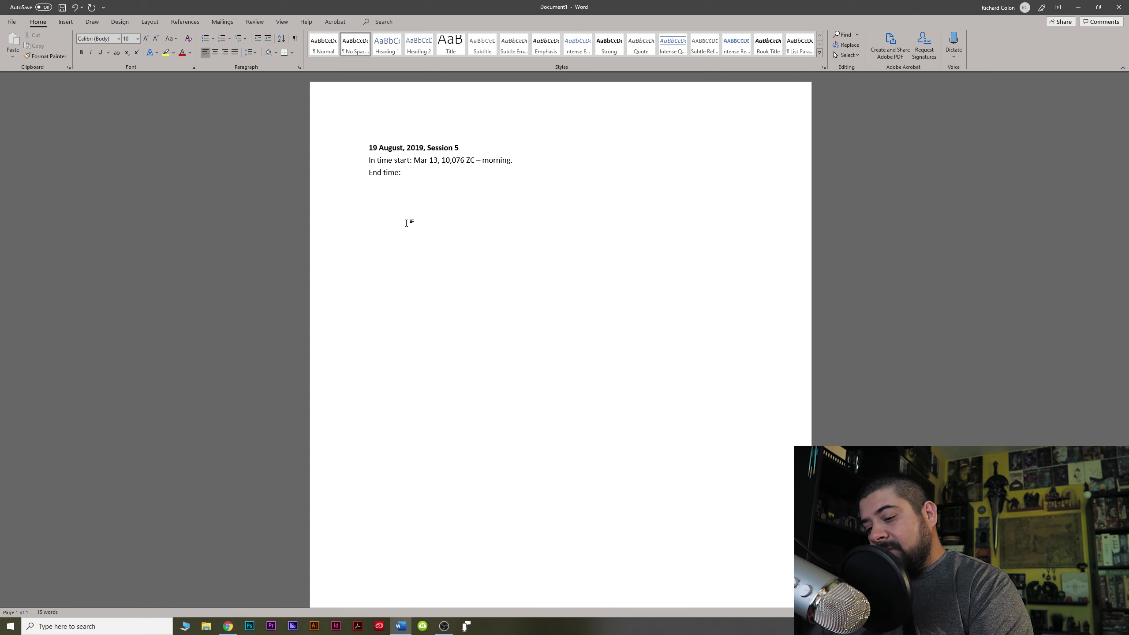
Type 'Start: This happened. That happened. You said you wanted to do this or that.' and bold 'Start:'
type("Start")
key("BackSpace")
key("BackSpace")
key("BackSpace")
key("BackSpace")
key("BackSpace")
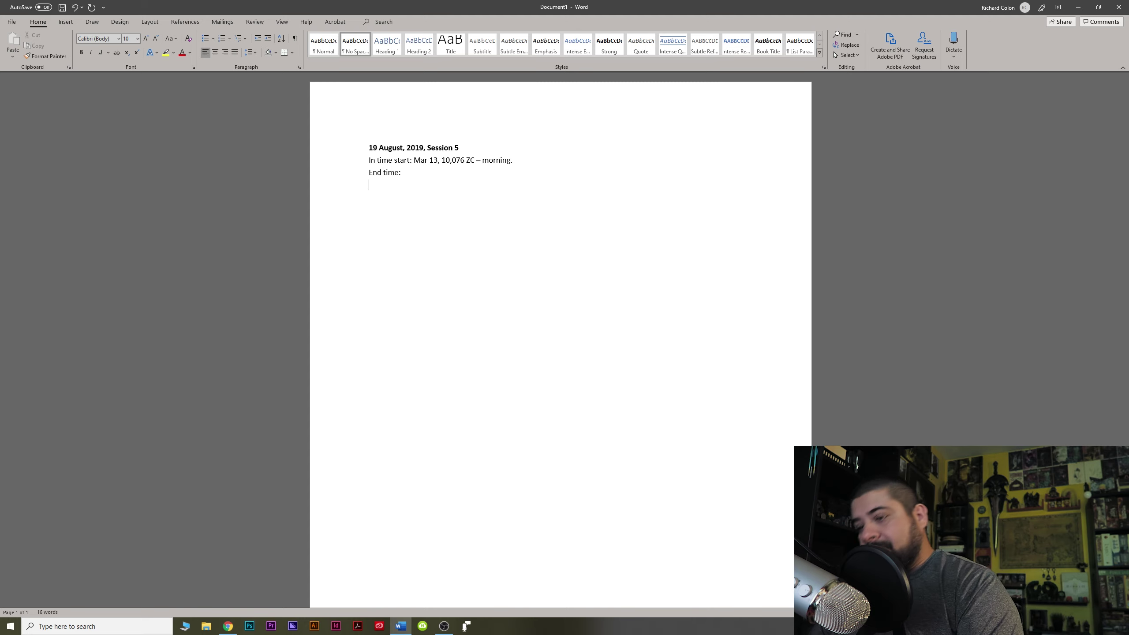
type("Start: ")
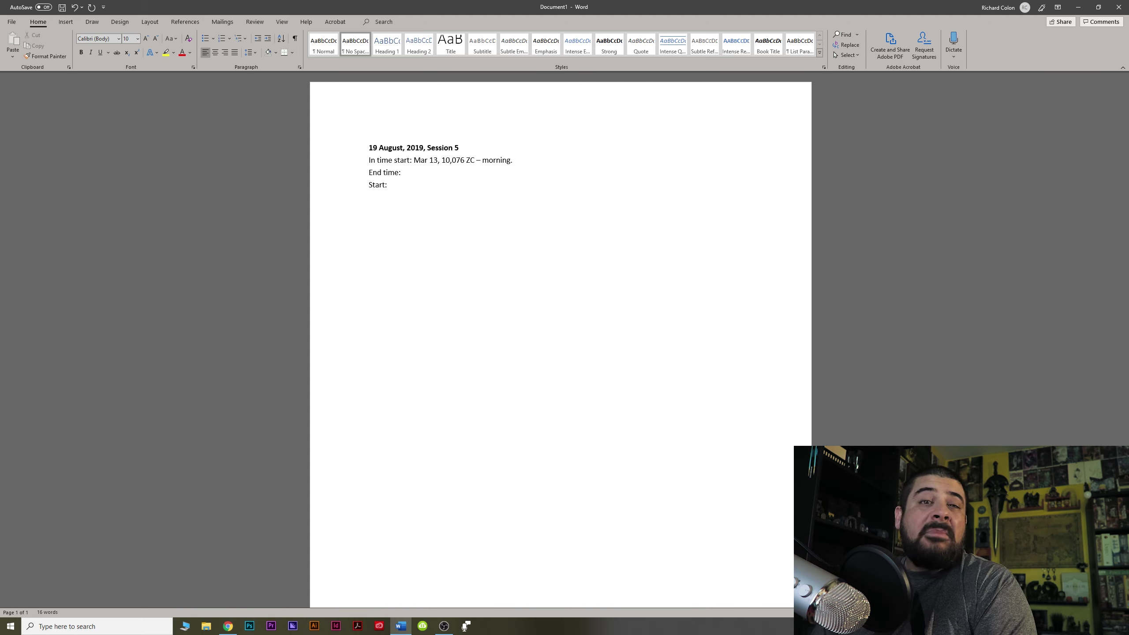
type("This happ")
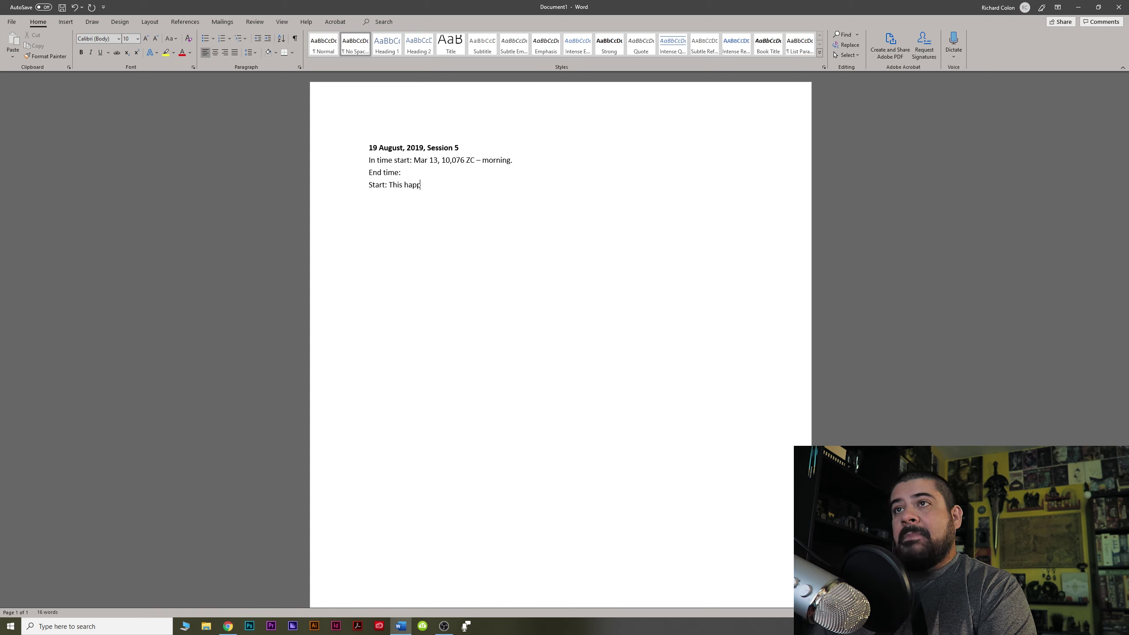
type("ened. That happened.  ")
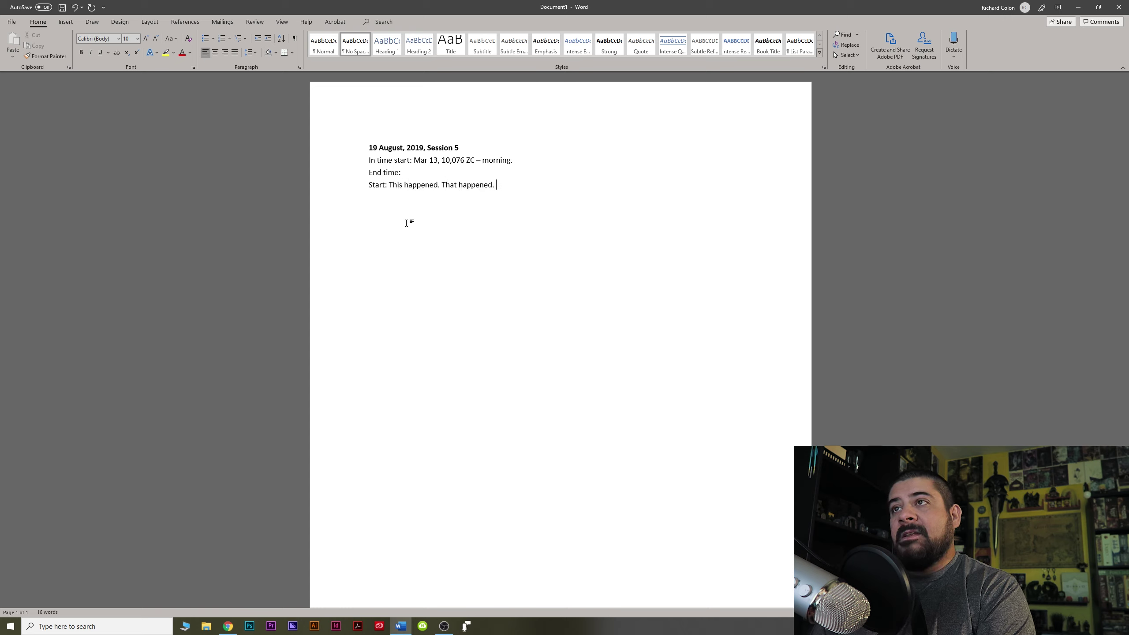
type("You said you wanted t")
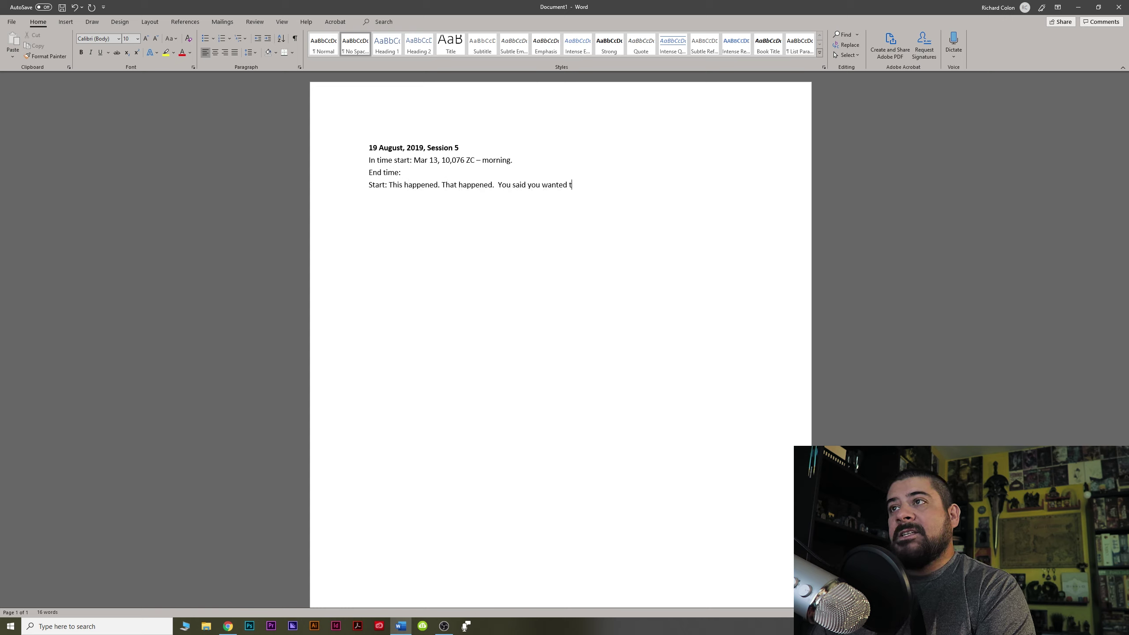
type("o do this or that.")
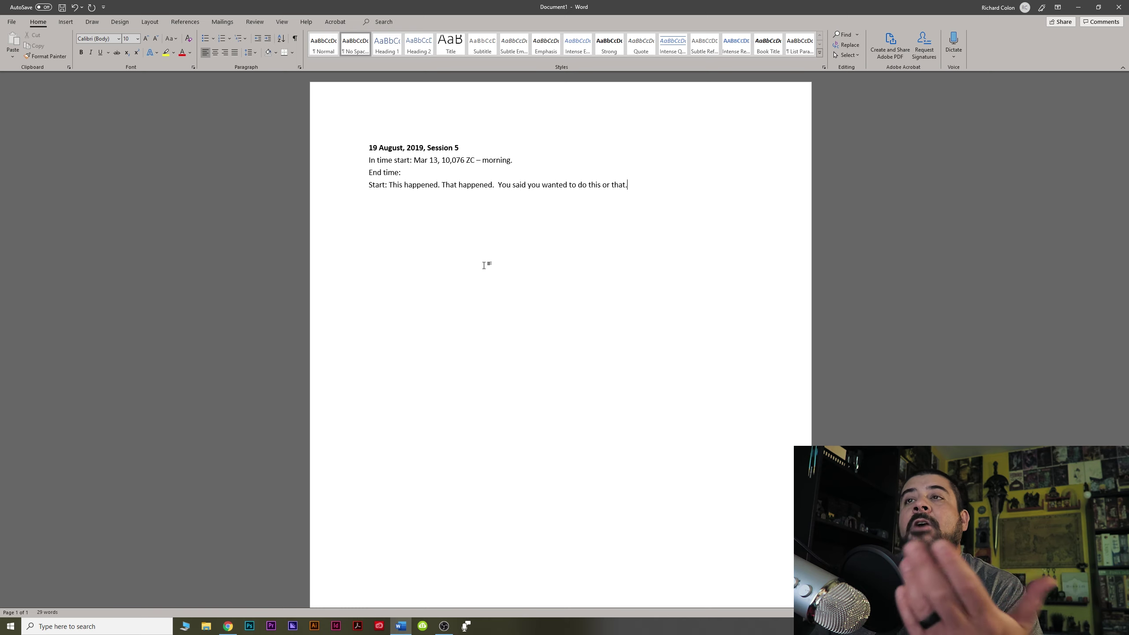
left_click(361, 185, "shift")
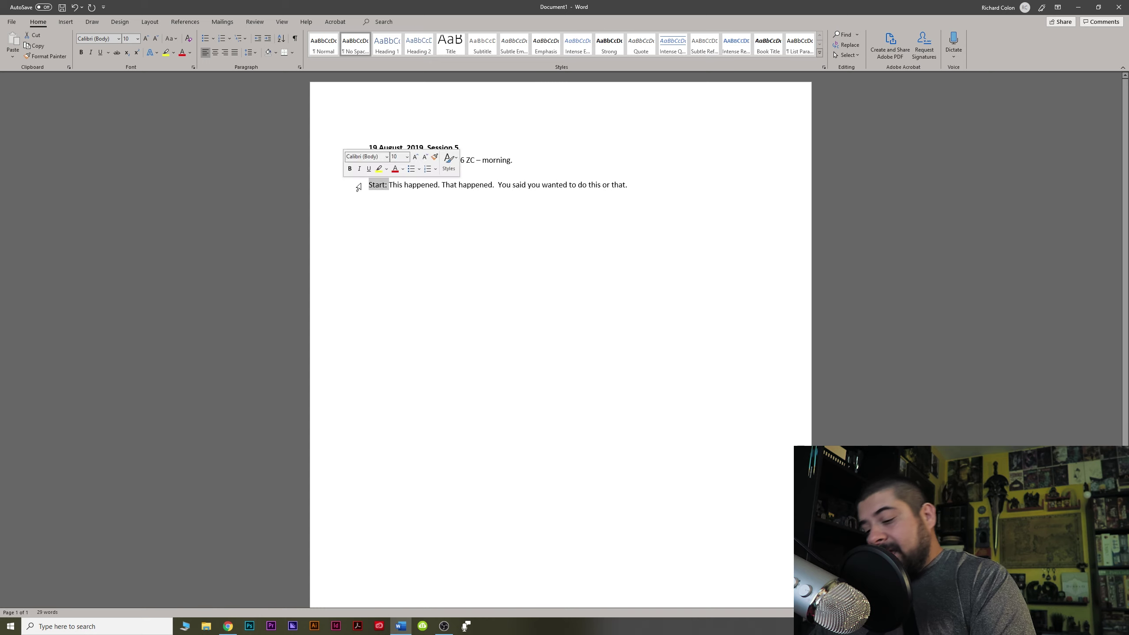
key("ctrl+b")
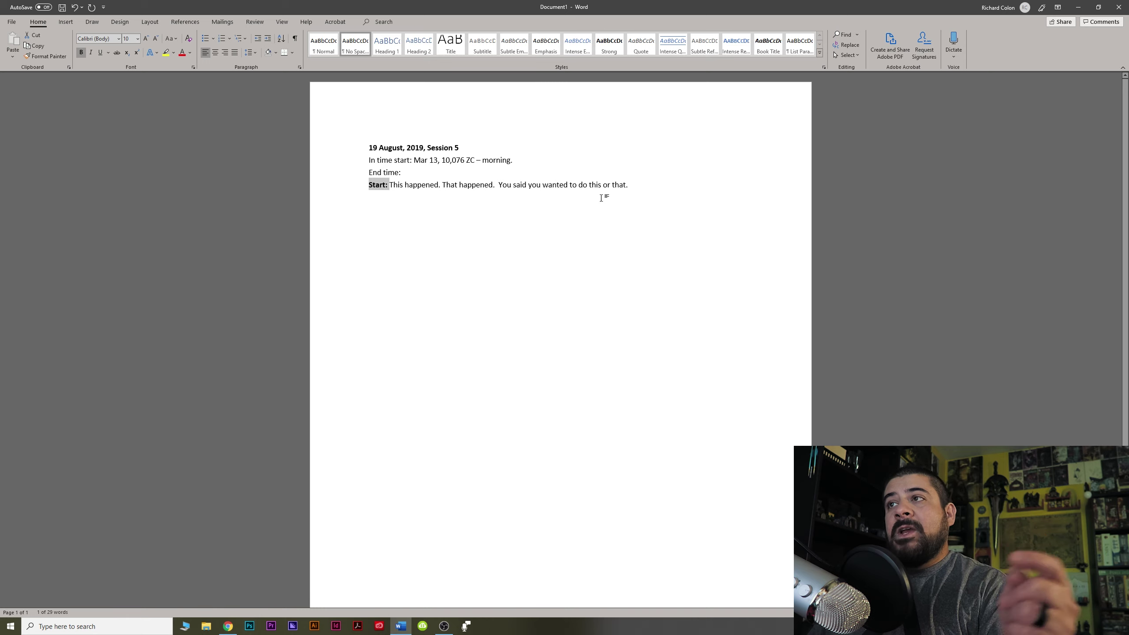
Add 'Getting through the session' in bold and underline, then start a plain-formatted line beneath it
left_click(639, 183)
key("Return")
key("Return")
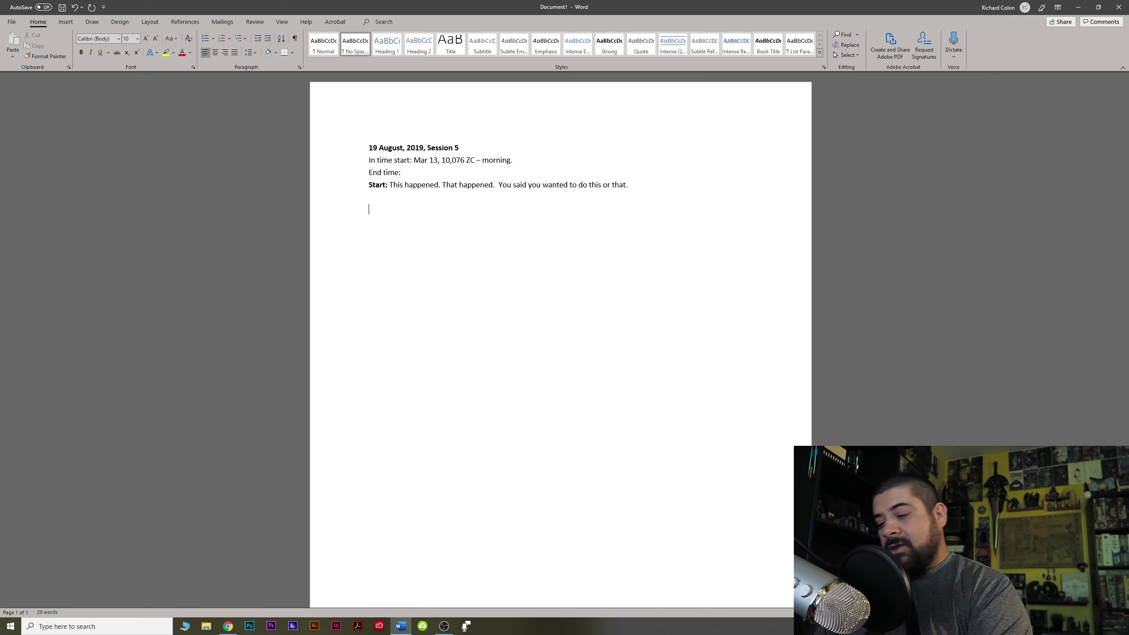
type("Getting through")
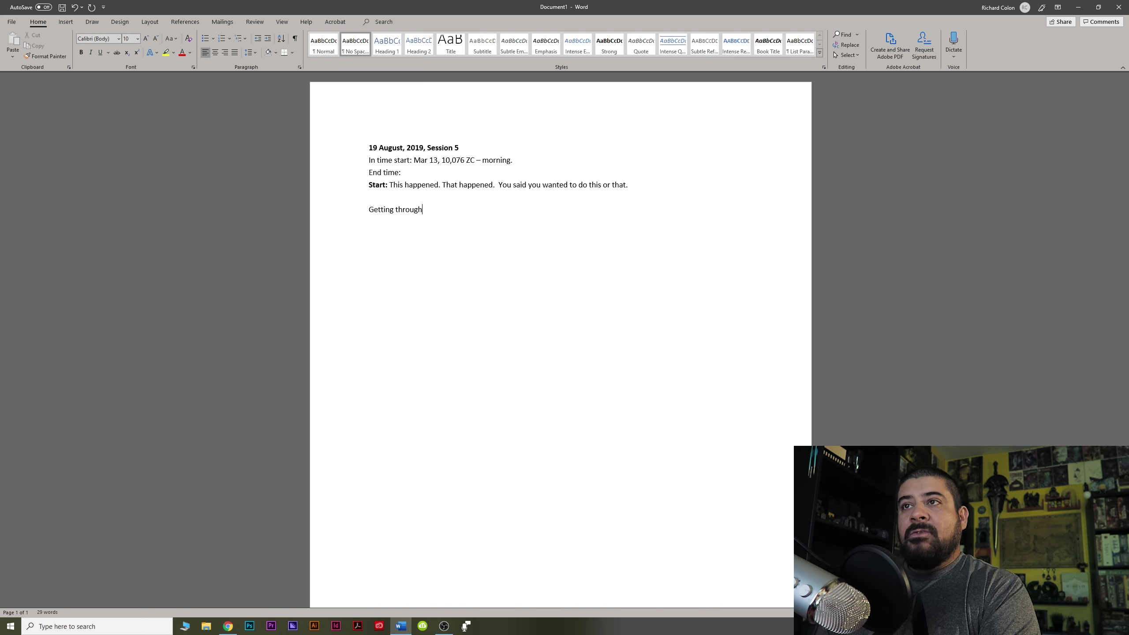
type(" the session")
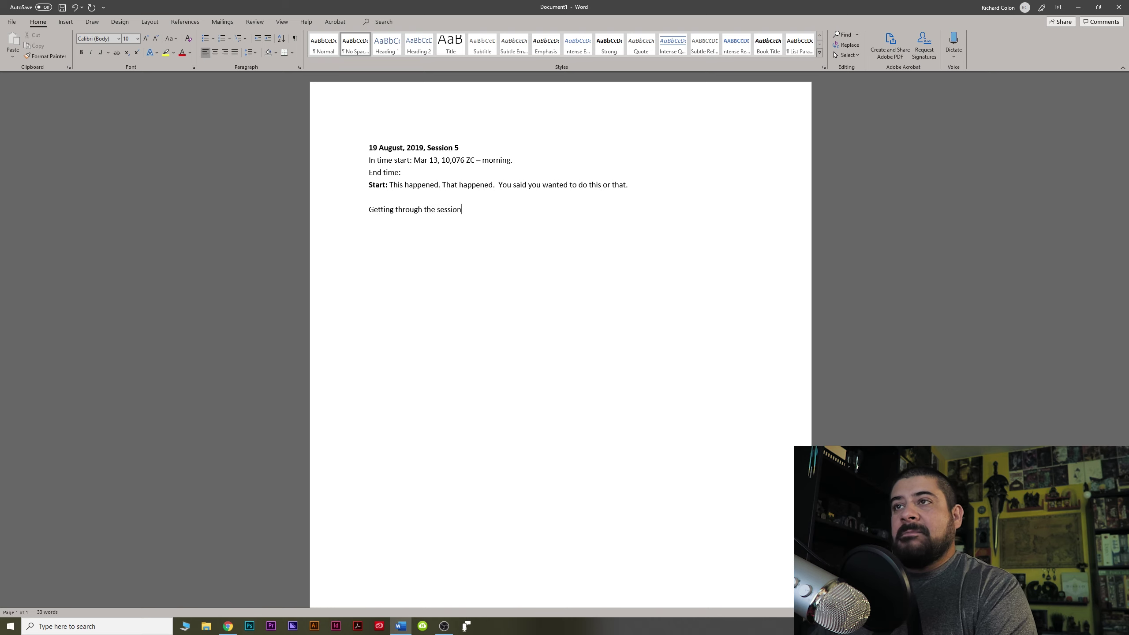
left_click_drag(490, 214, 381, 214)
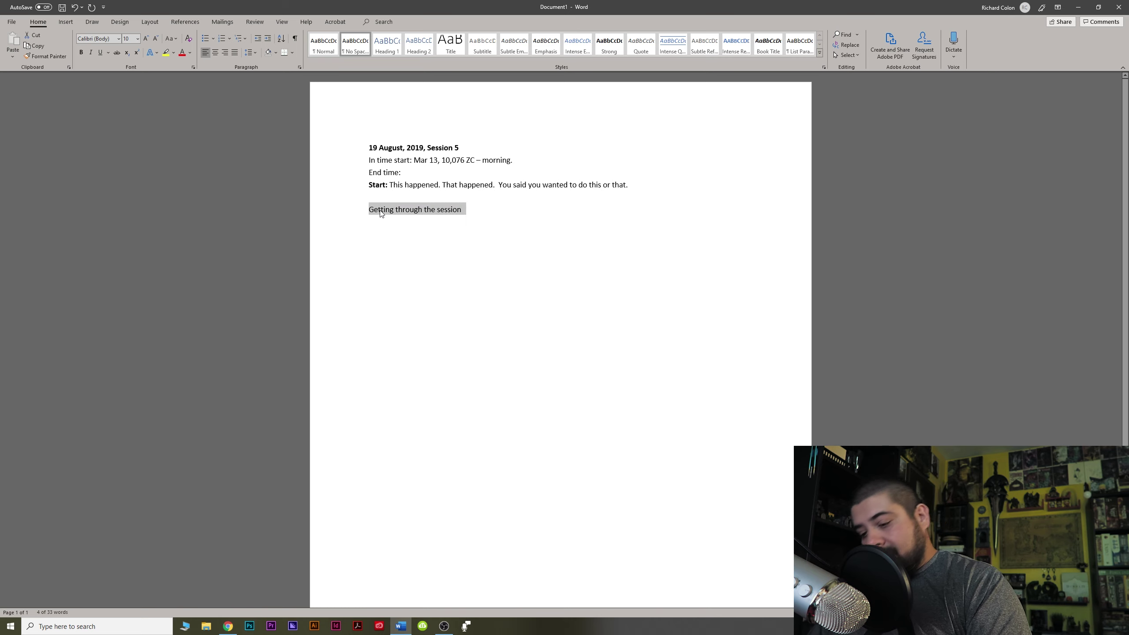
key("ctrl+b")
key("ctrl+u")
key("End")
key("Return")
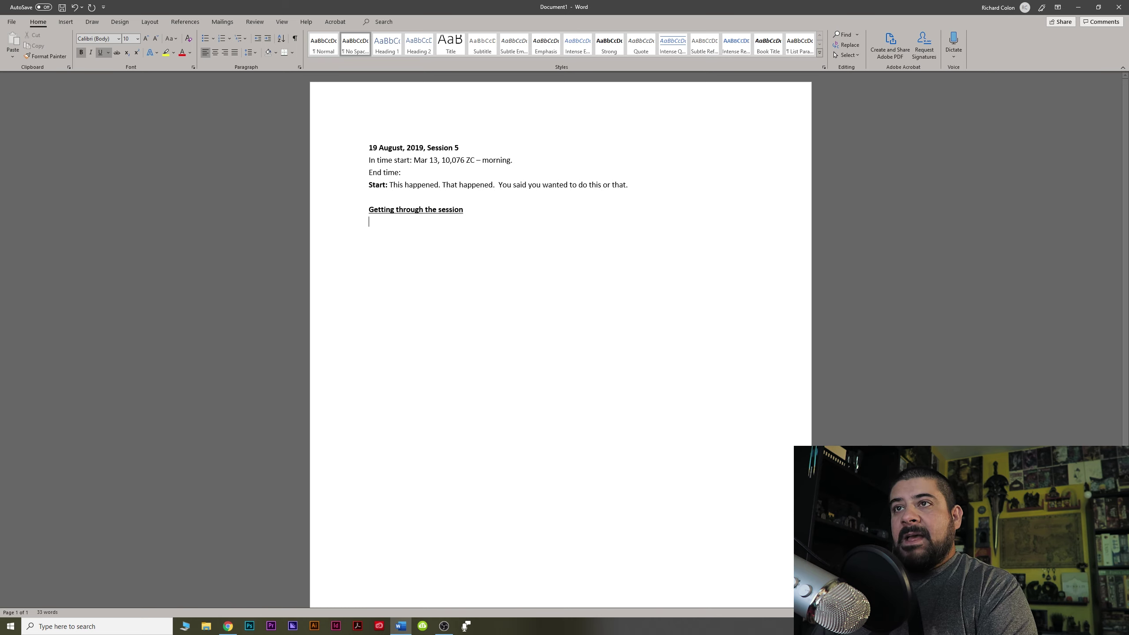
key("ctrl+b")
key("ctrl+u")
type("Te")
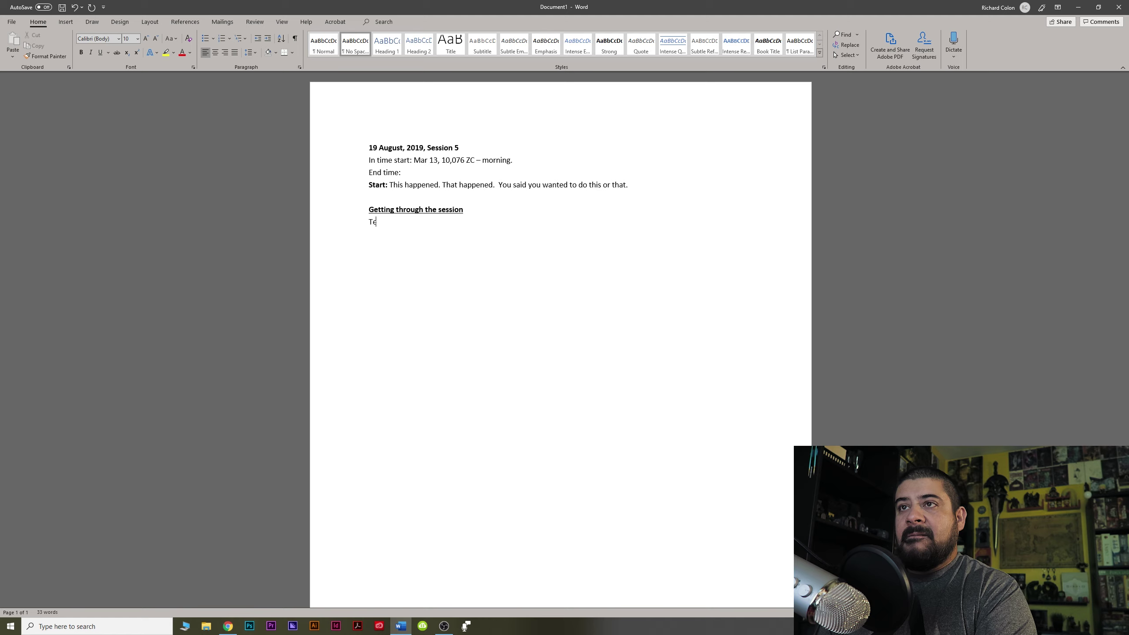
key("BackSpace")
key("BackSpace")
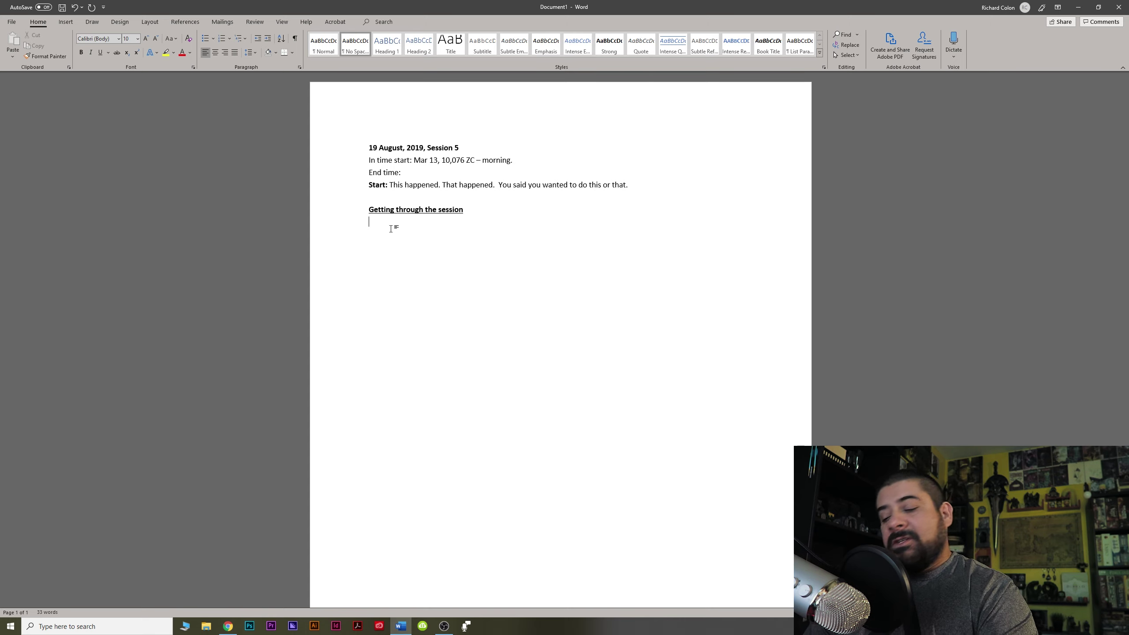
Type 'Train fight' as a bullet and start an empty second bullet below it
type("Train fight")
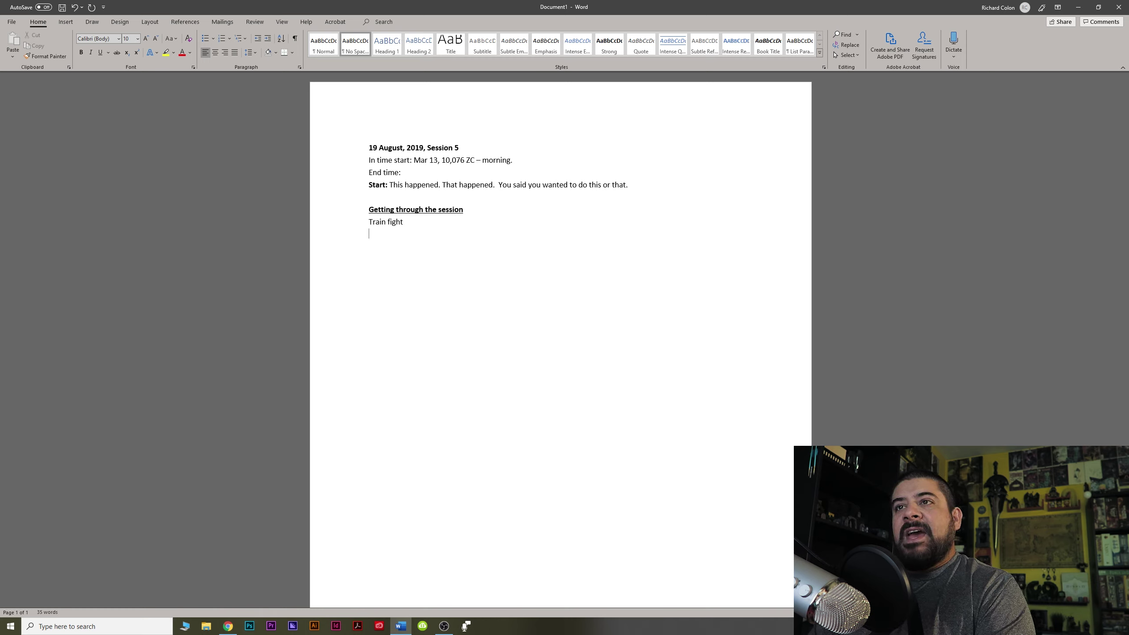
key("Up")
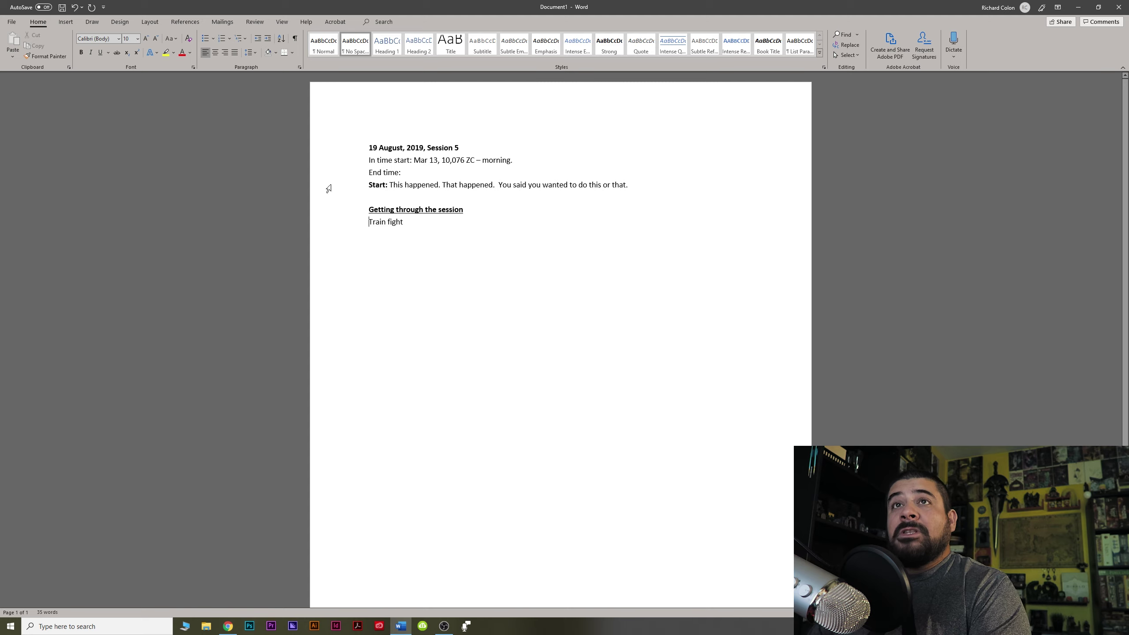
left_click(207, 40)
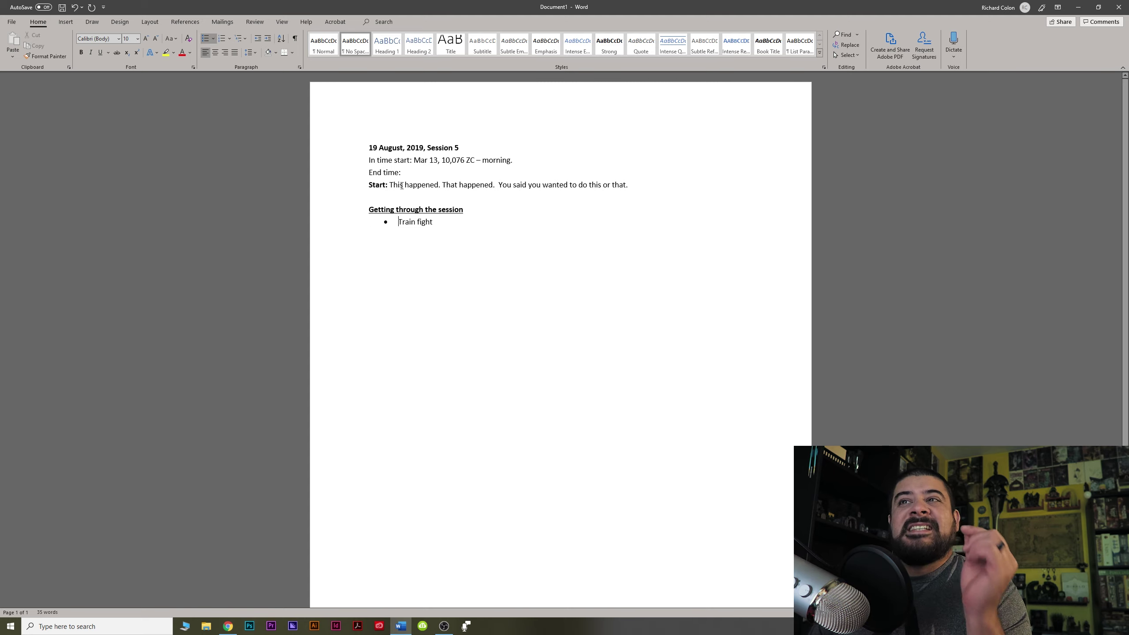
left_click(448, 223)
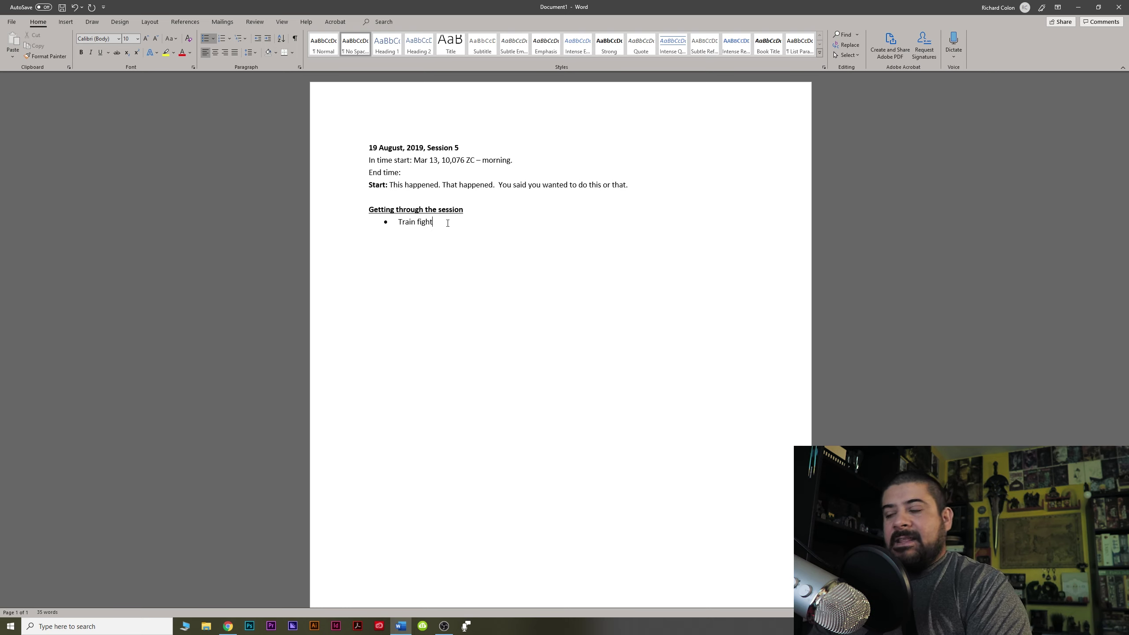
key("BackSpace")
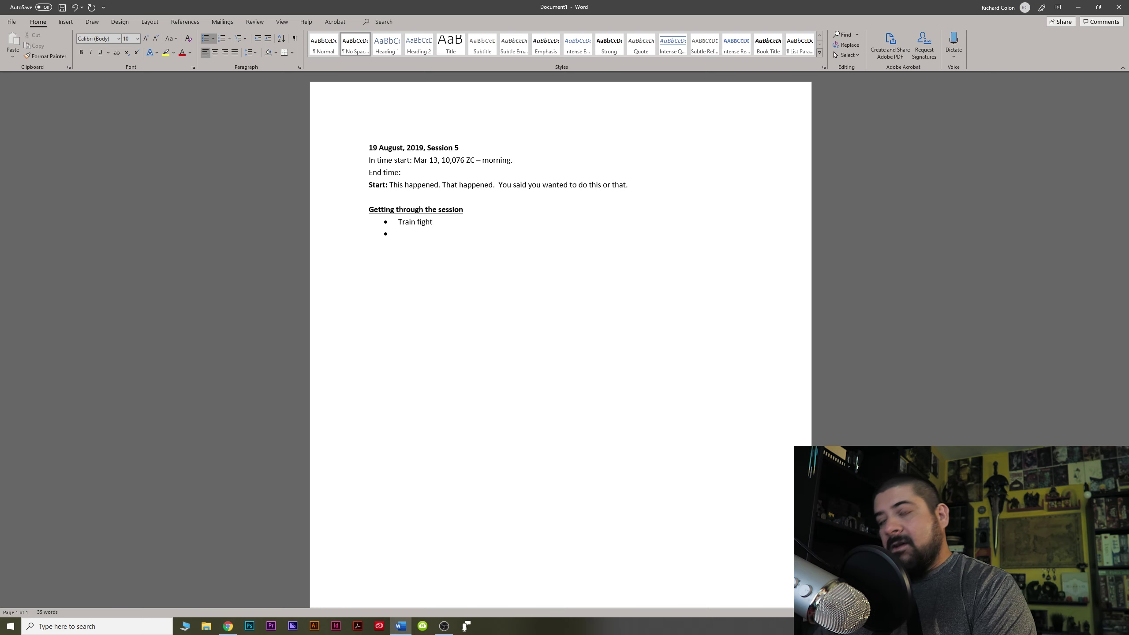
Add bullets for introducing a new character, a new NPC, and detailing the location and PCs safehouse/area
type("Introduce a new charaf")
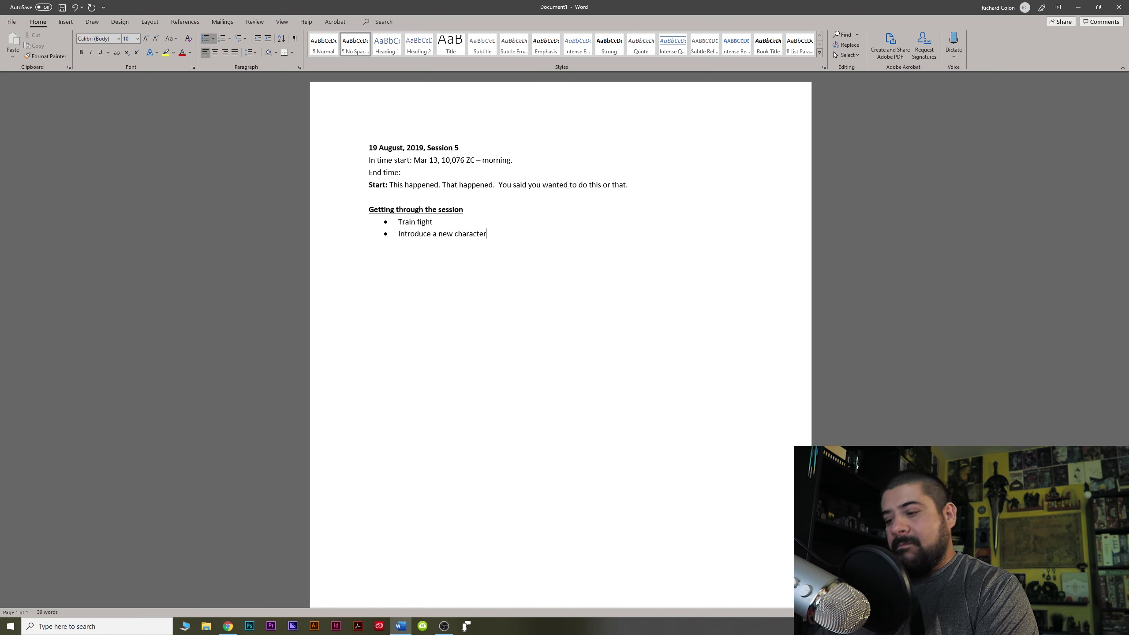
type("ter (s")
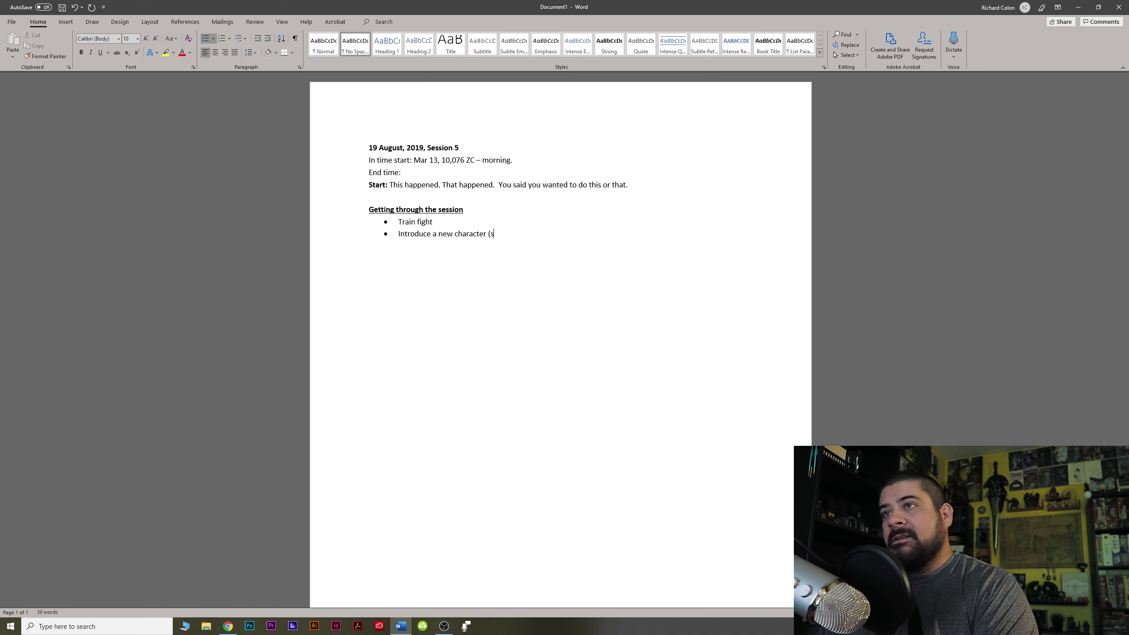
type("omeone died")
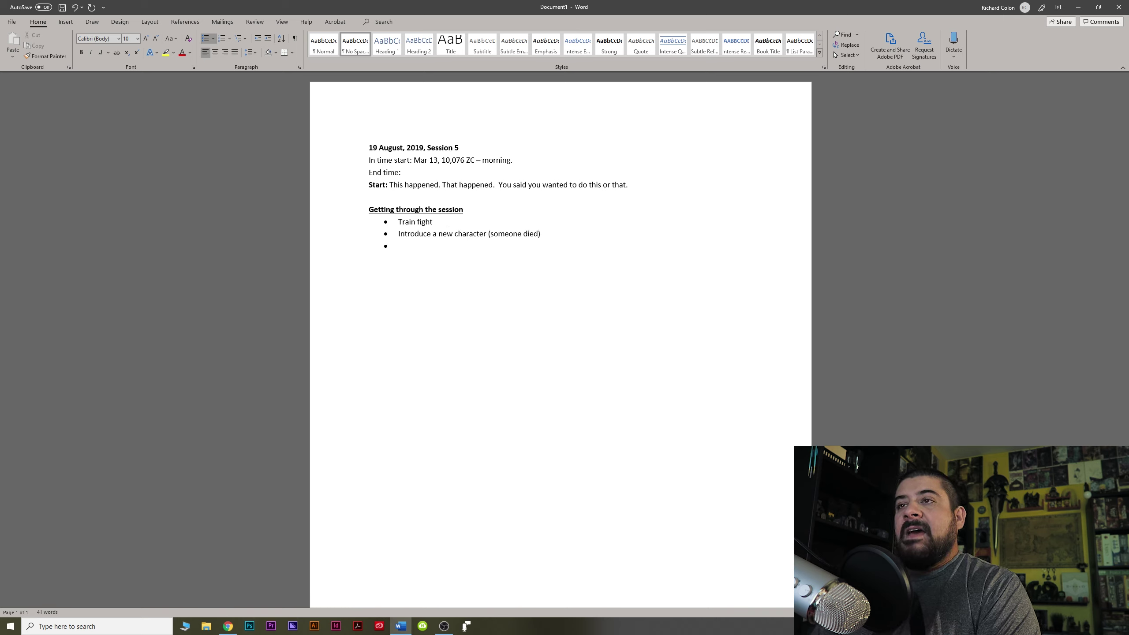
type("roduc")
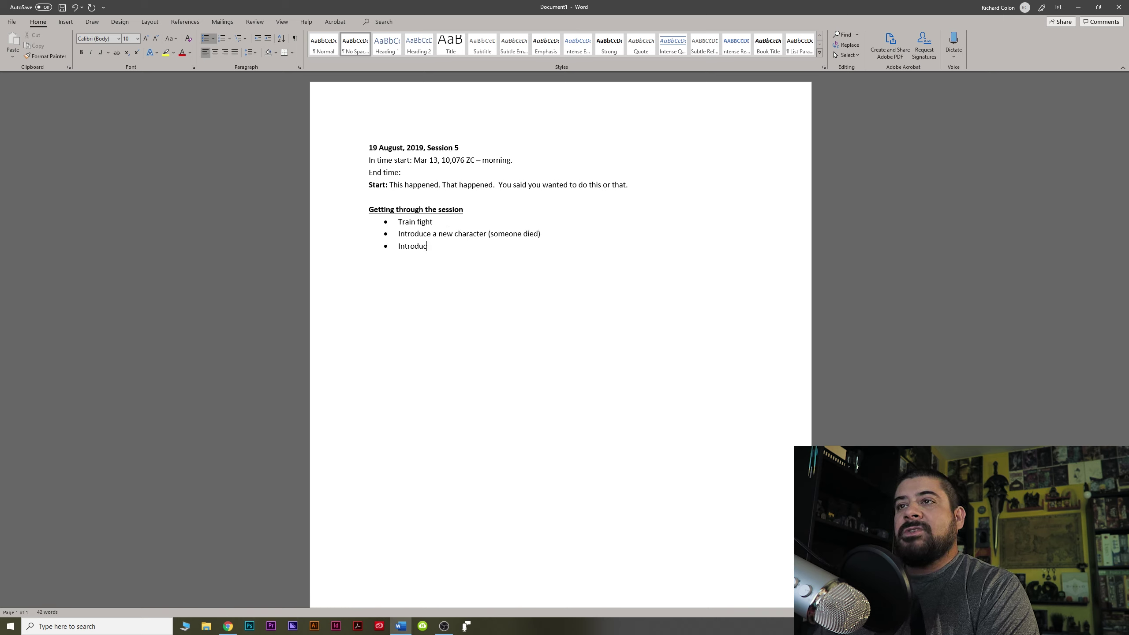
type("e a new P")
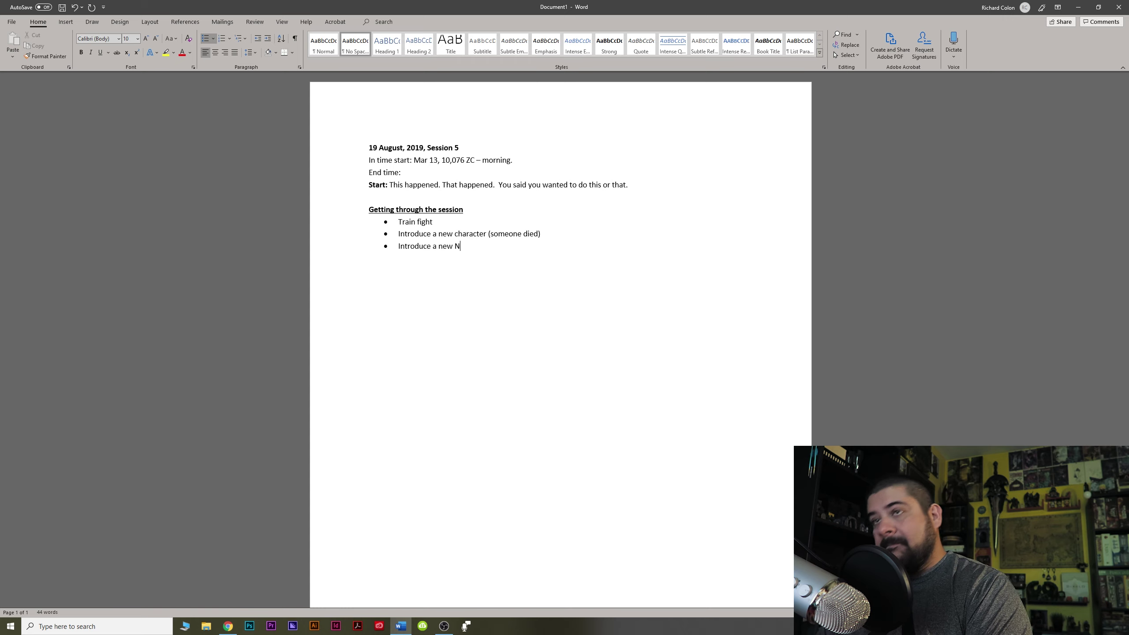
type("PC")
key("Return")
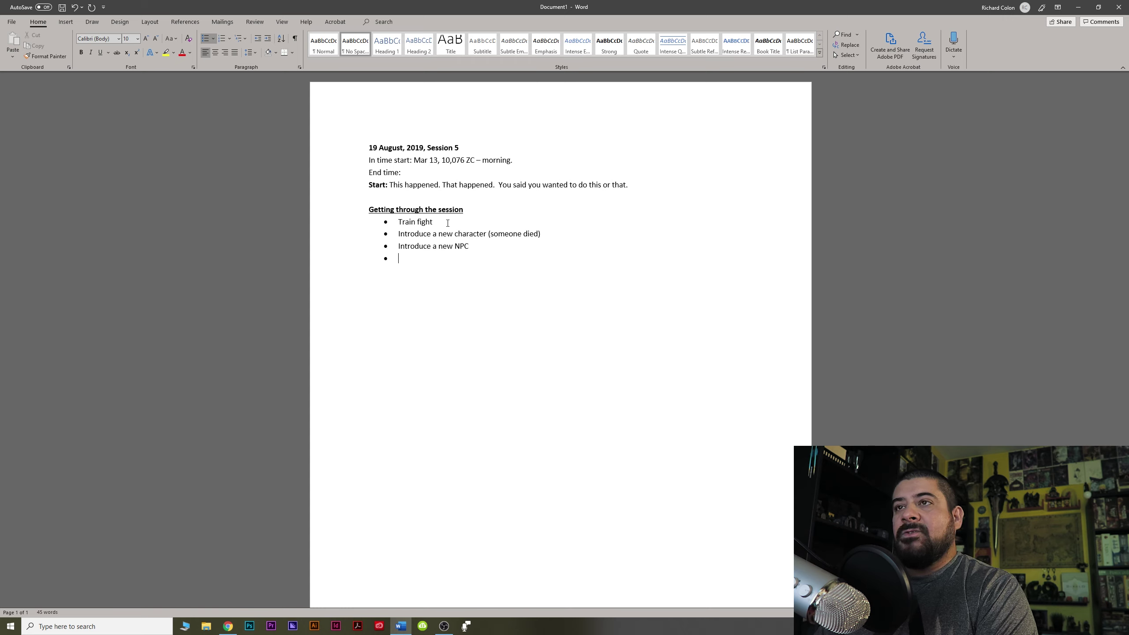
type("Detail out the curre")
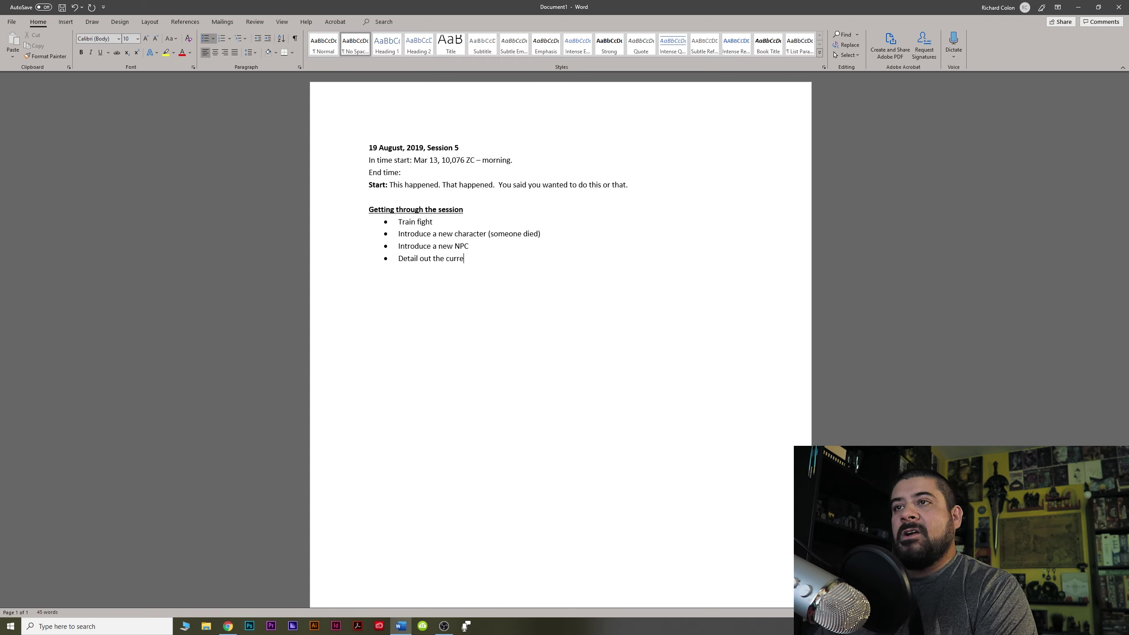
type("nt location and the")
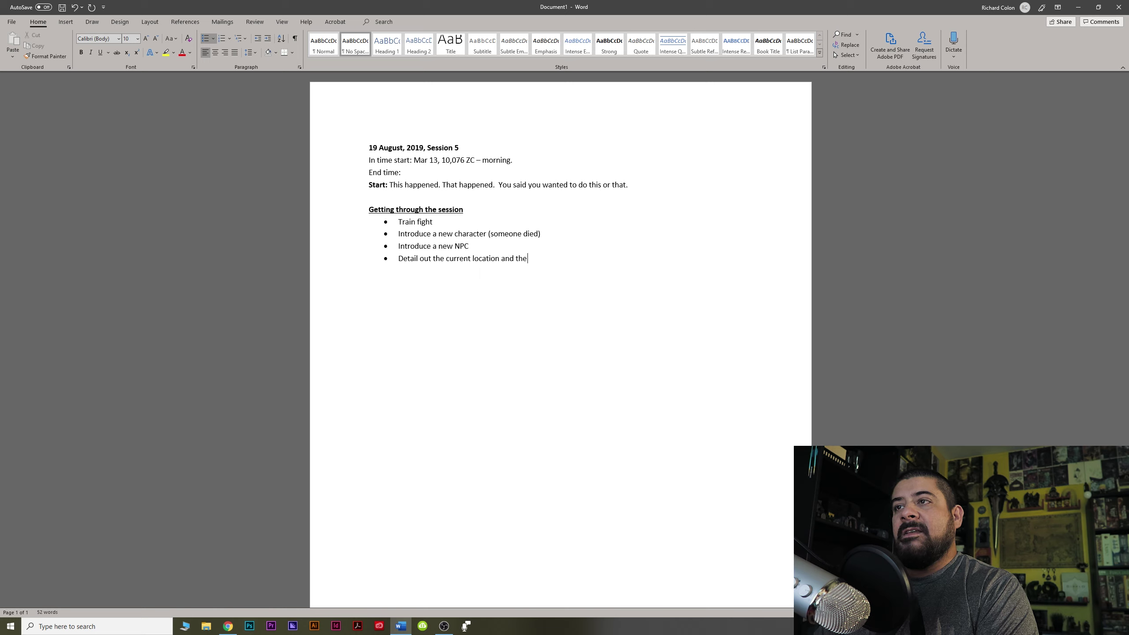
type(" PCs safehouse/area")
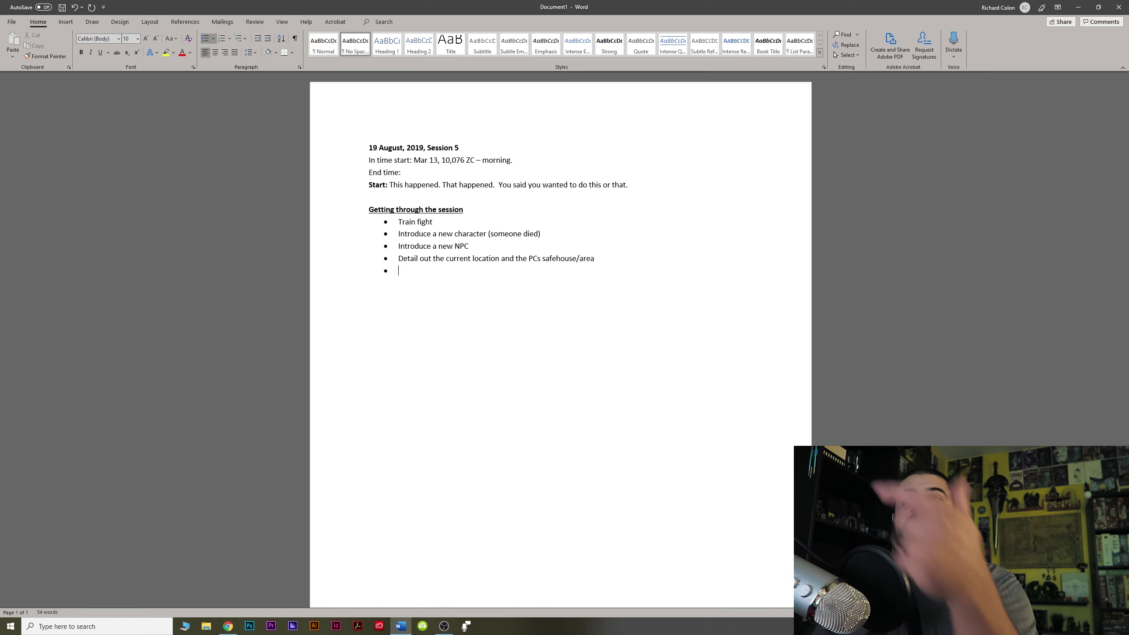
key("BackSpace")
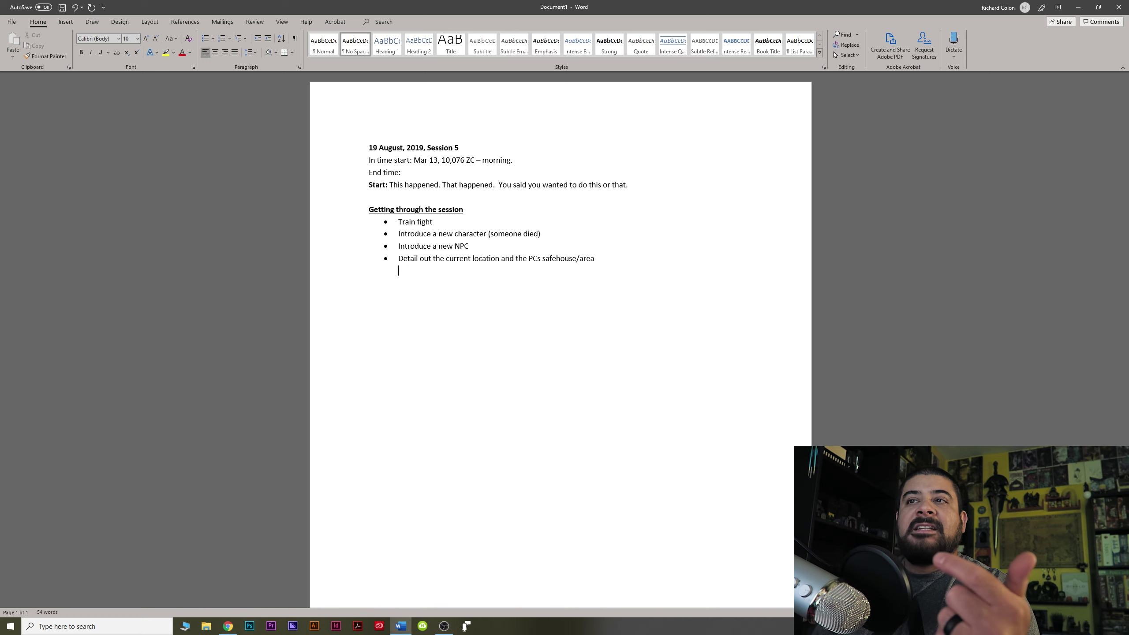
key("BackSpace")
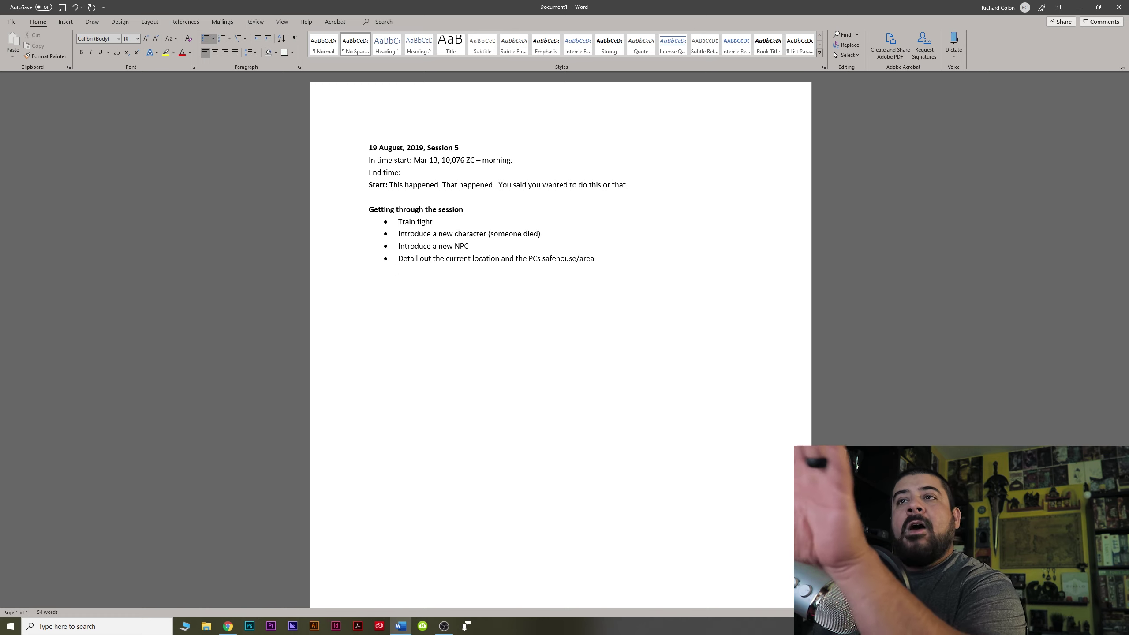
left_click(10, 22)
left_click(28, 140)
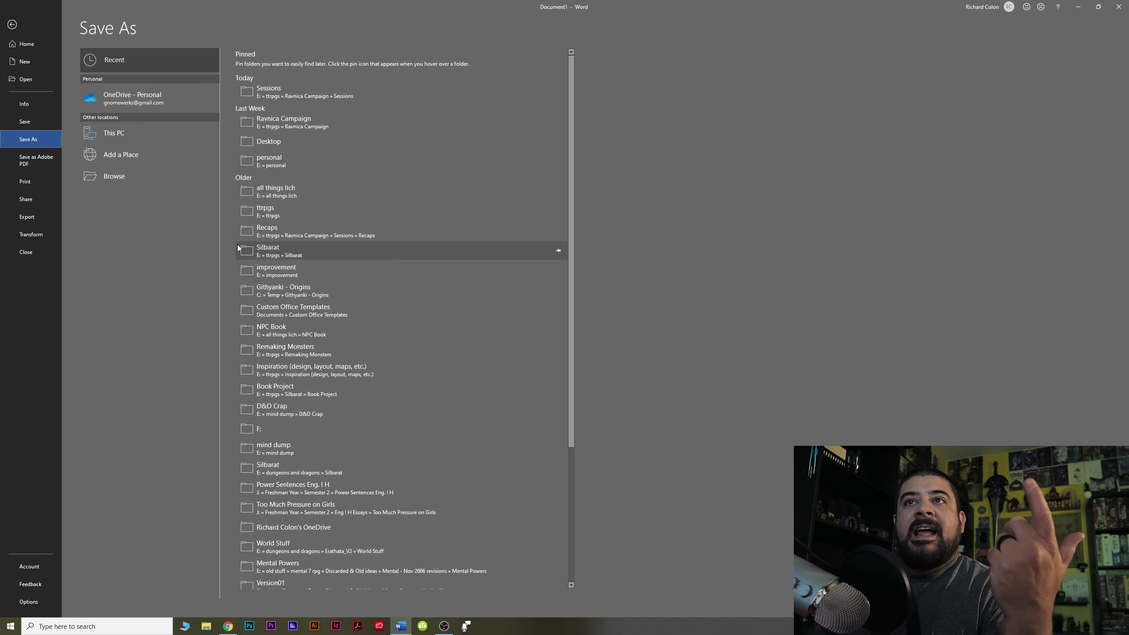
left_click(108, 134)
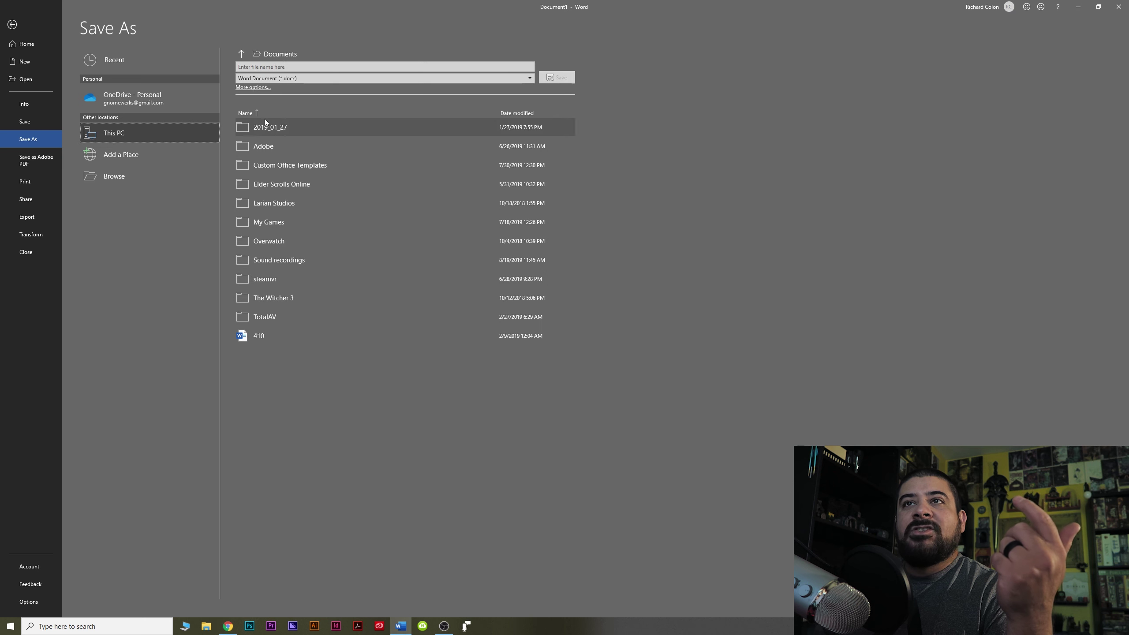
left_click(252, 88)
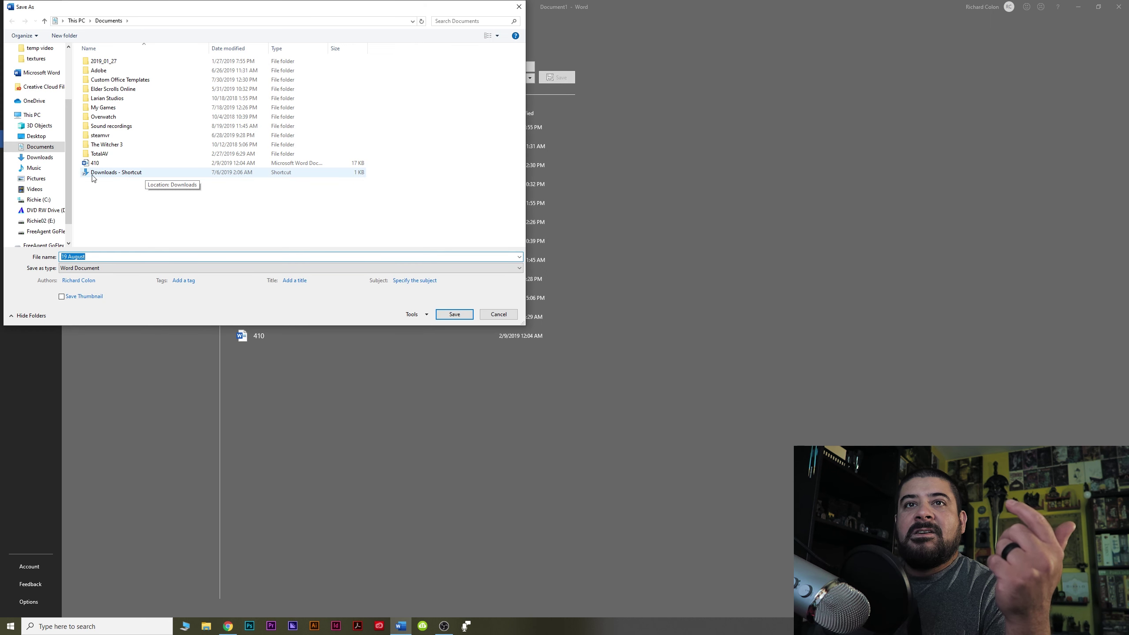
left_click(43, 220)
scroll(94, 203, "down", 3)
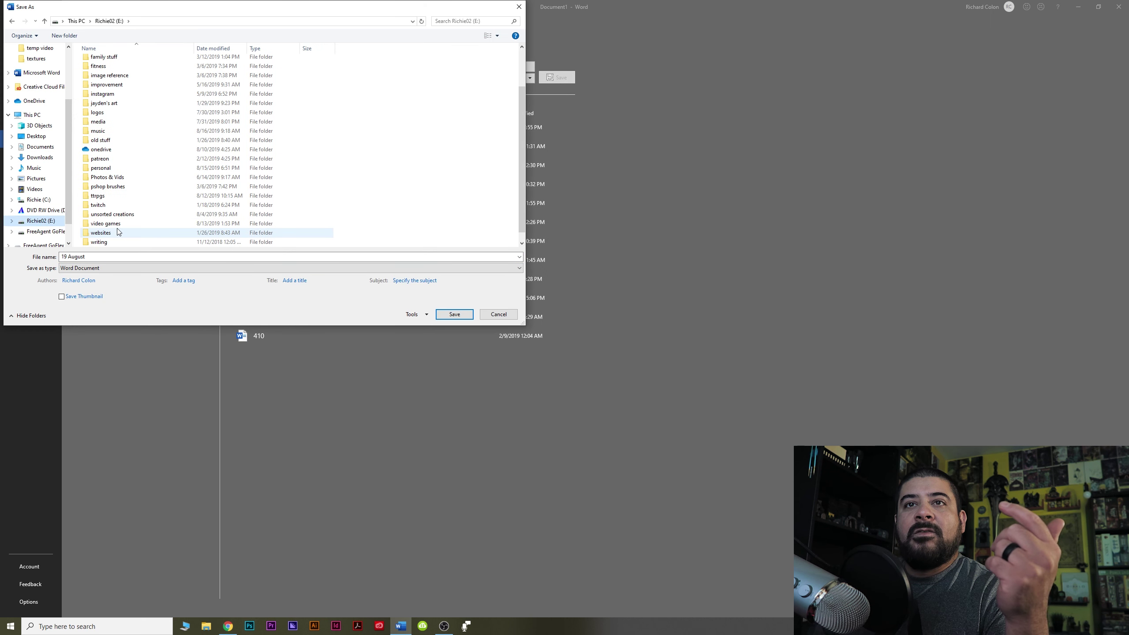
double_click(95, 197)
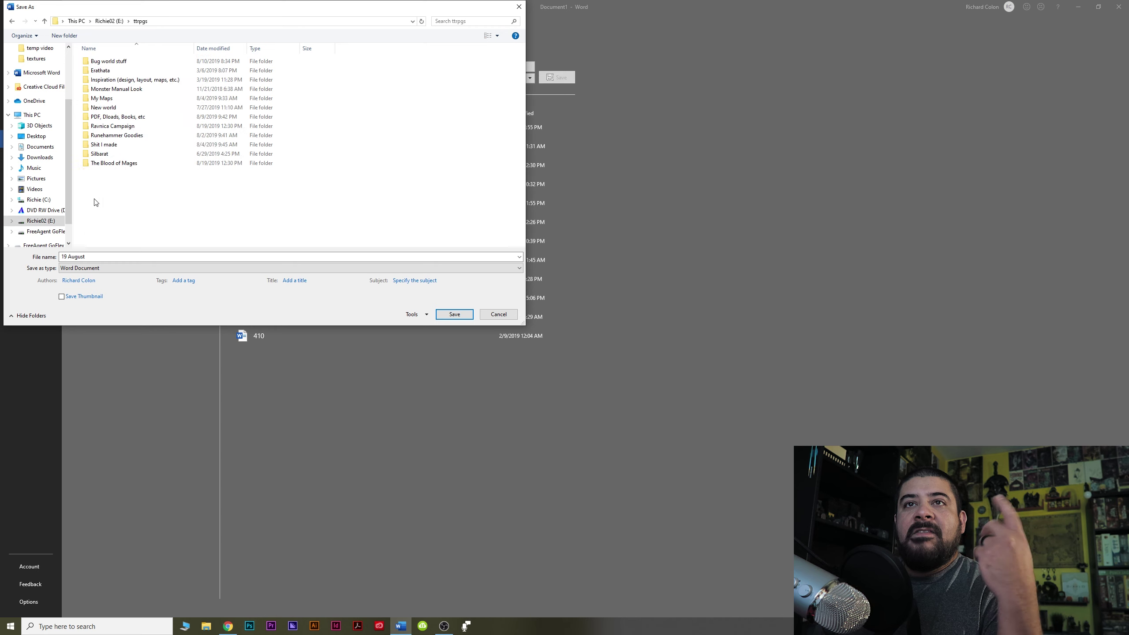
double_click(99, 127)
double_click(110, 80)
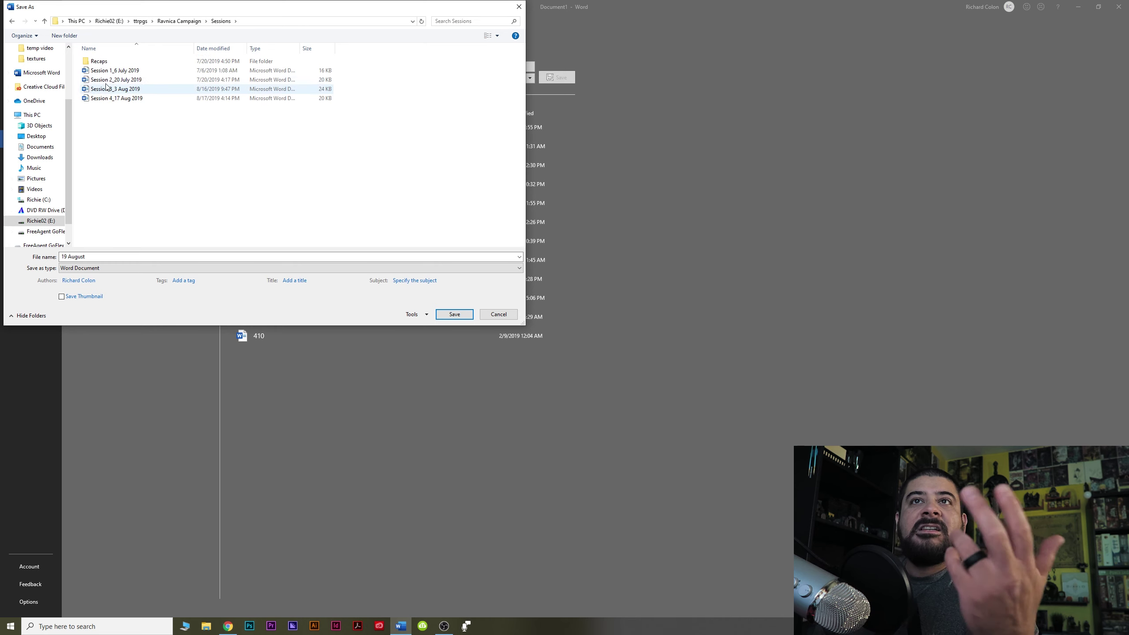
left_click(111, 257)
type("SEssio")
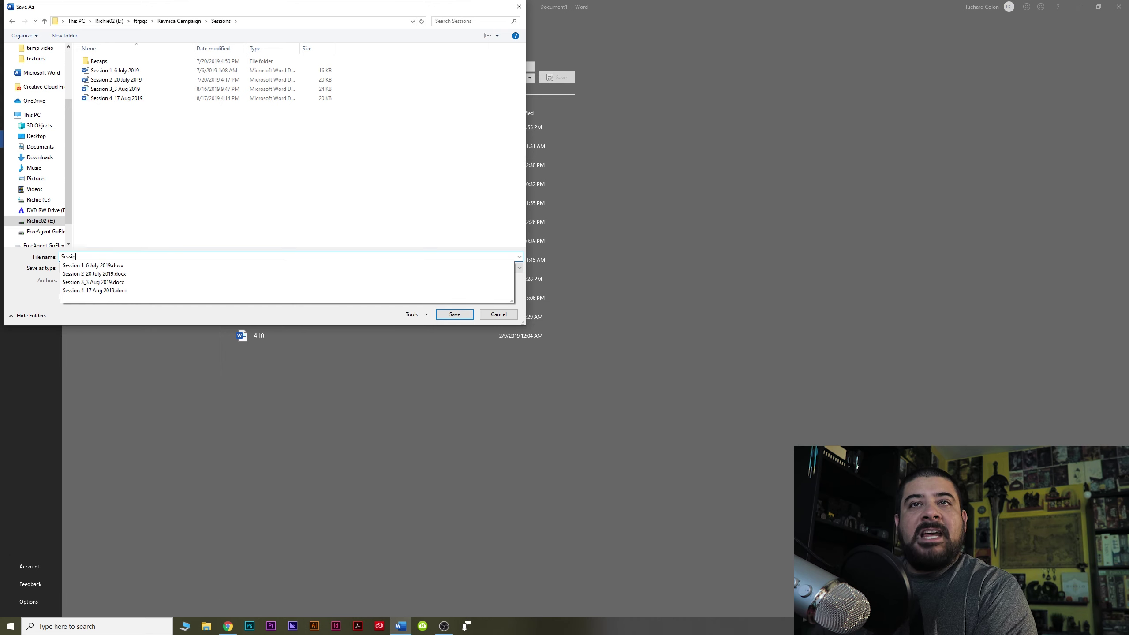
type("n 5")
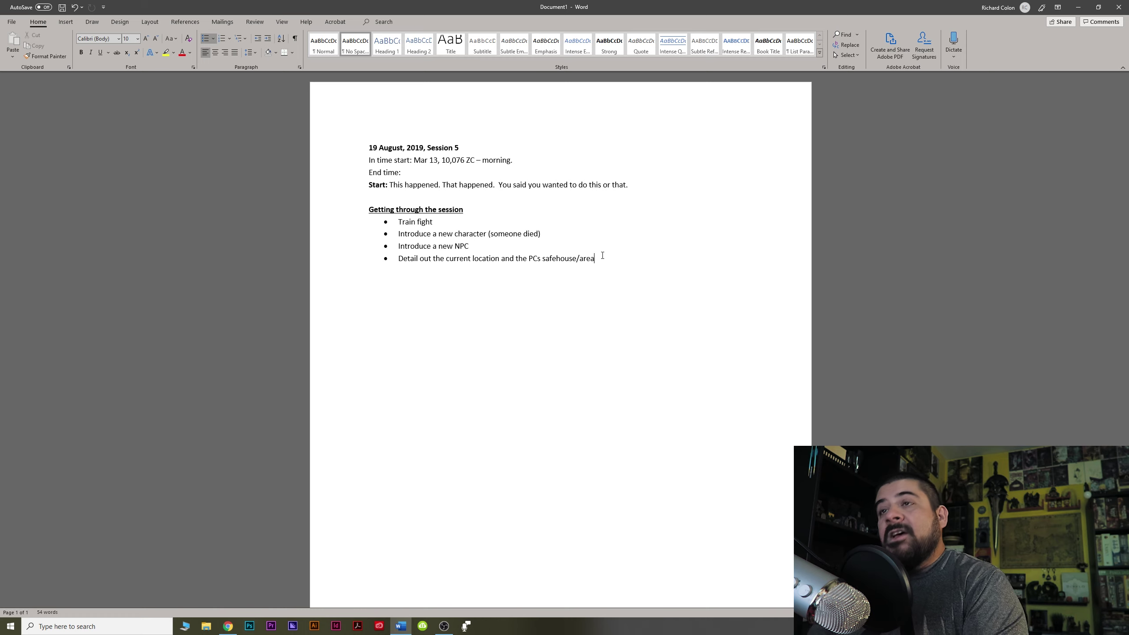
key("Return")
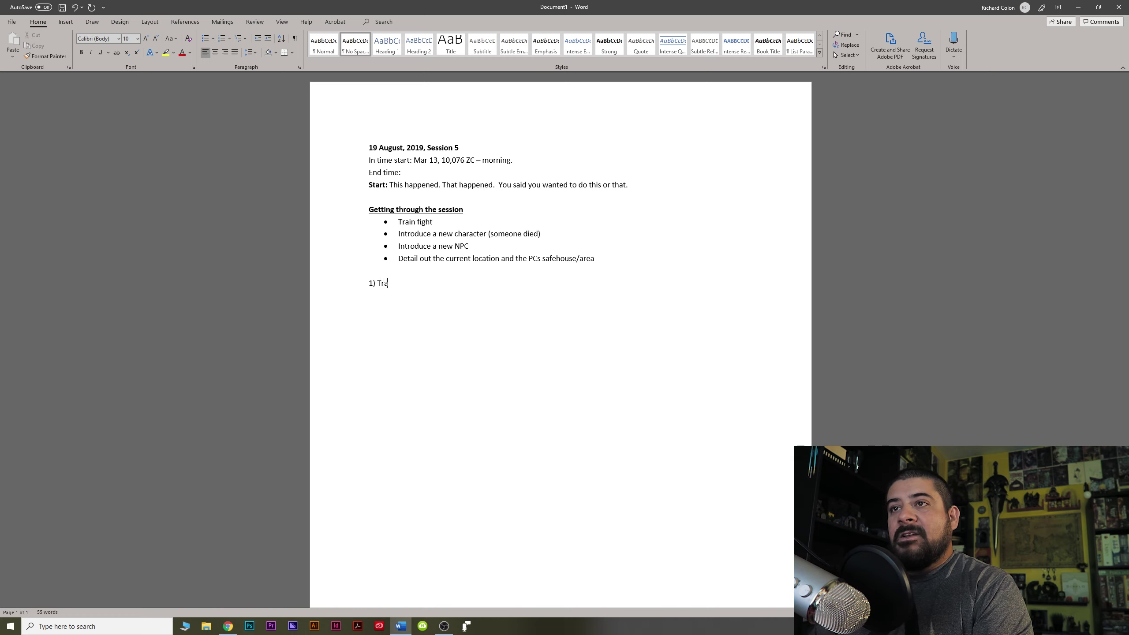
Type '1) Train Fight: Terrain. Map. Minis. Stat cards. Music.' and number the list 1–4
type("1) Train Fight: Terrain. Map. Minis. Stat cards. Music.")
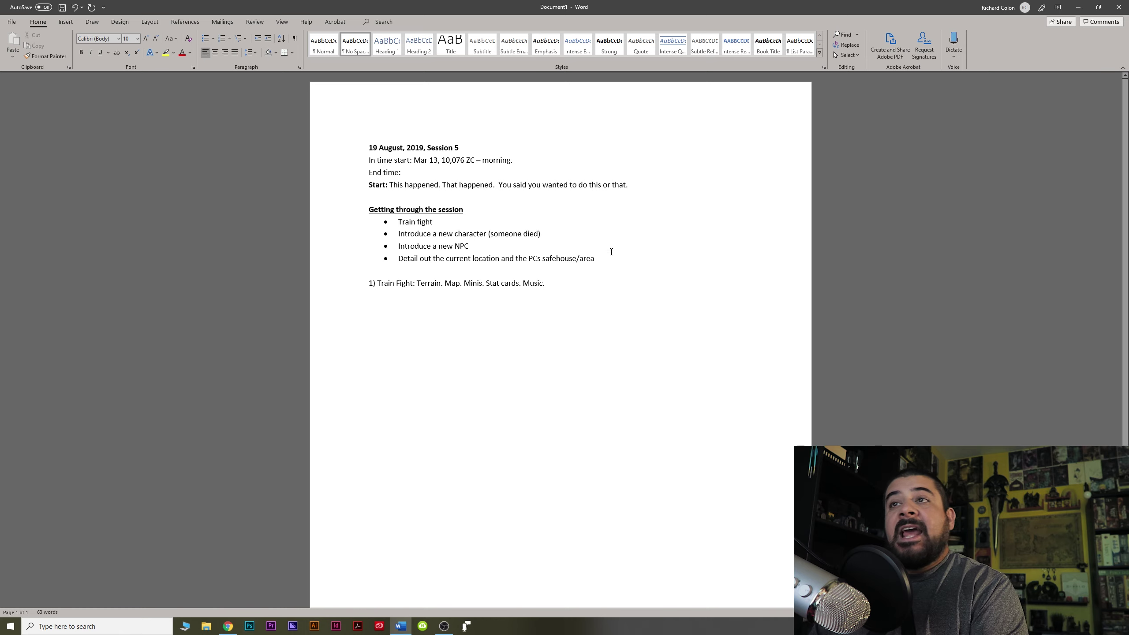
left_click(222, 38)
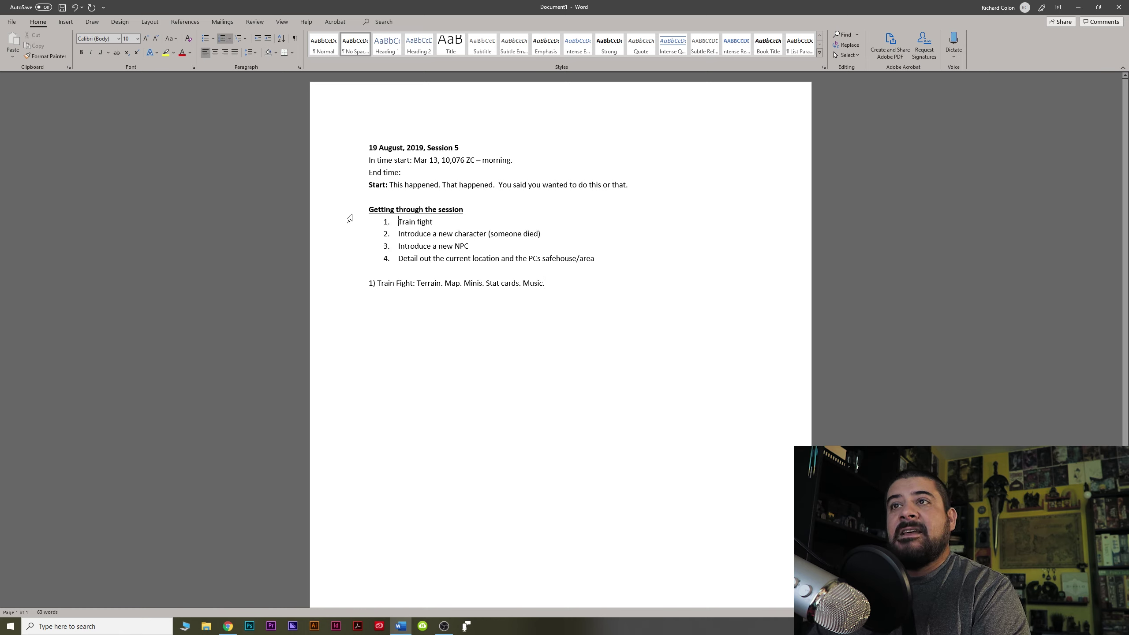
Move the prep items below '1) Train Fight' and make that line bold and underlined
left_click(376, 284)
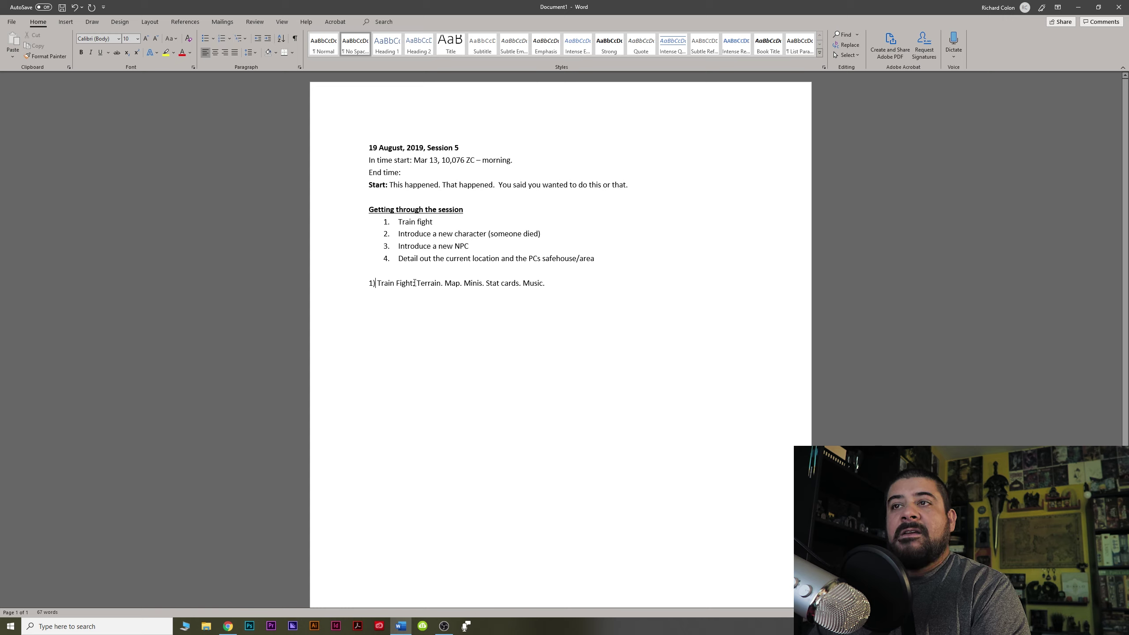
key("BackSpace")
key("Return")
left_click(339, 283)
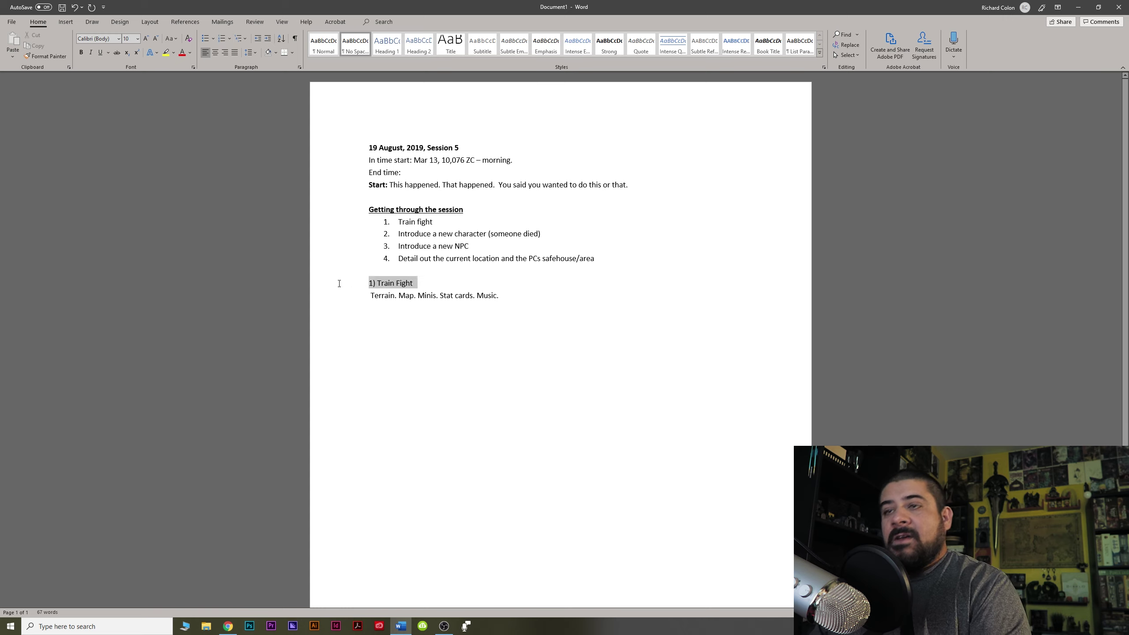
key("ctrl+b")
key("ctrl+u")
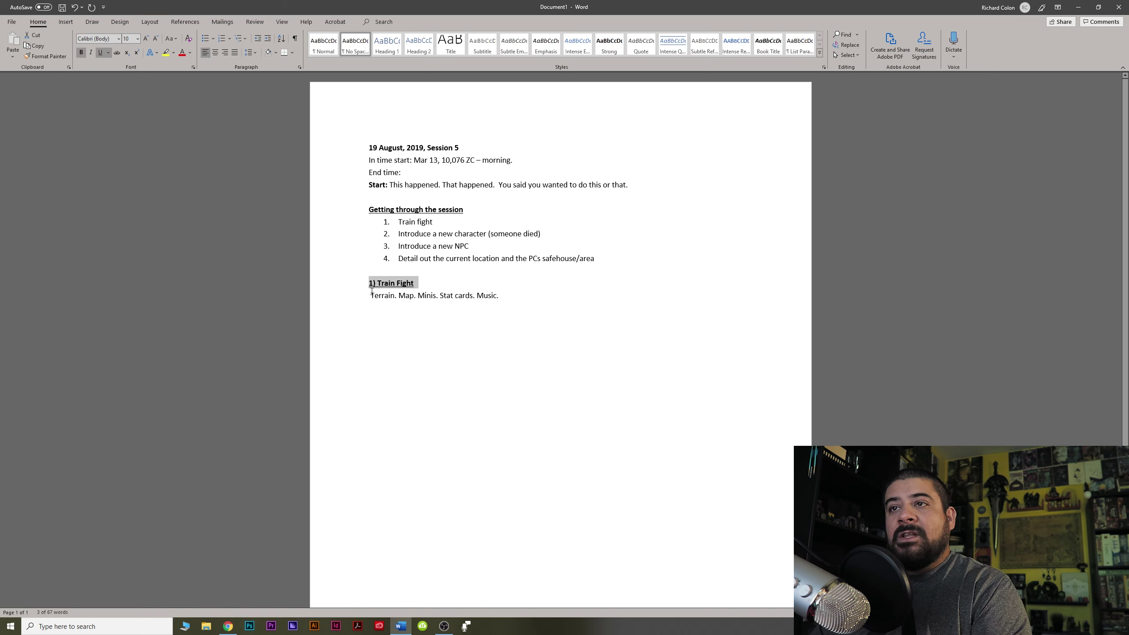
left_click(371, 293)
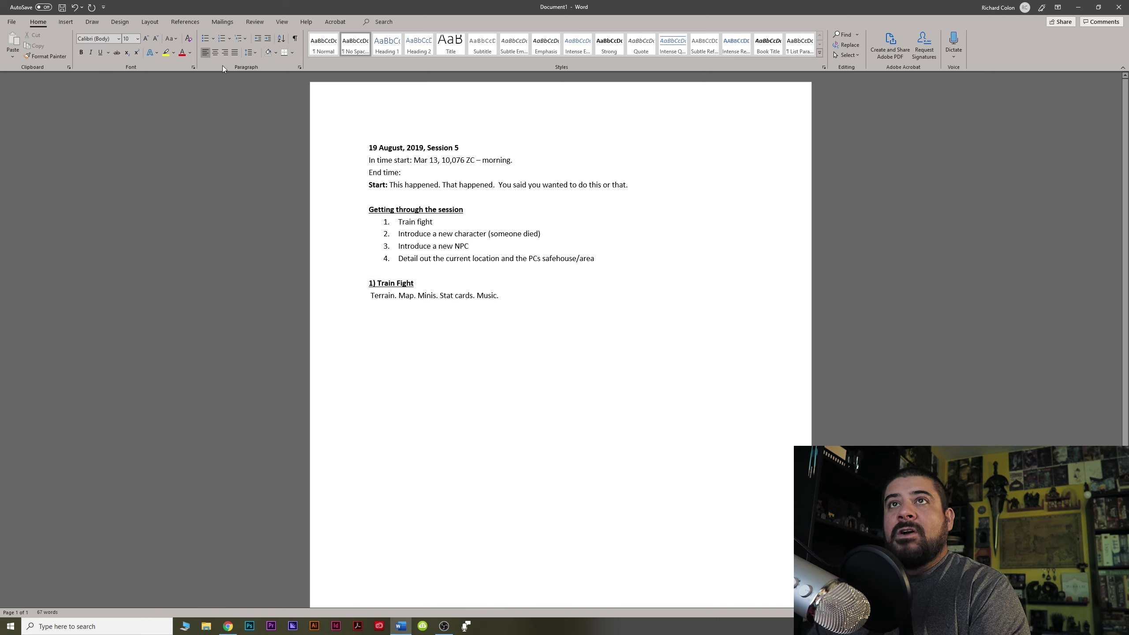
Bullet the prep line and split Terrain and Map into separate bullets without periods
left_click(206, 38)
left_click(426, 295)
key("BackSpace")
key("BackSpace")
key("BackSpace")
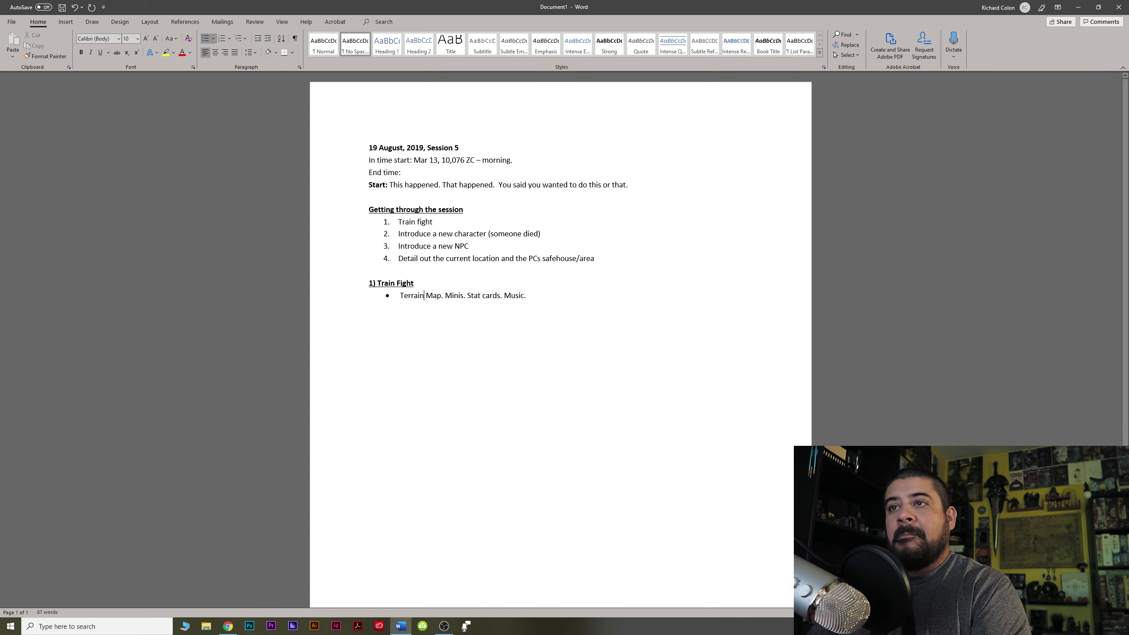
key("Return")
key("BackSpace")
key("BackSpace")
key("BackSpace")
key("BackSpace")
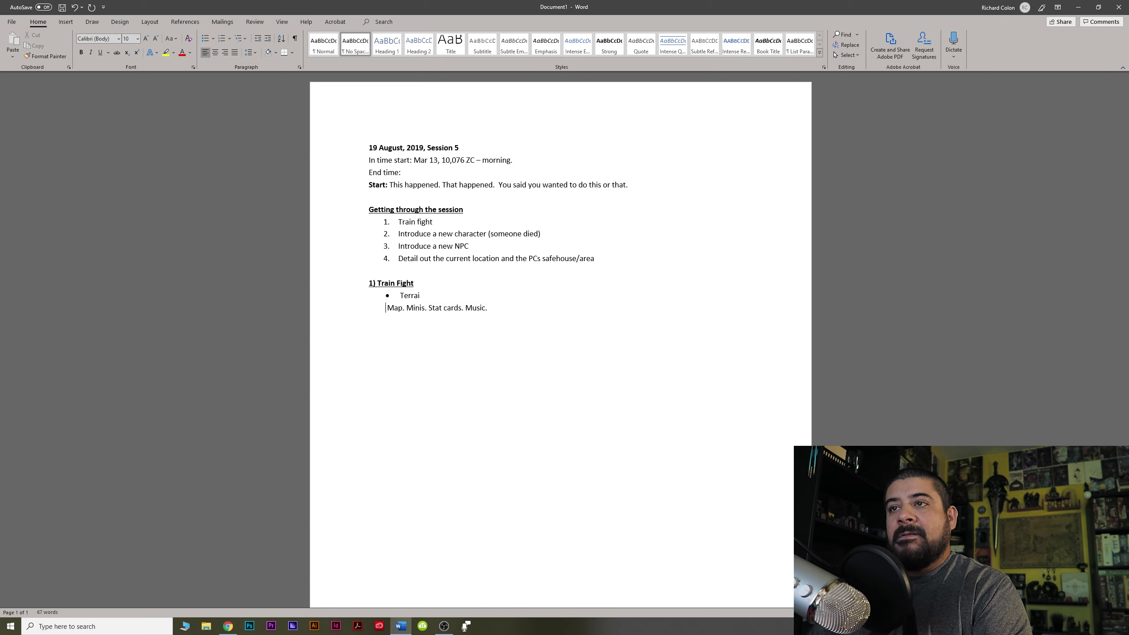
type("n")
key("Return")
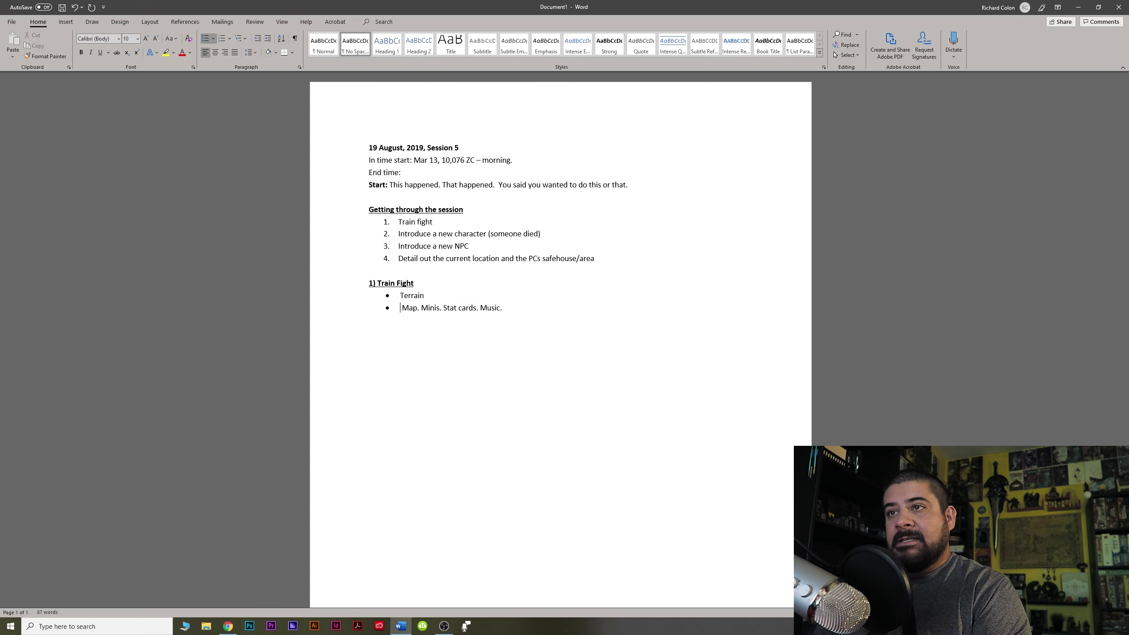
key("Delete")
key("Return")
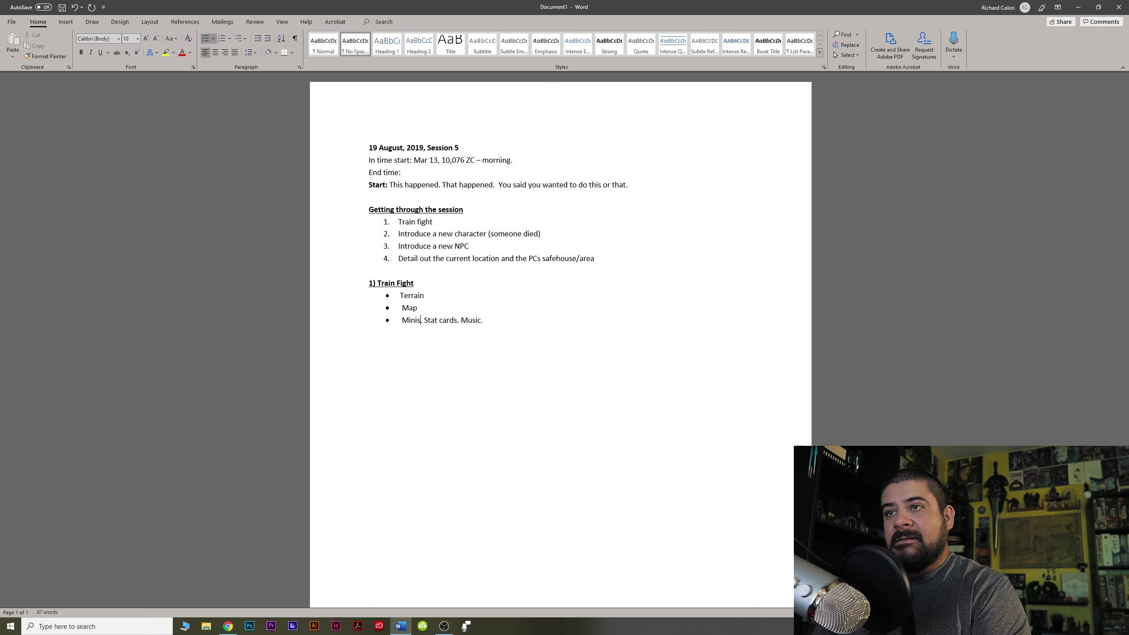
Split Minis, Stat cards and Music onto their own bullets, removing the trailing periods
key("Delete")
key("Return")
left_click(435, 332)
key("Delete")
key("Return")
key("End")
key("BackSpace")
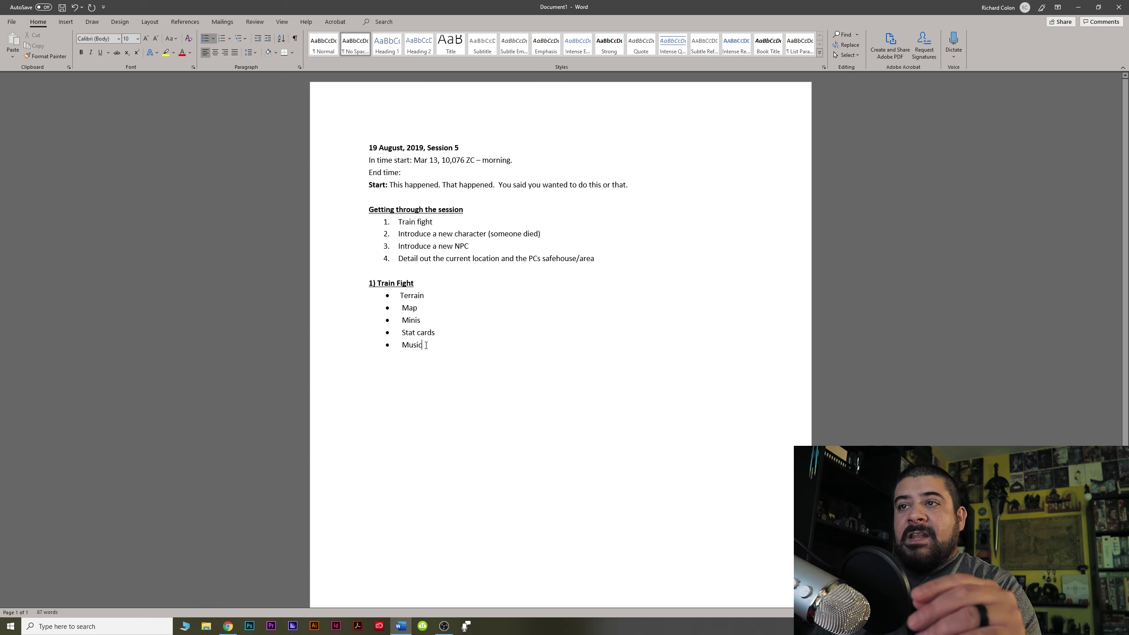
left_click_drag(426, 345, 400, 319)
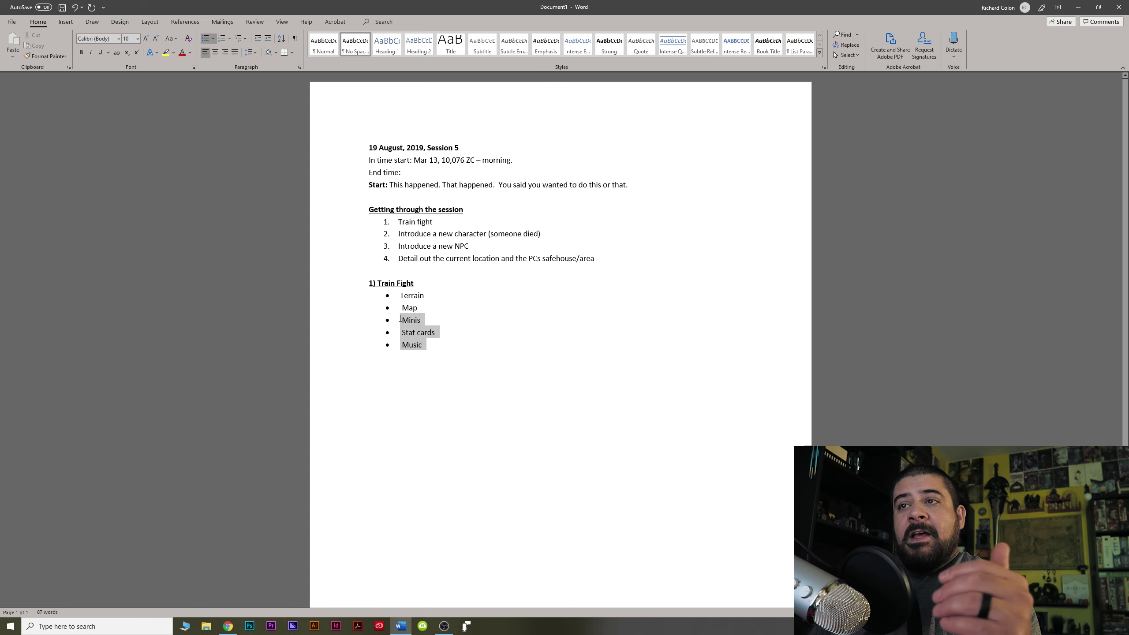
left_click(460, 333)
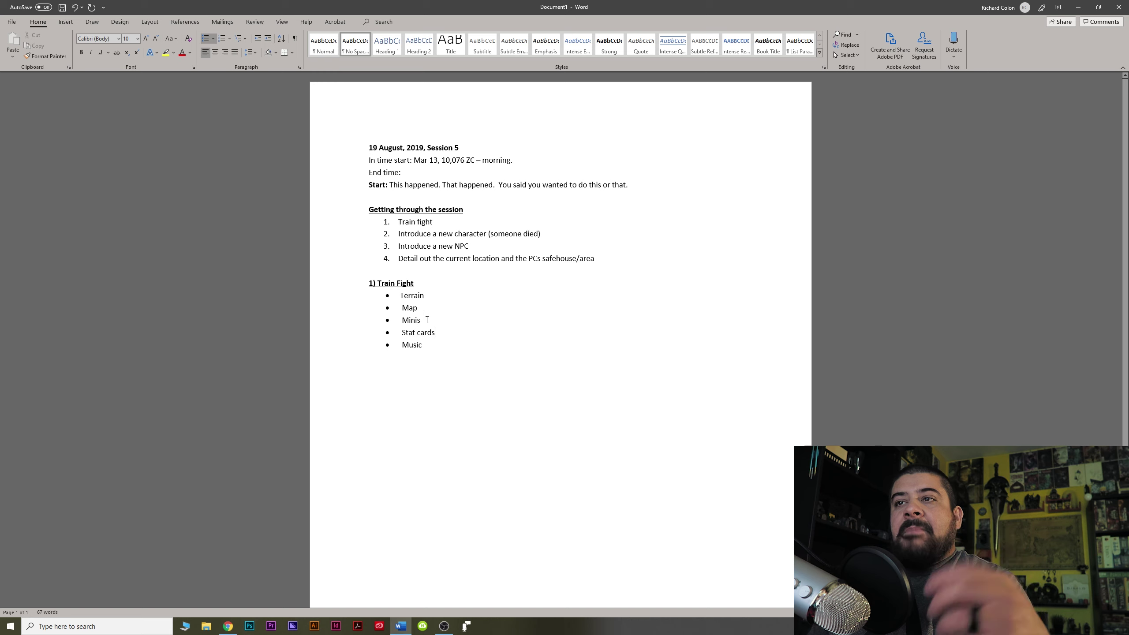
left_click(228, 626)
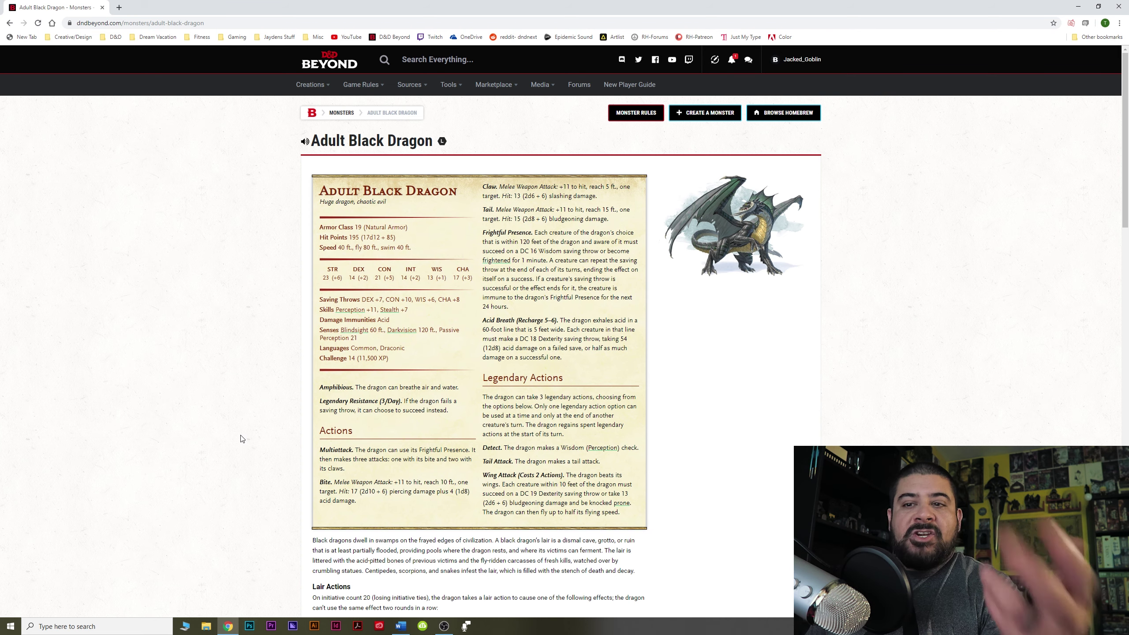
left_click(403, 626)
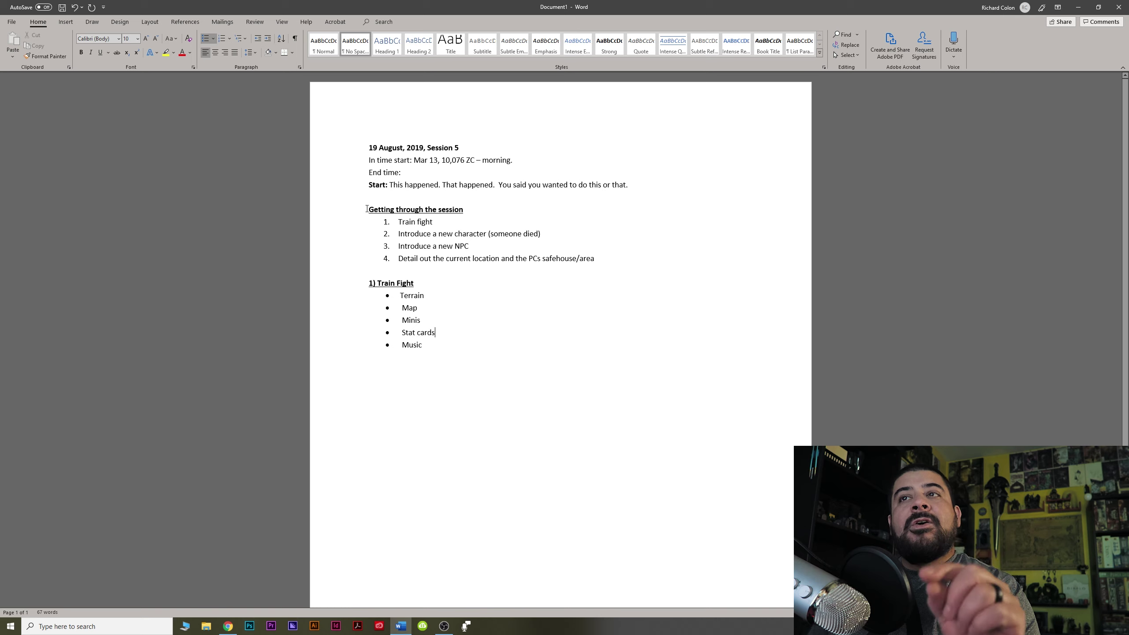
left_click_drag(399, 221, 598, 264)
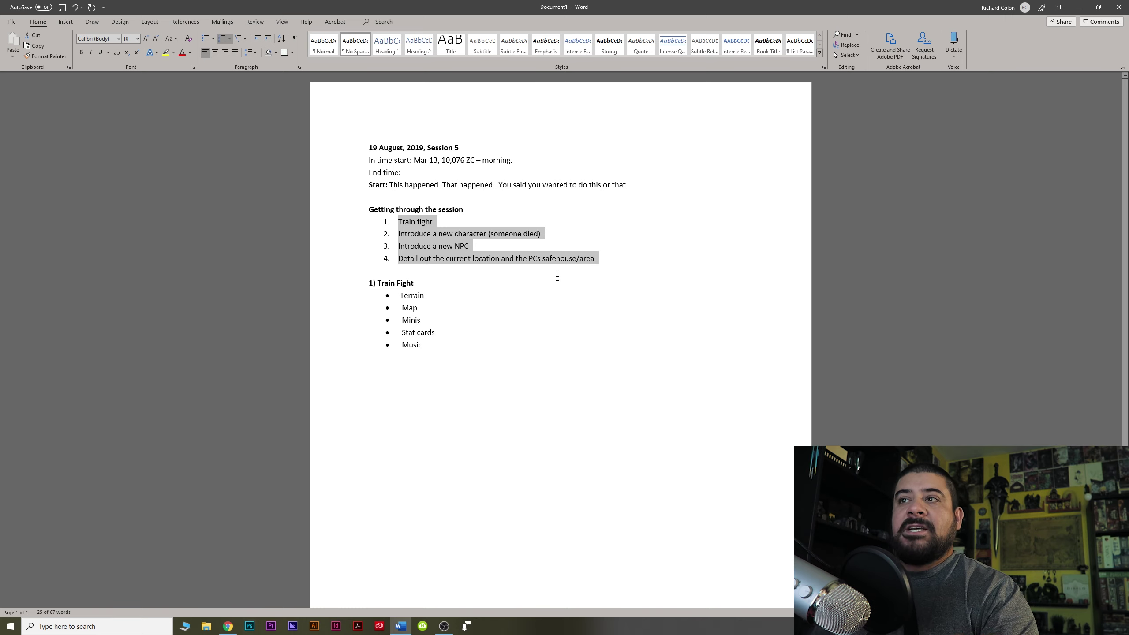
left_click(436, 259)
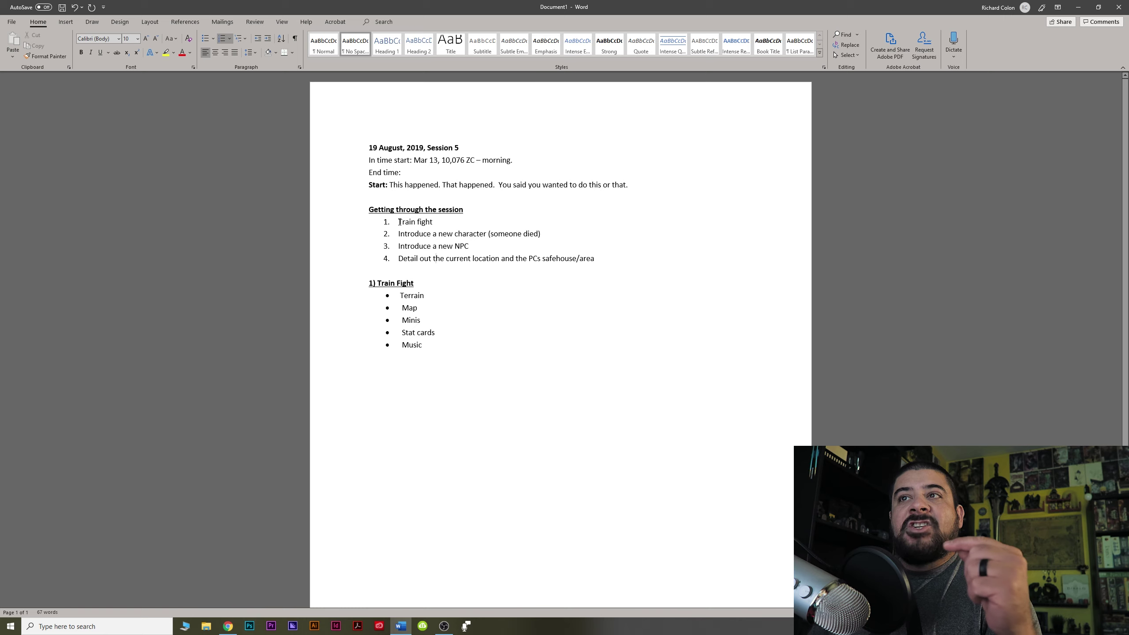
left_click_drag(400, 222, 434, 222)
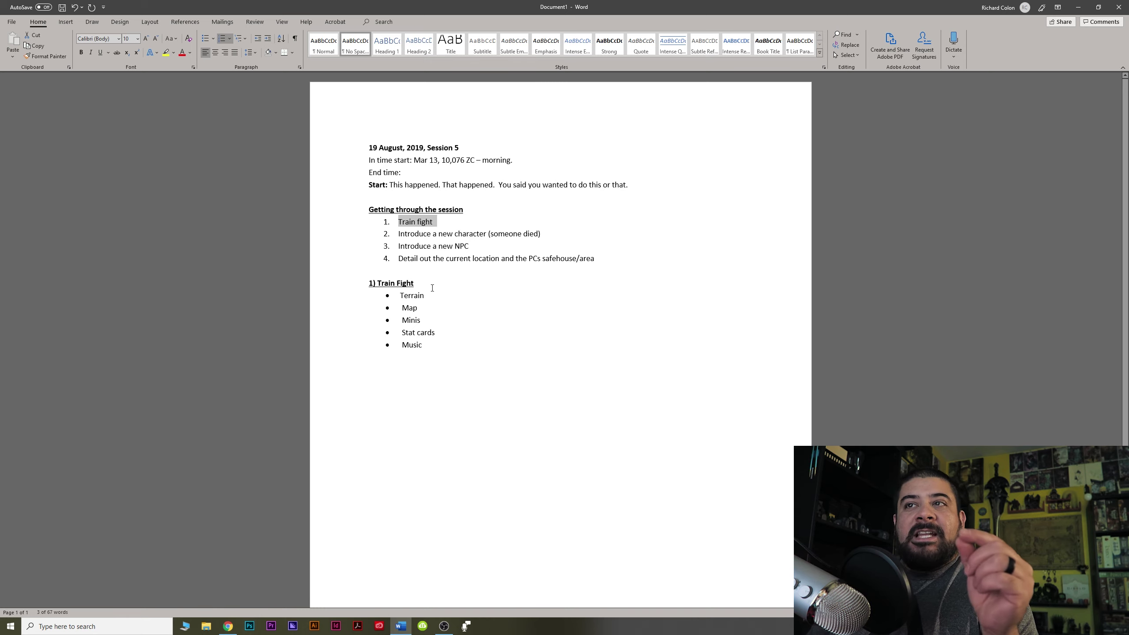
double_click(438, 293)
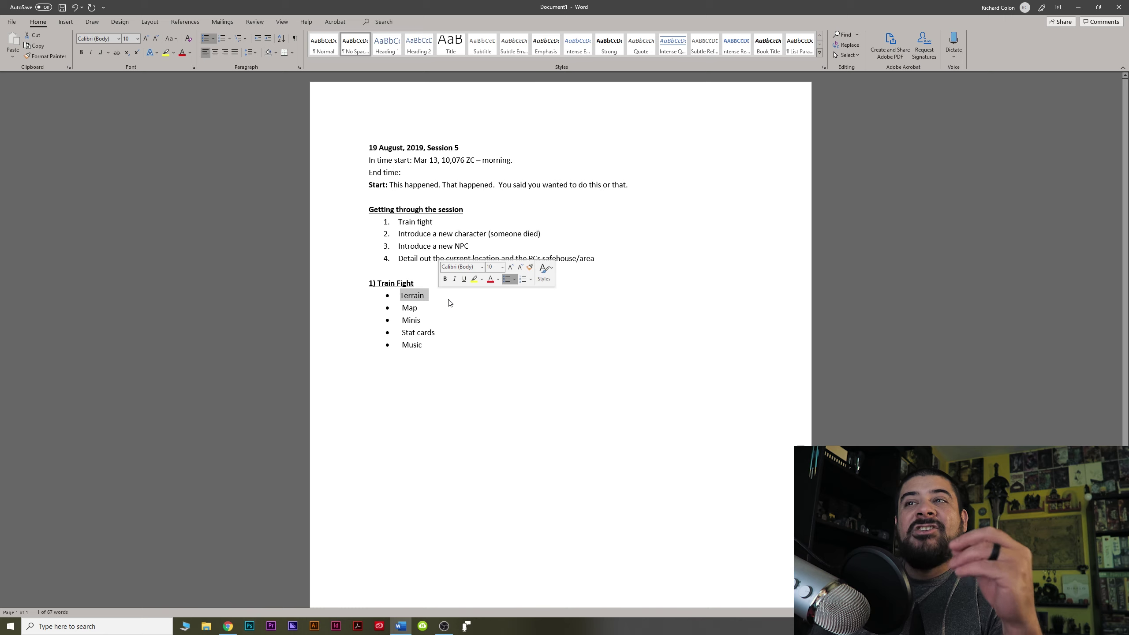
left_click(446, 300)
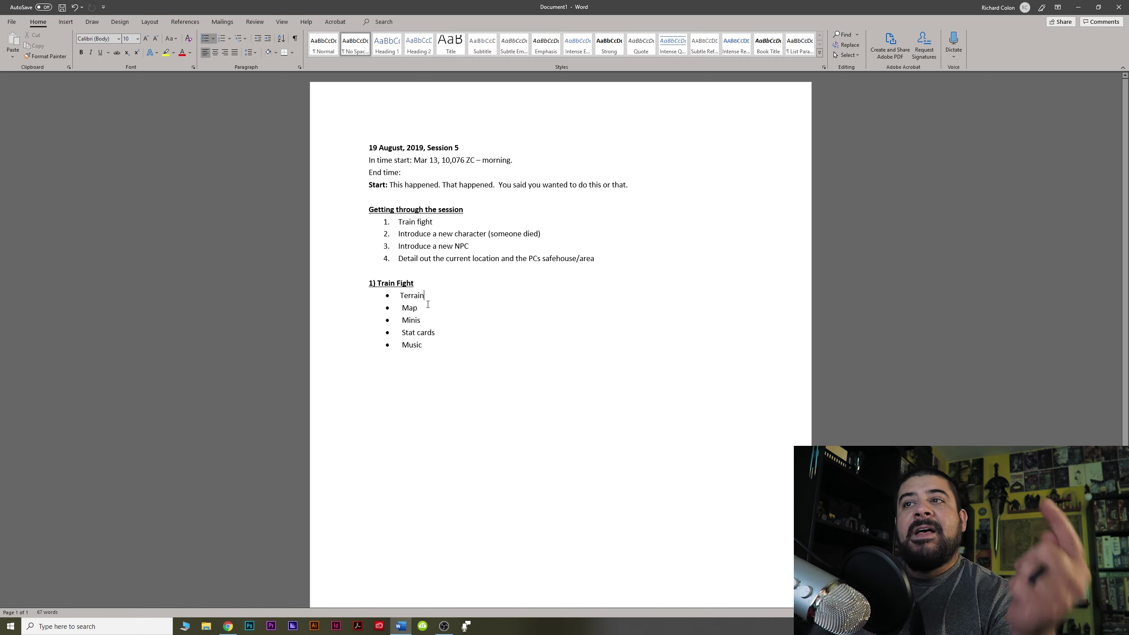
left_click(425, 308)
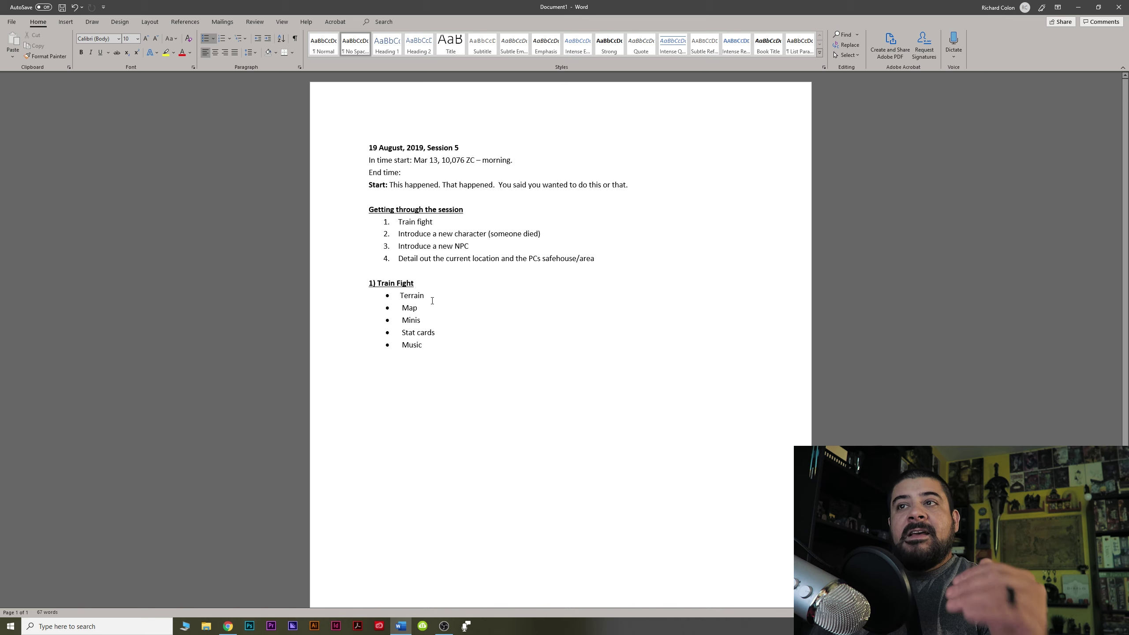
left_click_drag(399, 295, 448, 348)
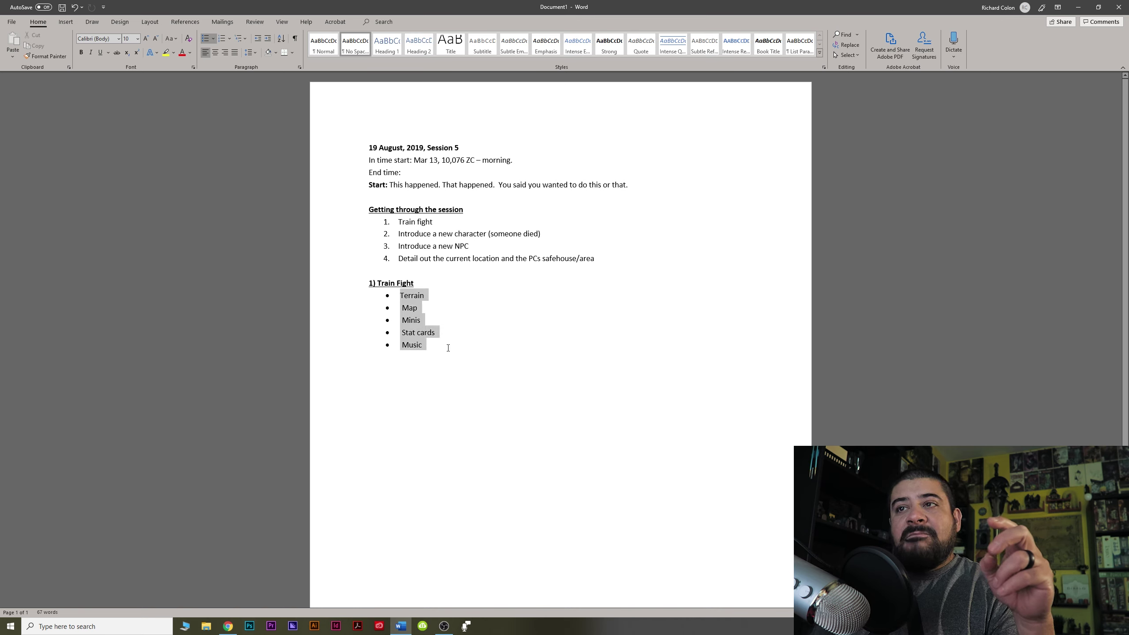
Add a bold, underlined '2) Introduce new PC' heading followed by three bulleted 'blah' placeholders
left_click(449, 346)
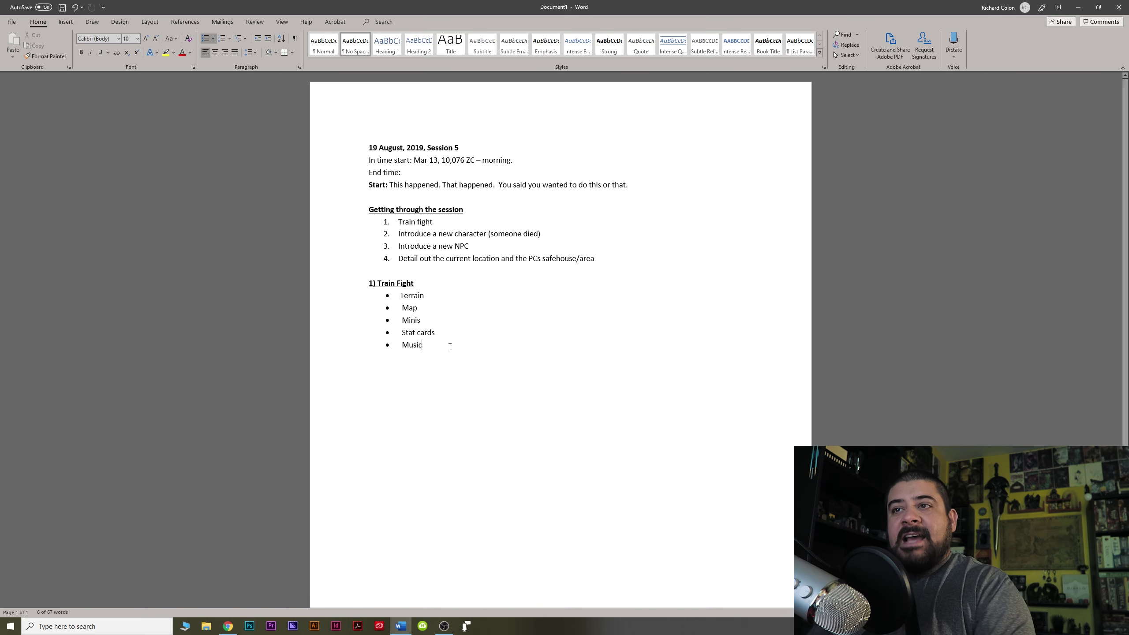
key("Return")
key("Return")
type("2) Introduce new PC")
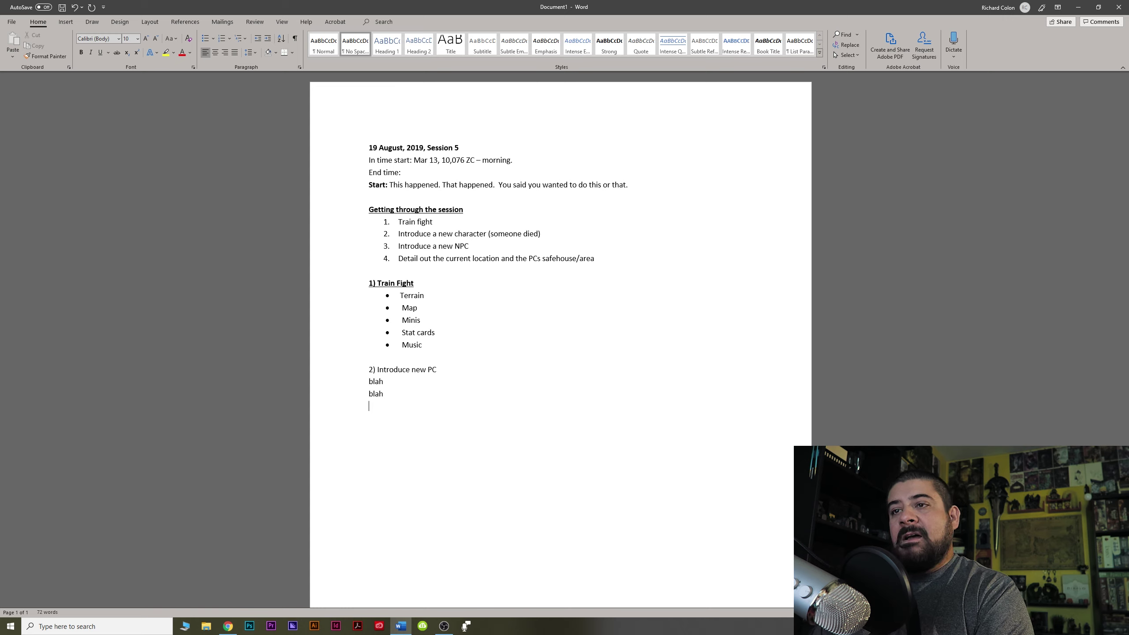
left_click_drag(415, 410, 350, 377)
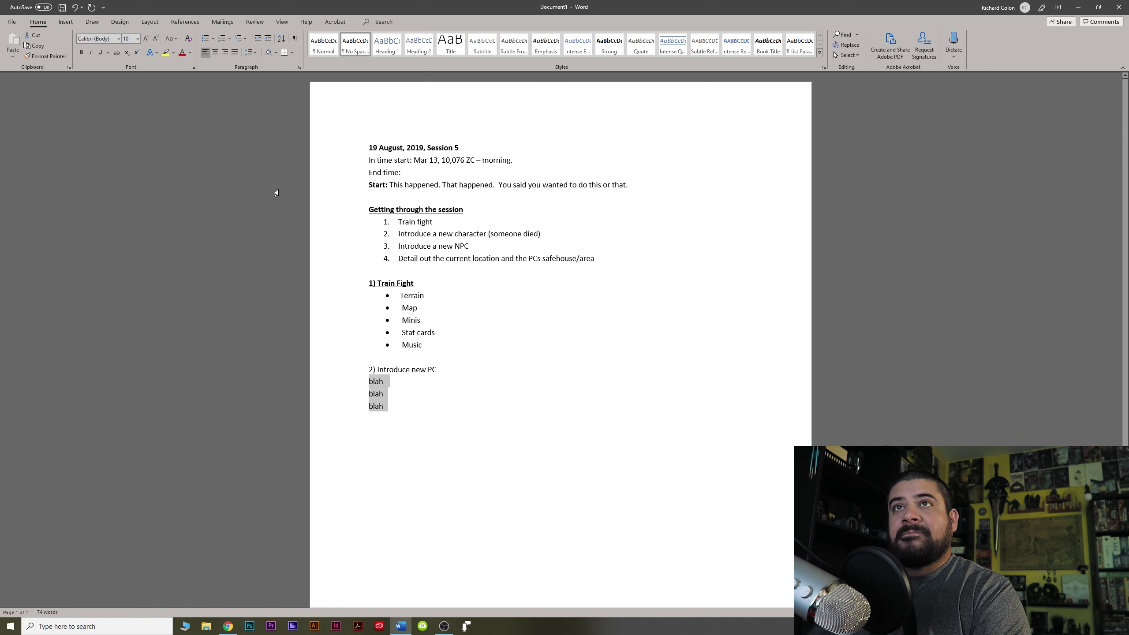
left_click(205, 38)
left_click(449, 388)
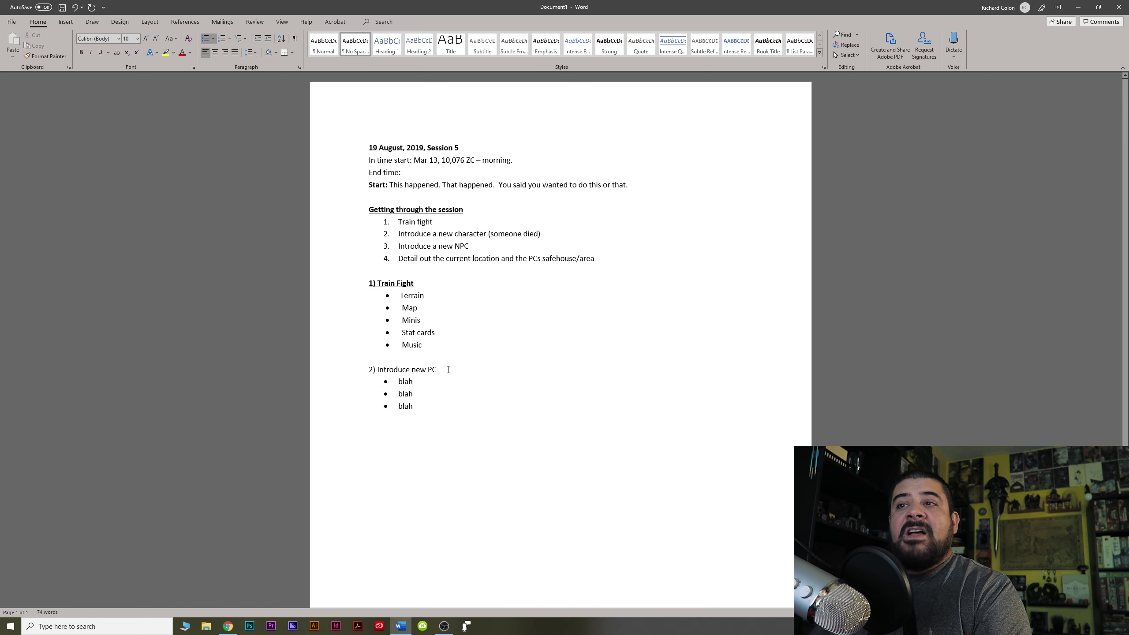
left_click(329, 371)
key("ctrl+b")
key("ctrl+u")
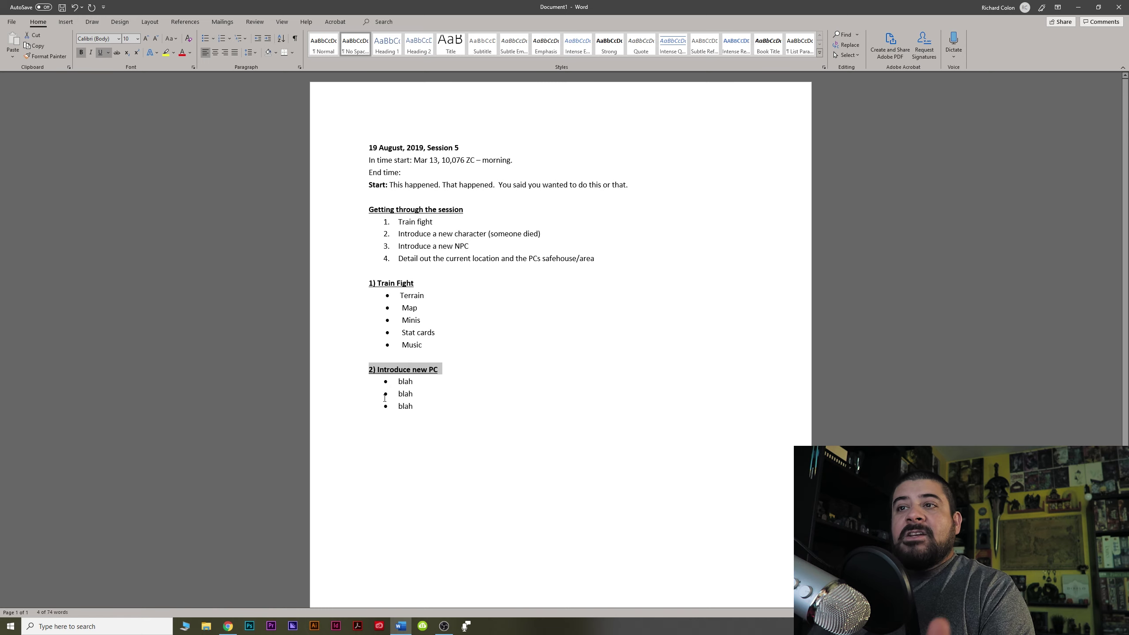
left_click(462, 433)
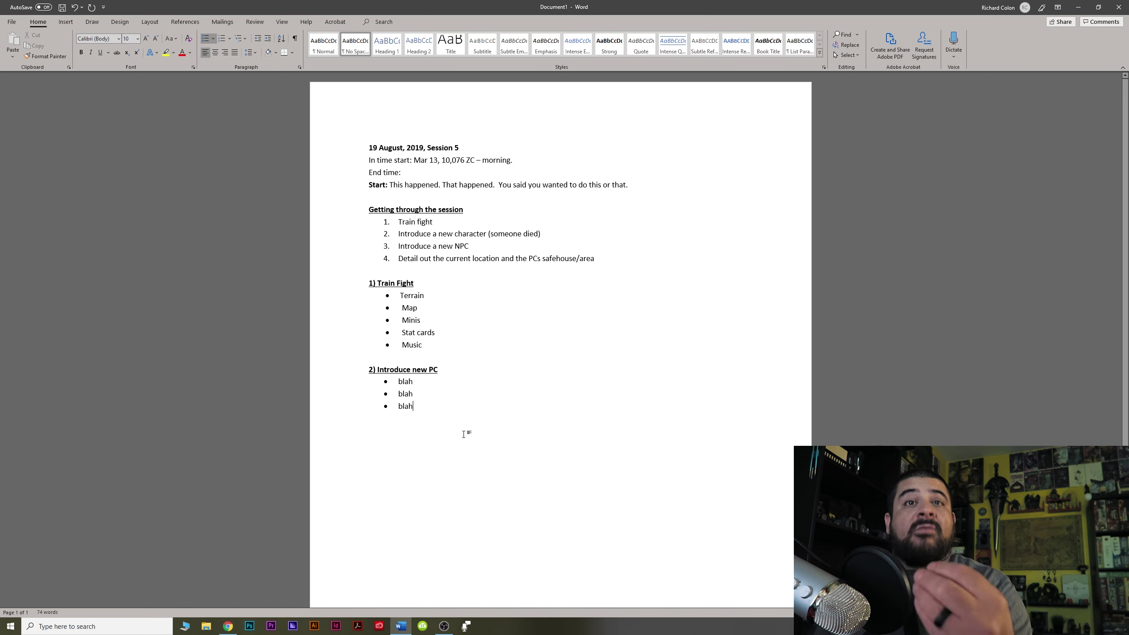
left_click(430, 298)
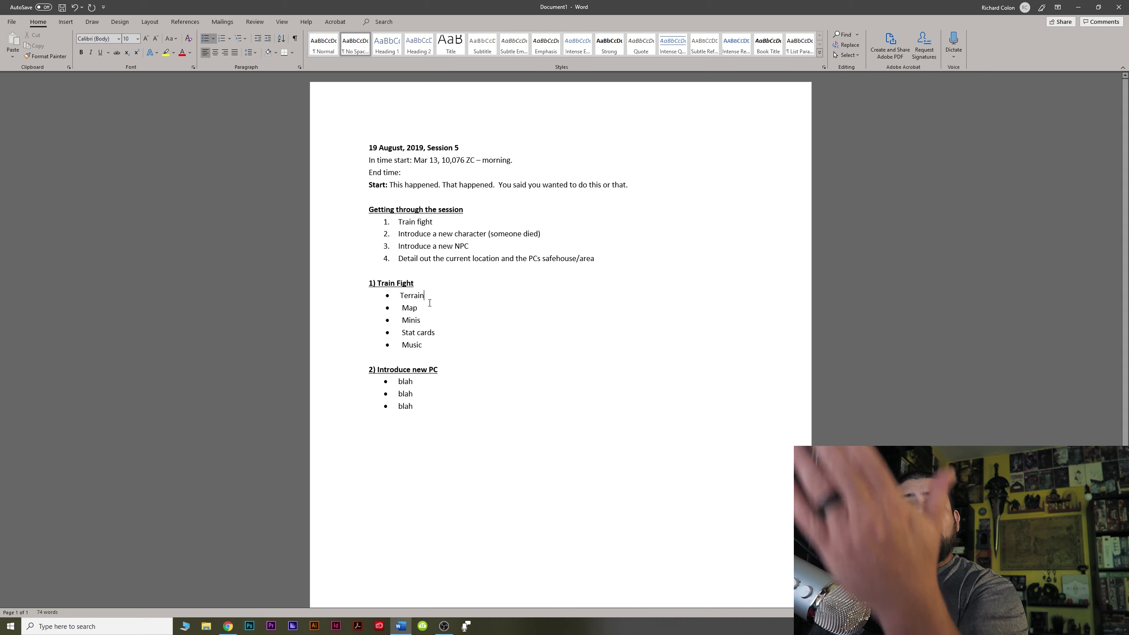
Search '2 min tabletop' and open the Ruined Keep Battle Map article on 2minutetabletop.com
left_click(228, 627)
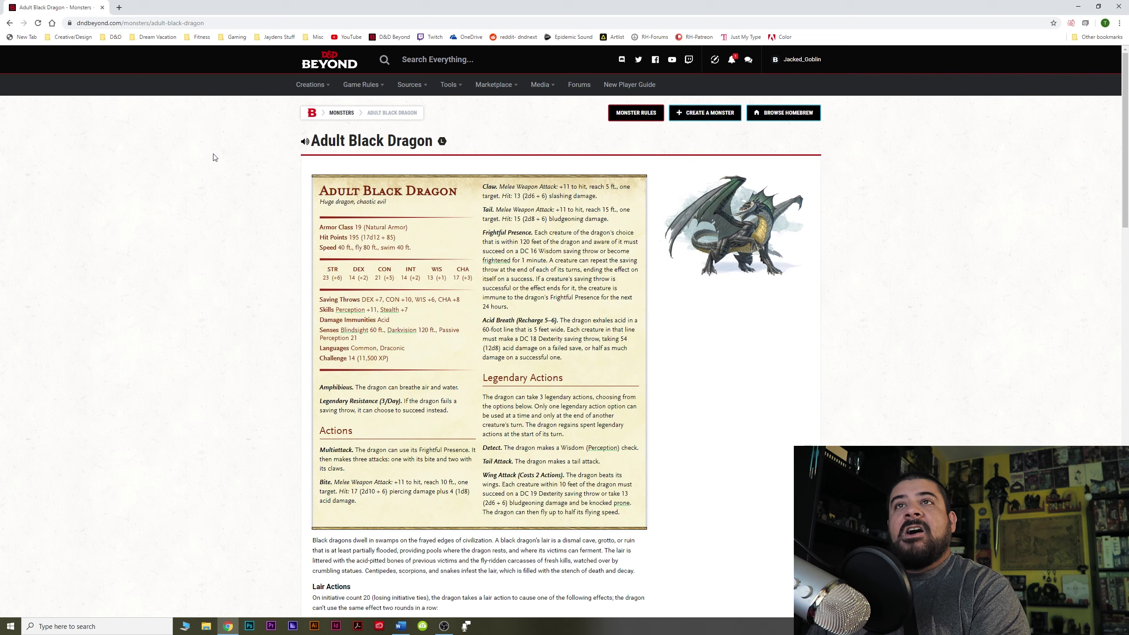
left_click(195, 23)
type("2 m")
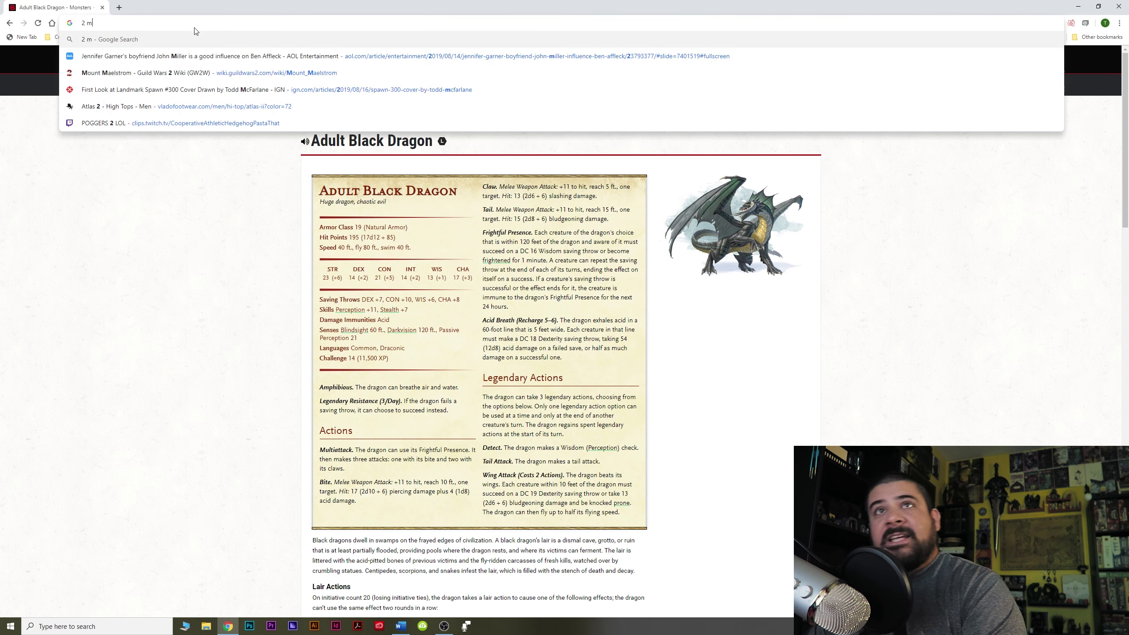
type("in tabletop")
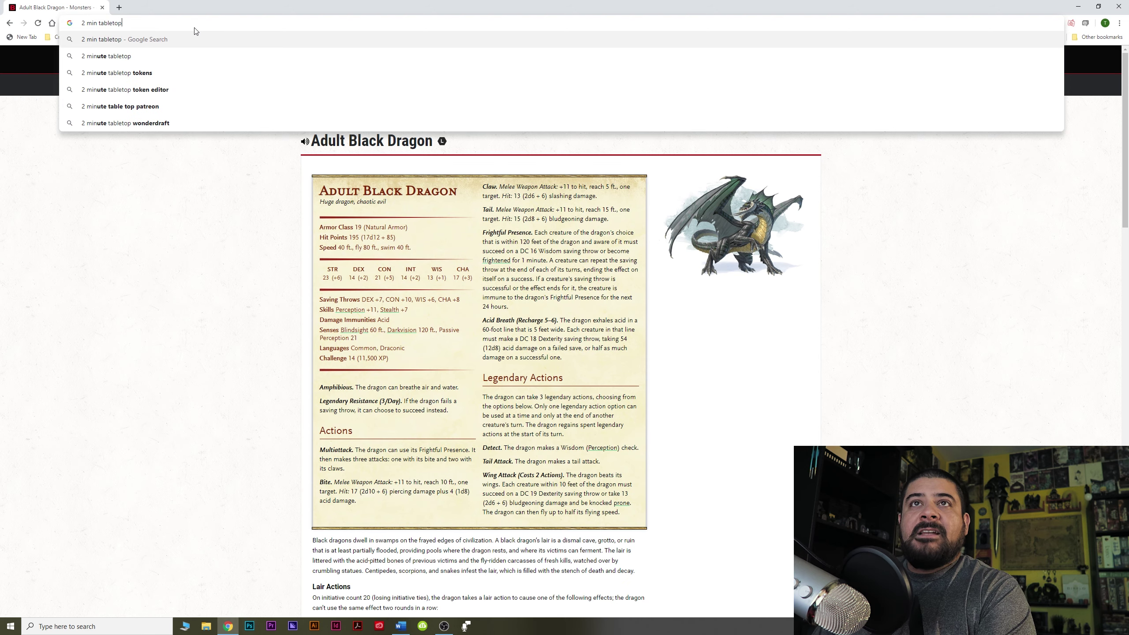
key("Return")
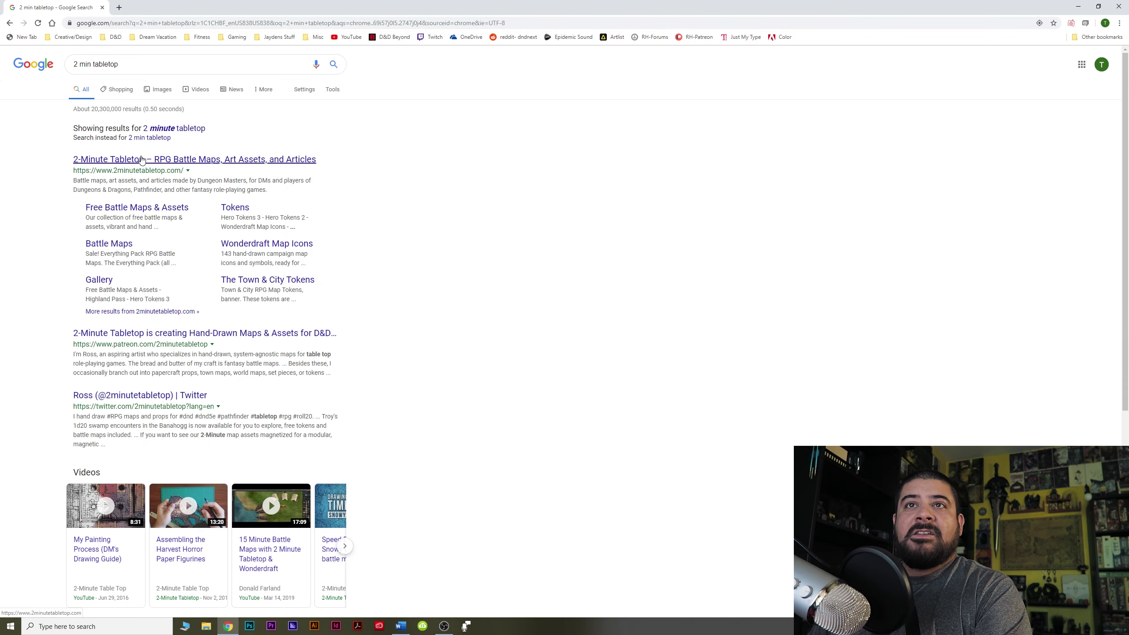
left_click(142, 161)
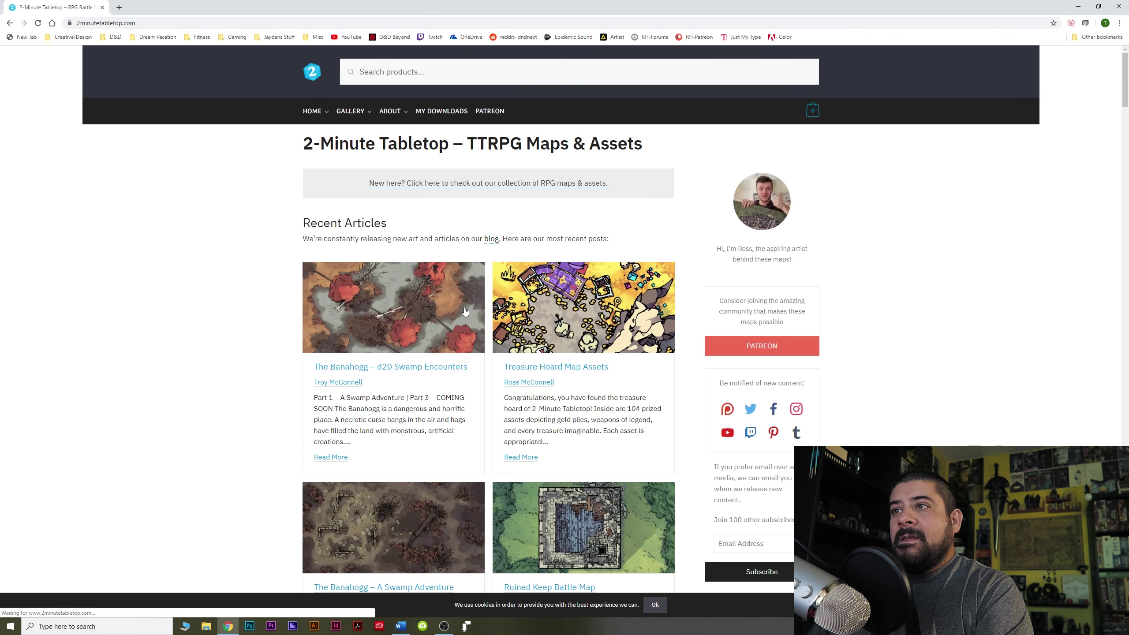
scroll(464, 311, "down", 5)
left_click(585, 319)
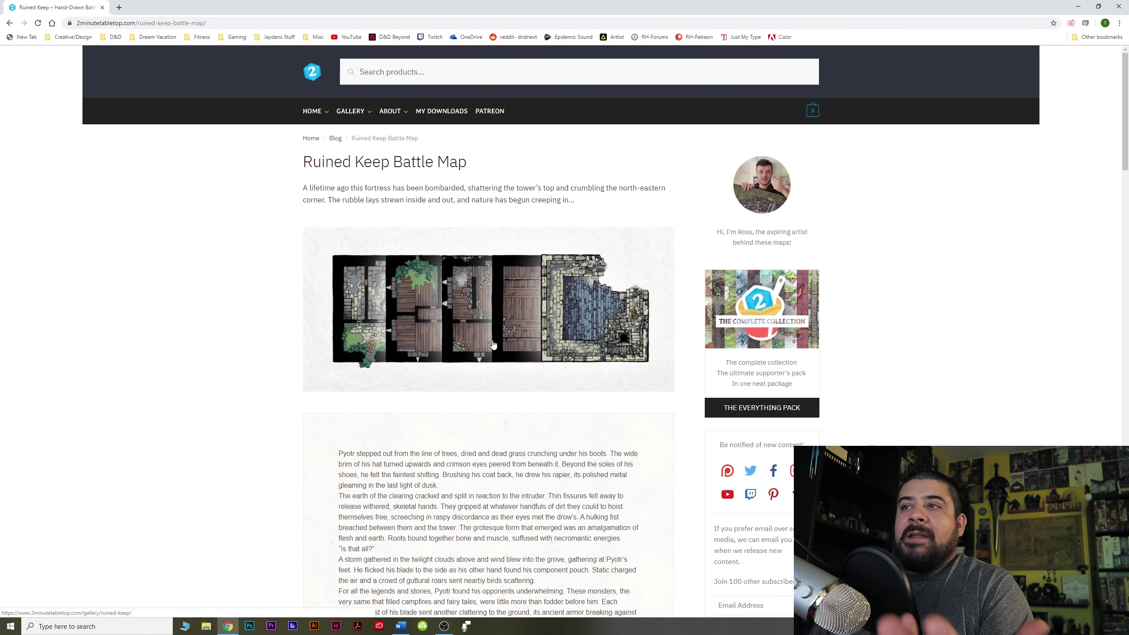
scroll(493, 335, "down", 1)
scroll(493, 335, "down", 15)
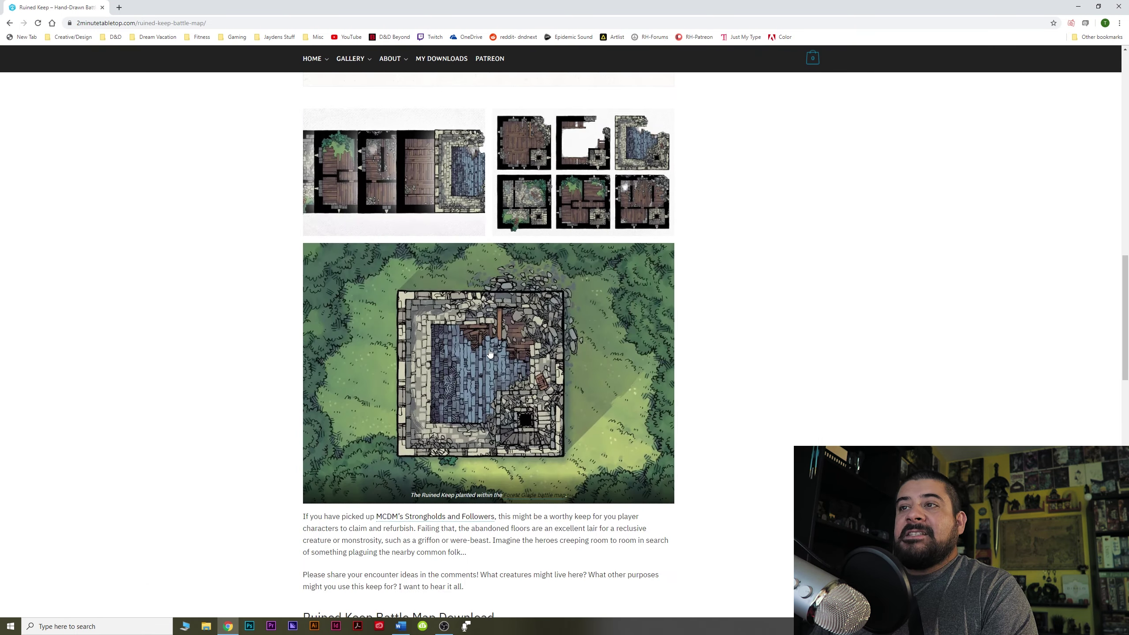
left_click(490, 353)
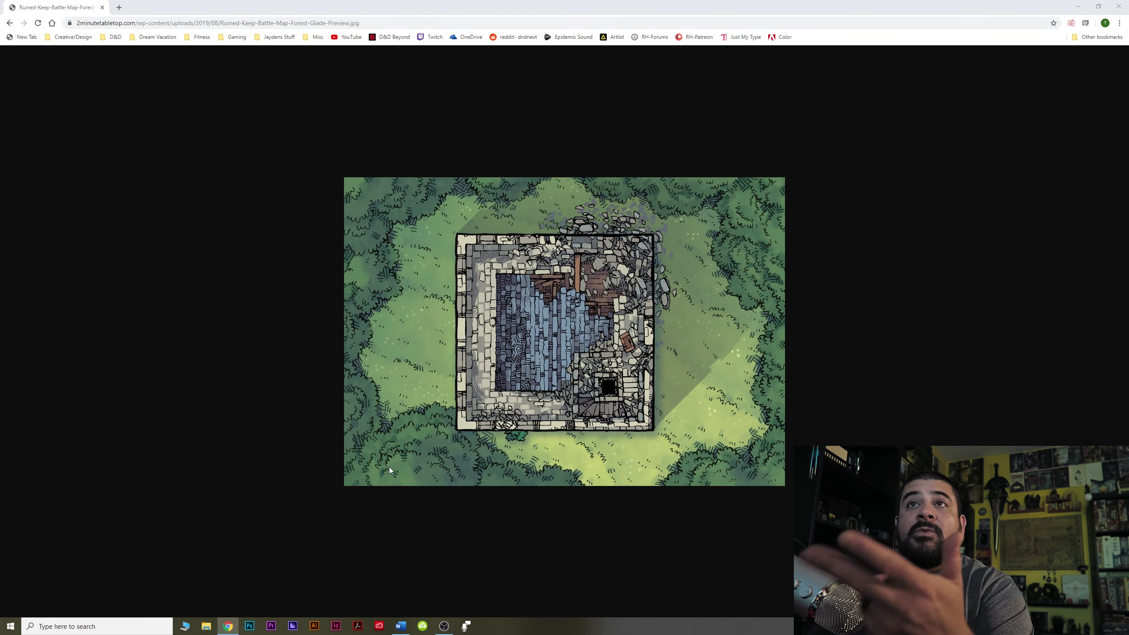
Paste the captured screenshot into a new blank Photoshop document
left_click(247, 624)
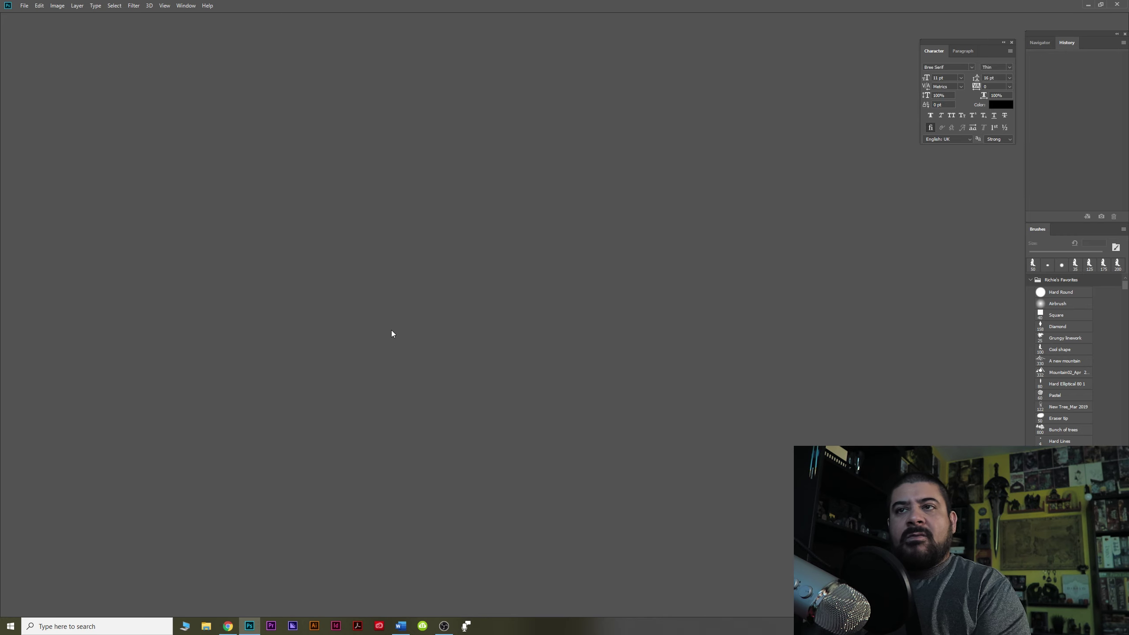
key("ctrl+n")
key("Return")
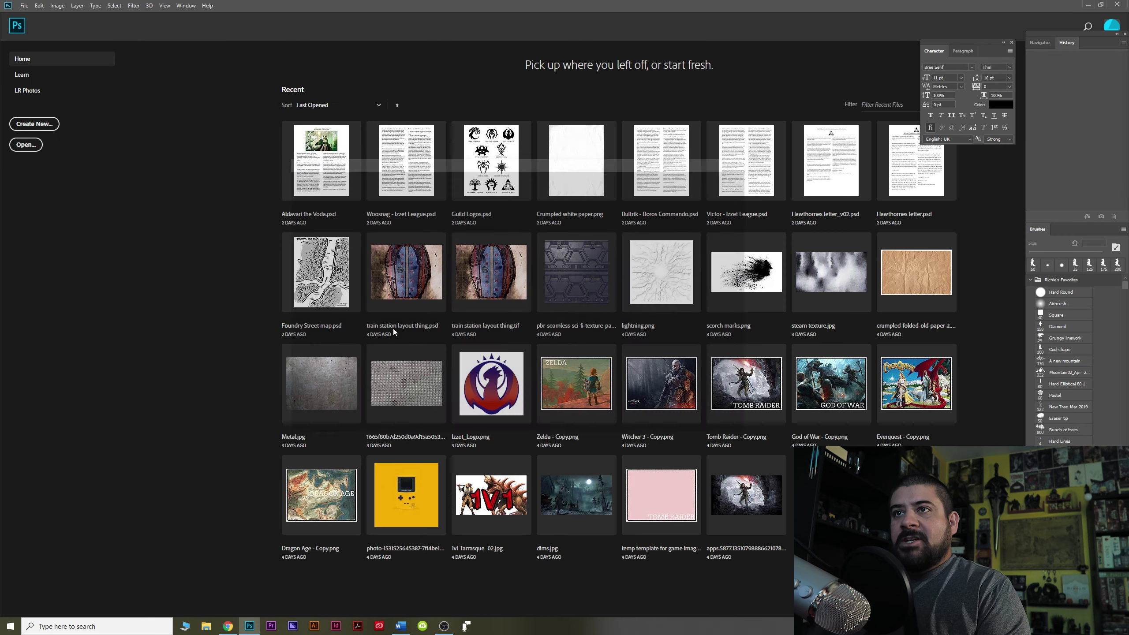
key("ctrl+v")
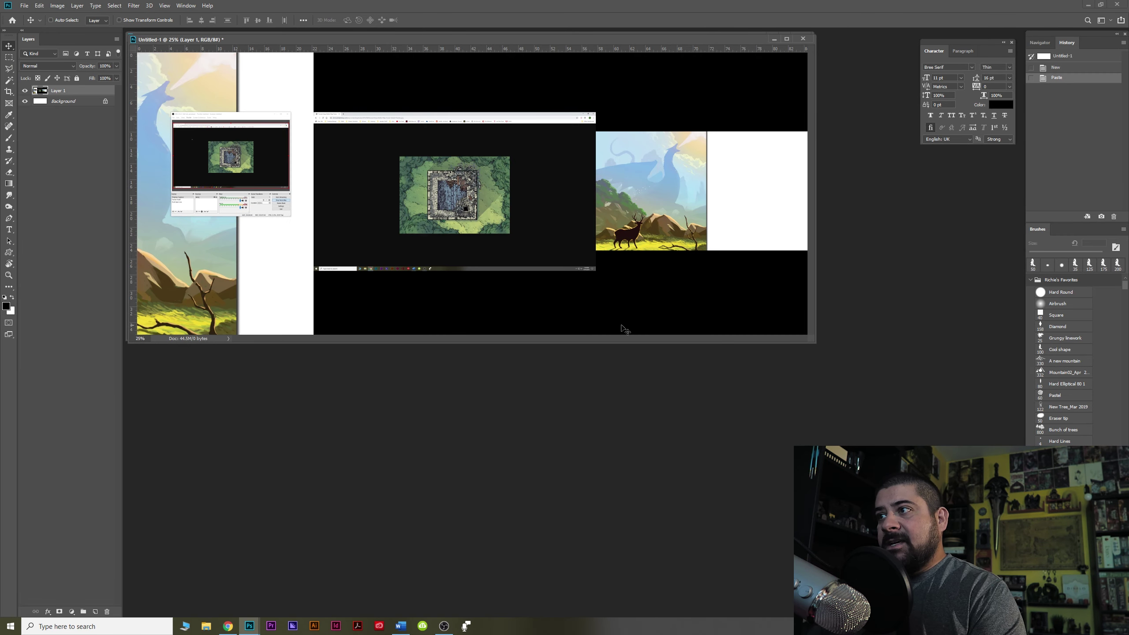
left_click_drag(815, 342, 930, 445)
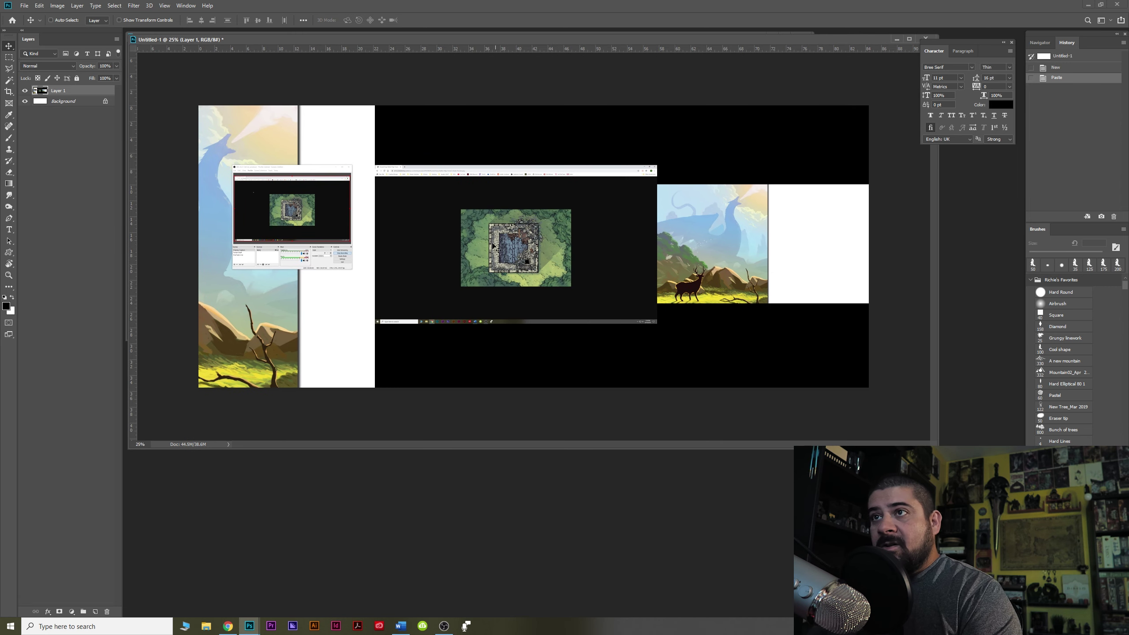
Cut the battle map onto its own layer, delete the screenshot layer, and zoom to 100%
key("m")
left_click_drag(460, 208, 572, 287)
key("ctrl+x")
key("ctrl+v")
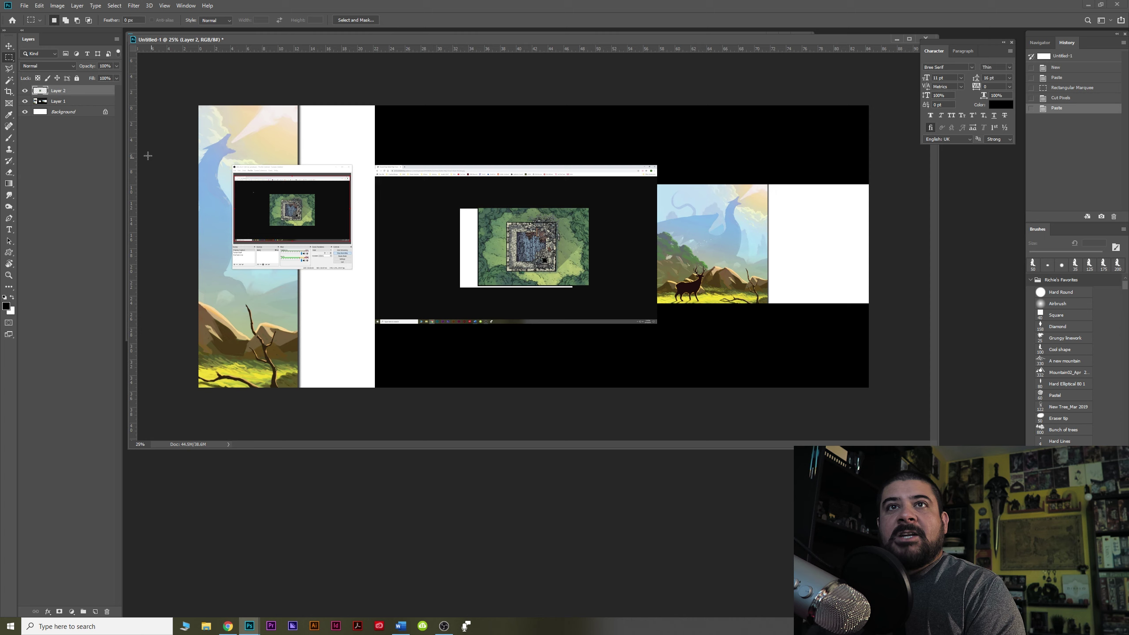
left_click_drag(60, 106, 107, 612)
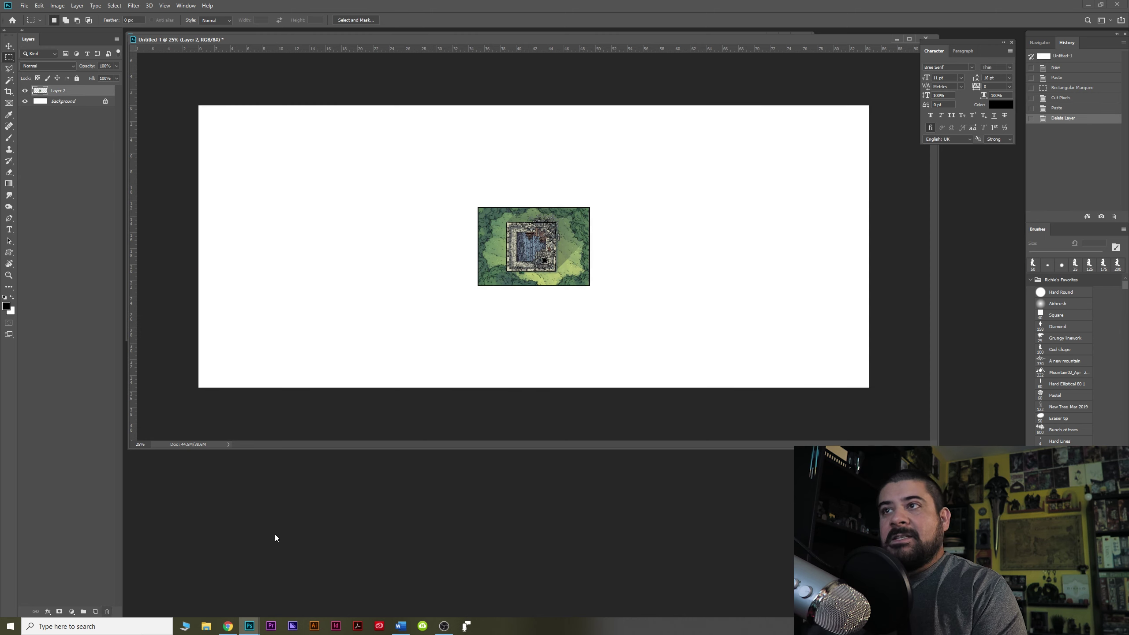
key("ctrl+1")
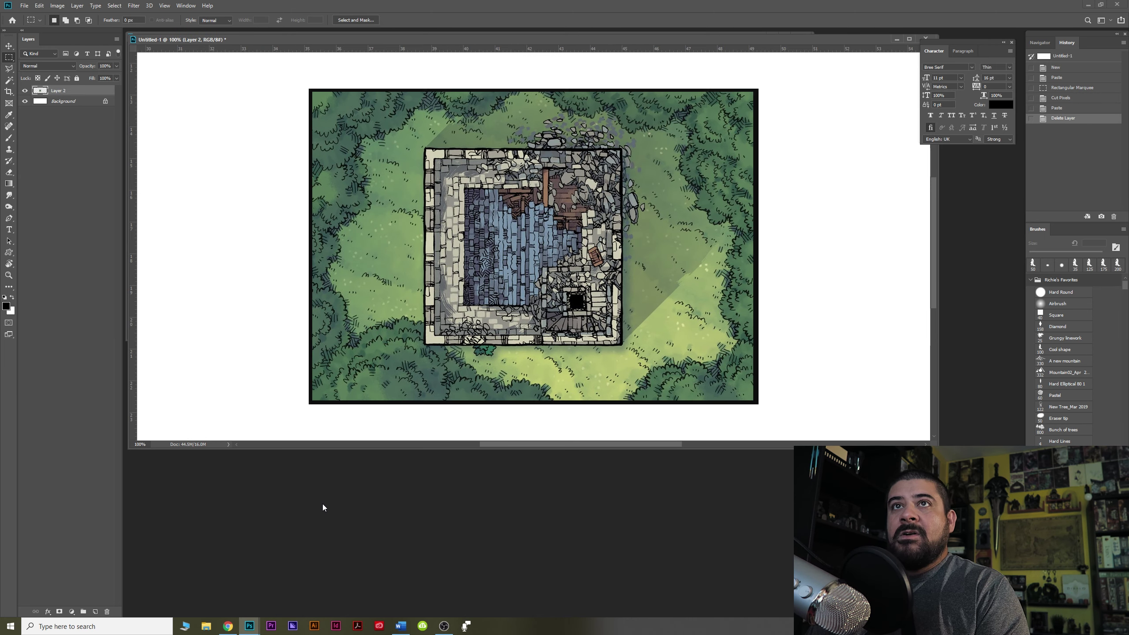
Brush thin black vertical lines down the map on a new layer above it
key("F2")
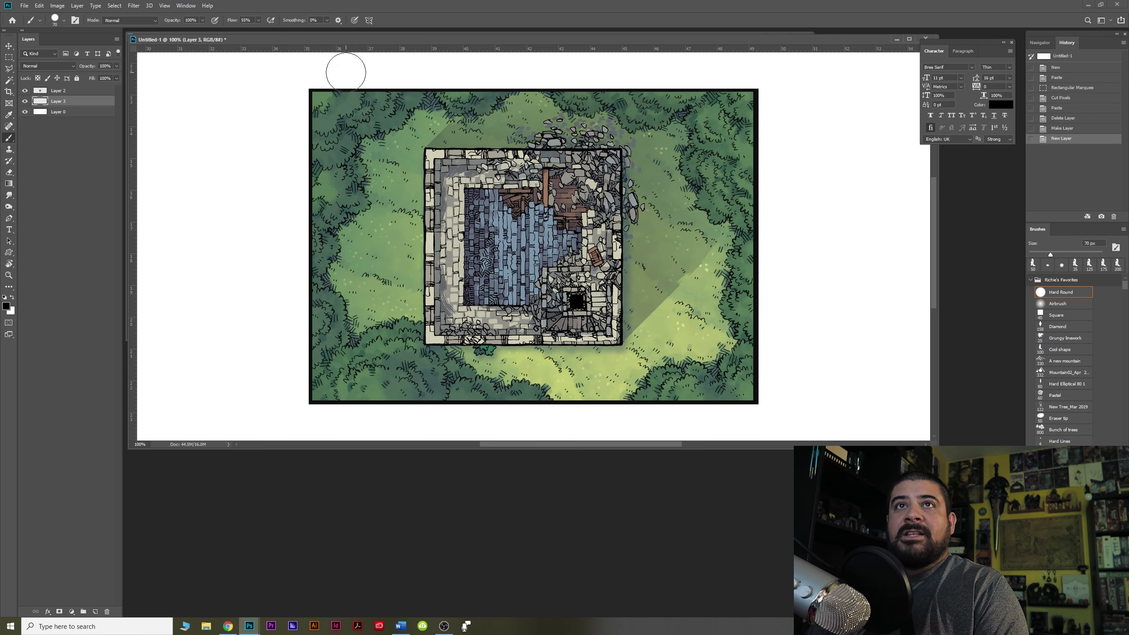
left_click_drag(346, 72, 346, 440)
left_click_drag(51, 101, 52, 88)
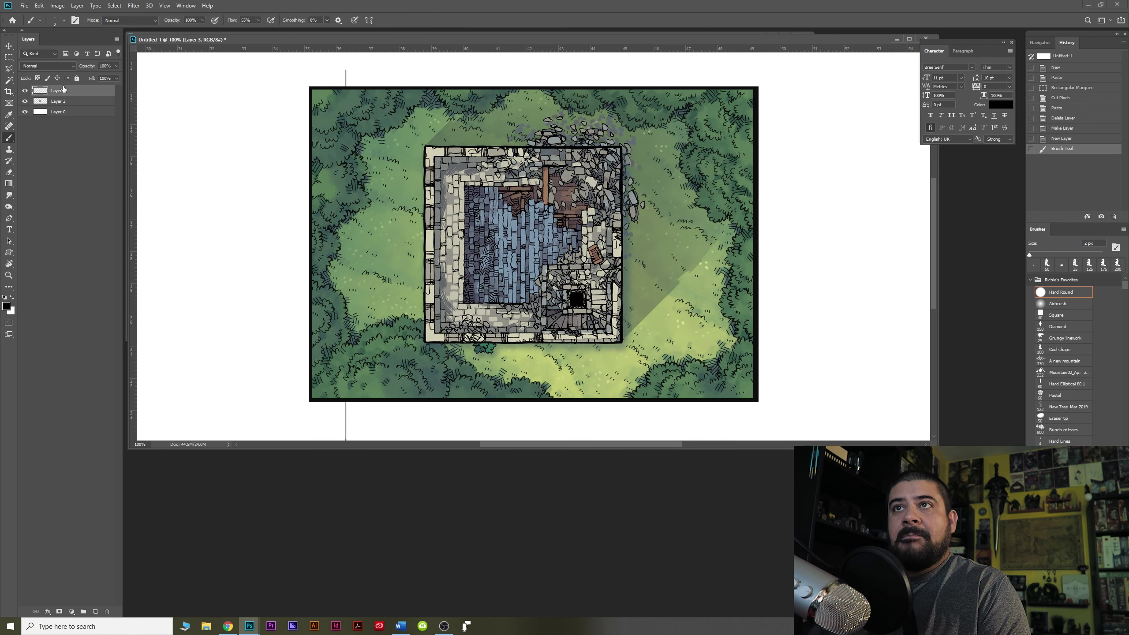
left_click_drag(390, 140, 391, 405)
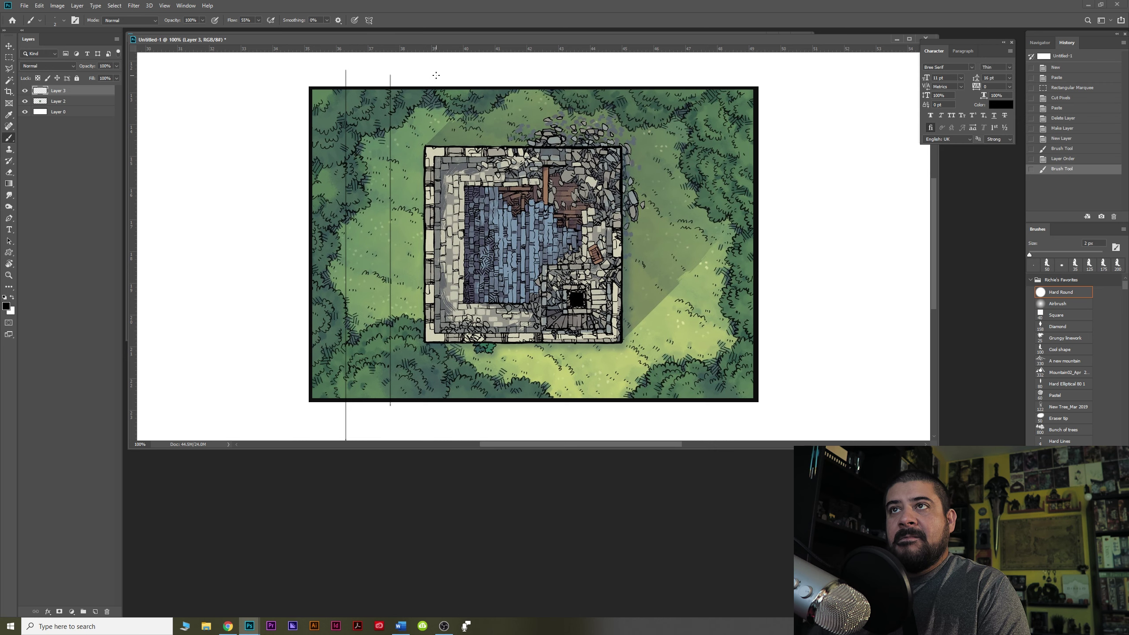
left_click_drag(435, 75, 435, 439)
left_click_drag(474, 75, 474, 381)
left_click_drag(520, 75, 519, 450)
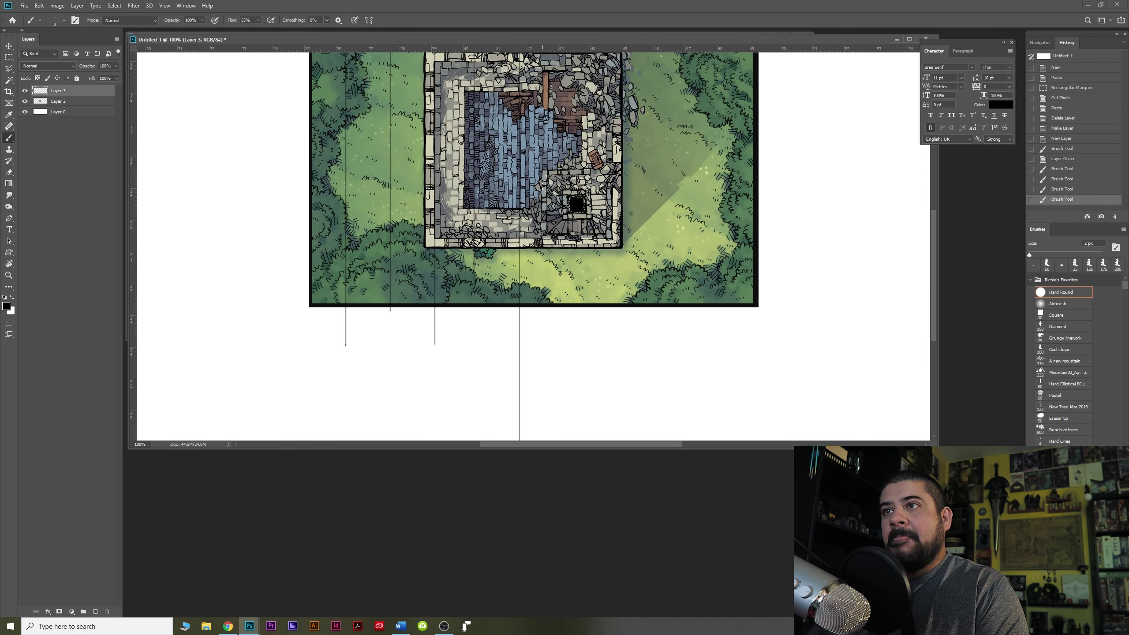
scroll(541, 232, "up", 5)
left_click_drag(559, 226, 559, 442)
key("ctrl+z")
mouse_move(578, 298)
left_mouse_down()
mouse_move(573, 221)
mouse_move(574, 345)
mouse_move(573, 332)
left_mouse_up()
key("ctrl+r")
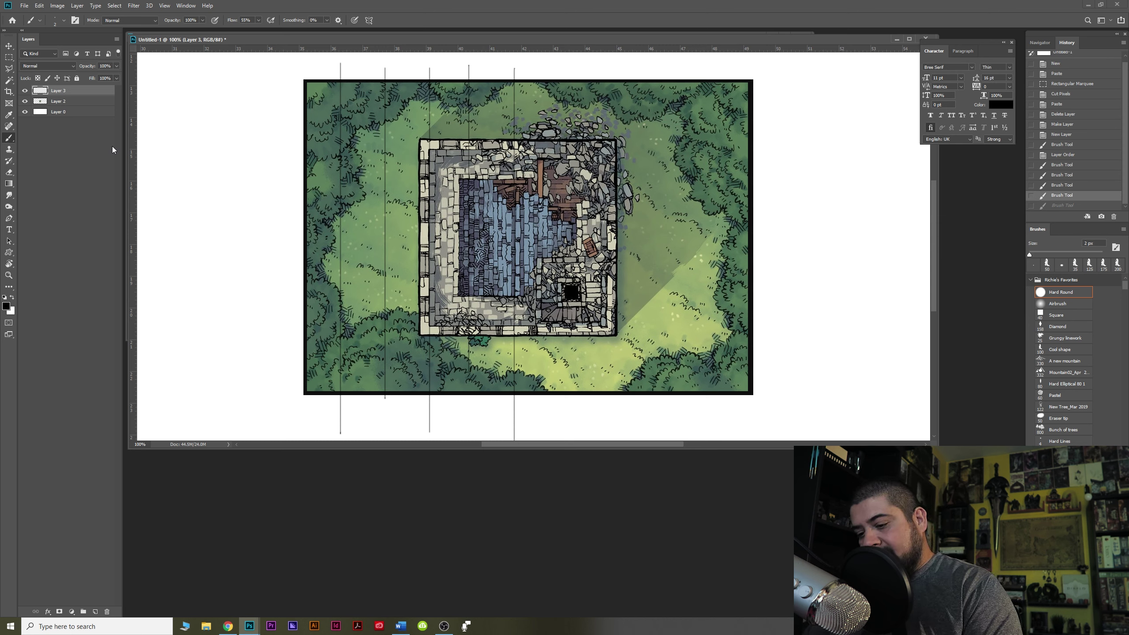
Duplicate the line layer, rotate it 90° clockwise, and move it over the map as horizontals
key("ctrl+j")
left_click(39, 5)
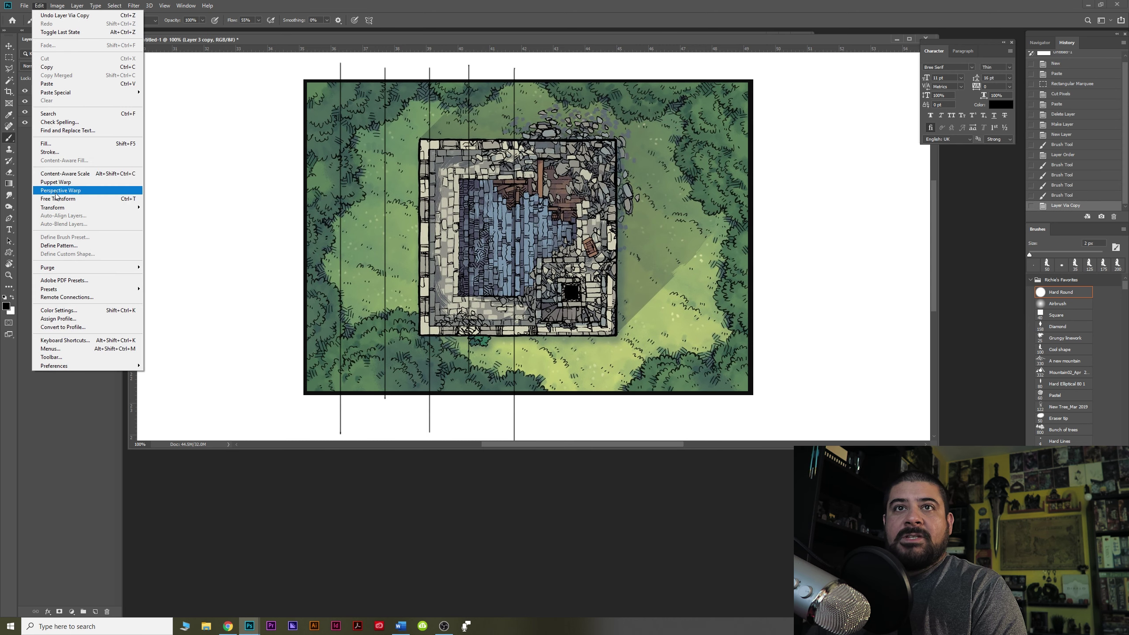
mouse_move(58, 208)
left_click(174, 284)
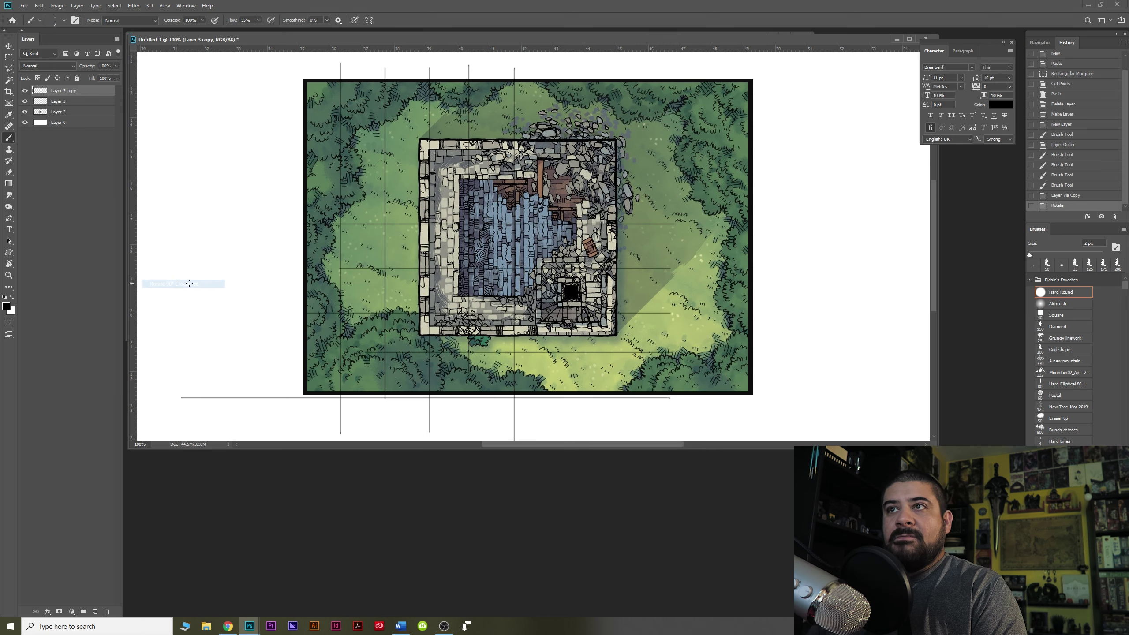
key("v")
left_click_drag(549, 311, 515, 167)
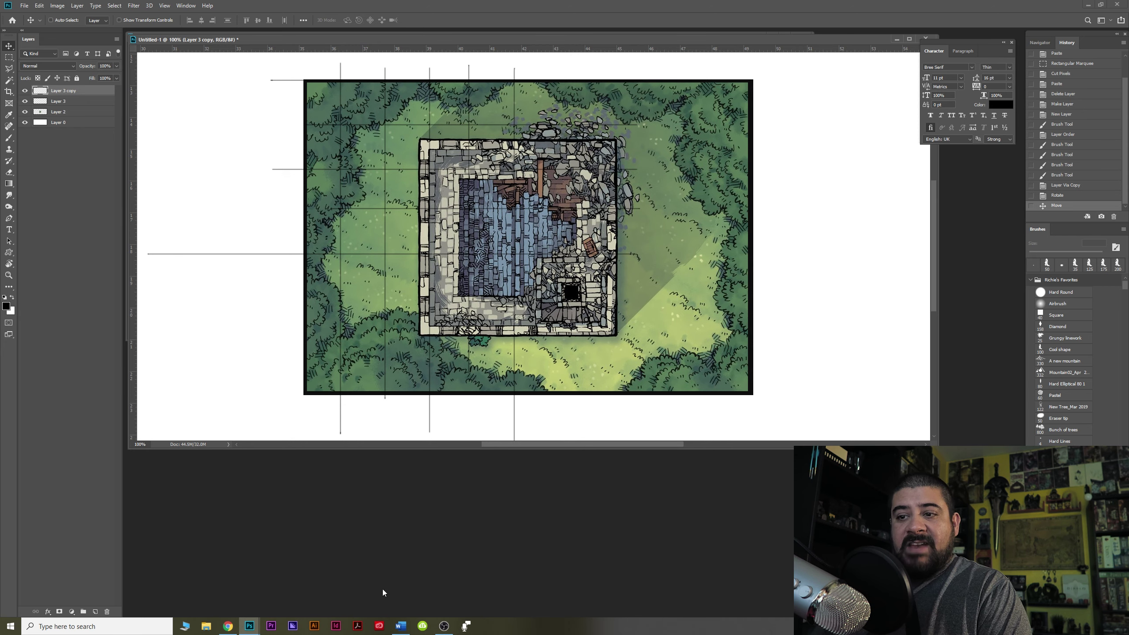
Switch back to the Word session notes document
left_click(400, 627)
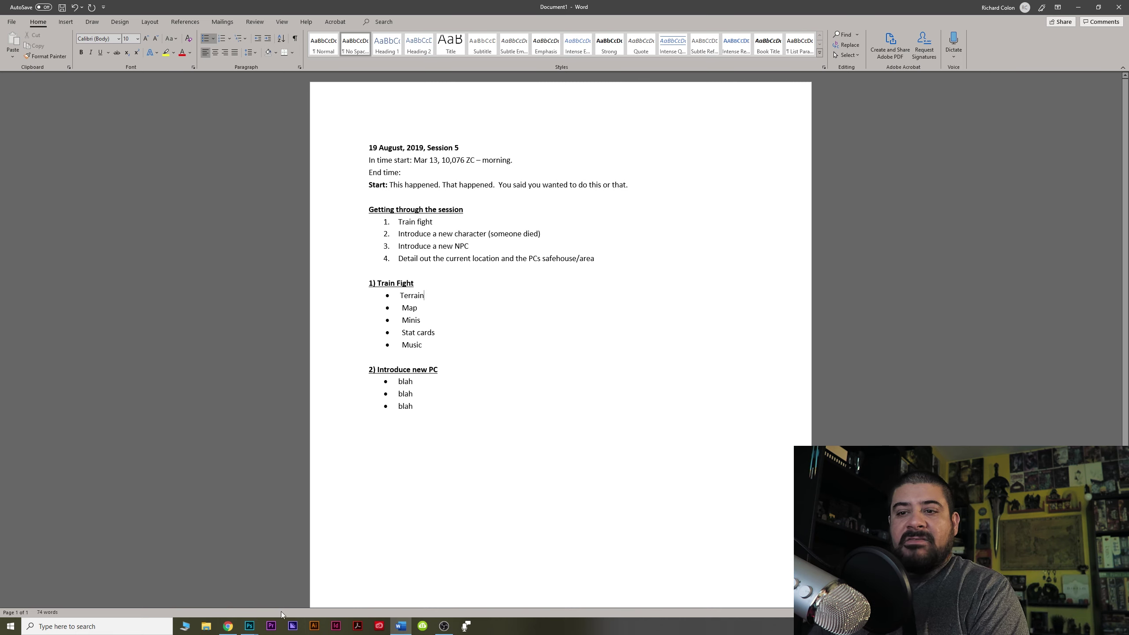
Open the D&D Beyond Monsters list in the browser
left_click(228, 626)
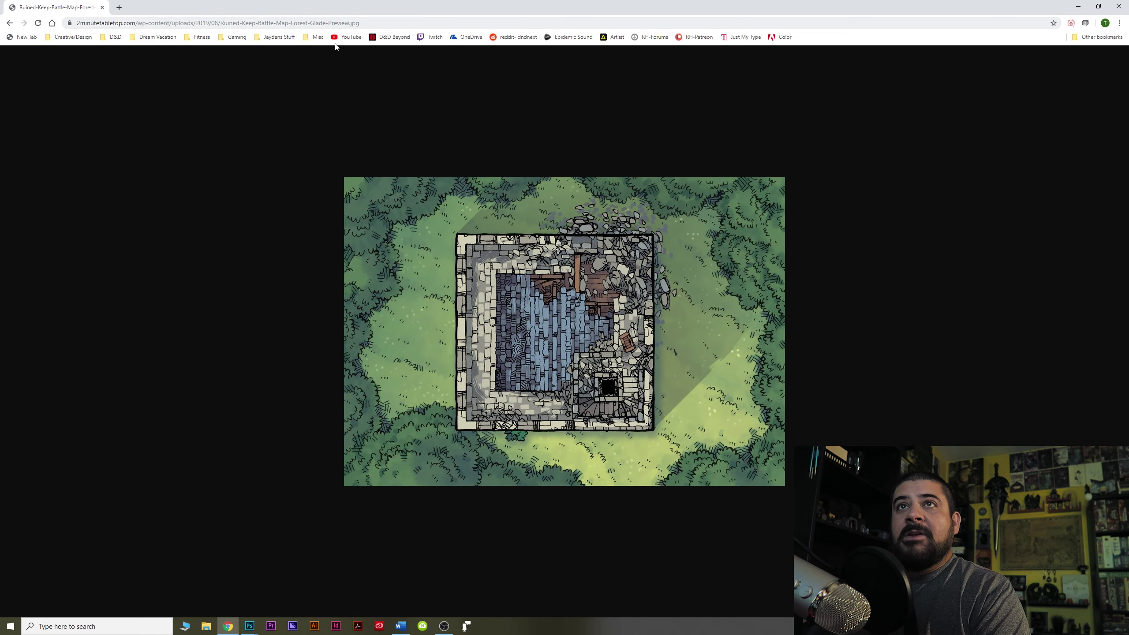
left_click(387, 38)
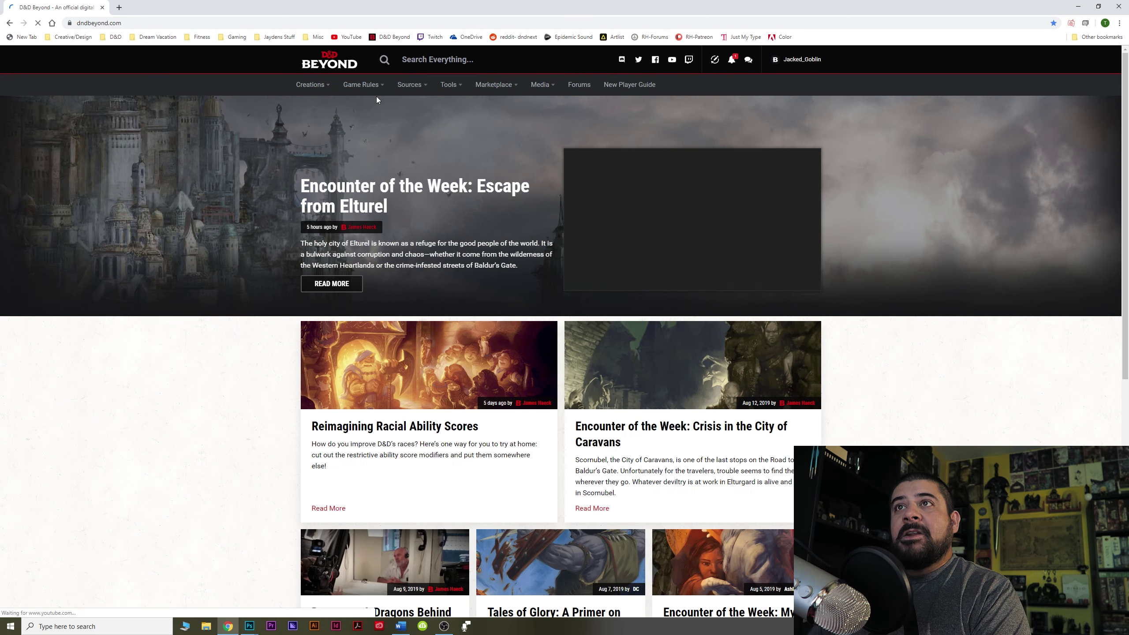
mouse_move(366, 88)
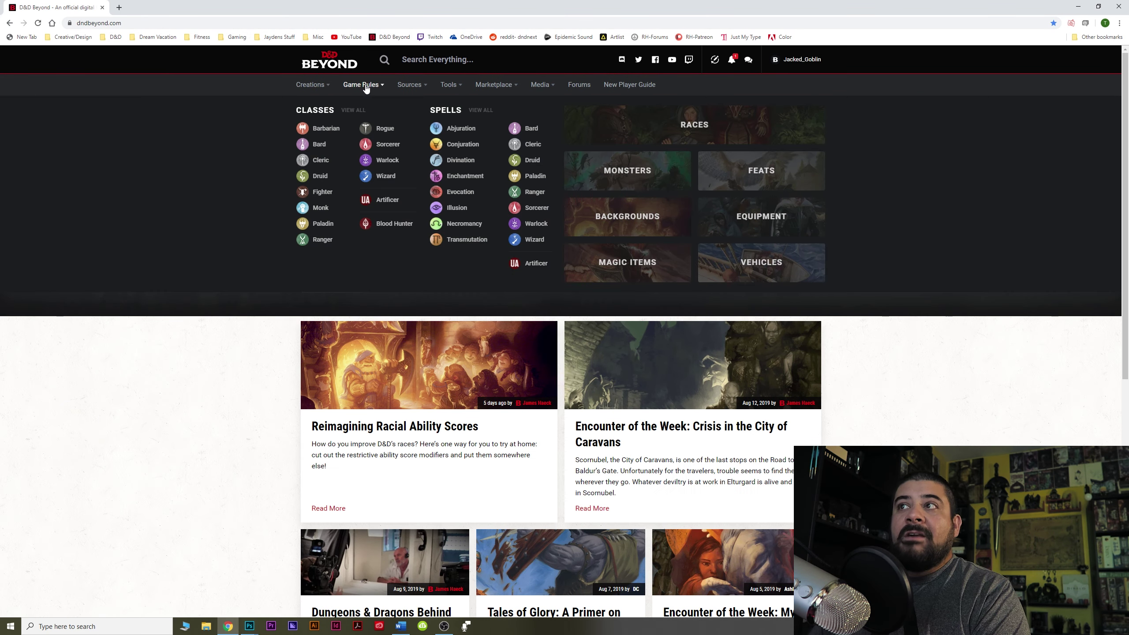
left_click(628, 171)
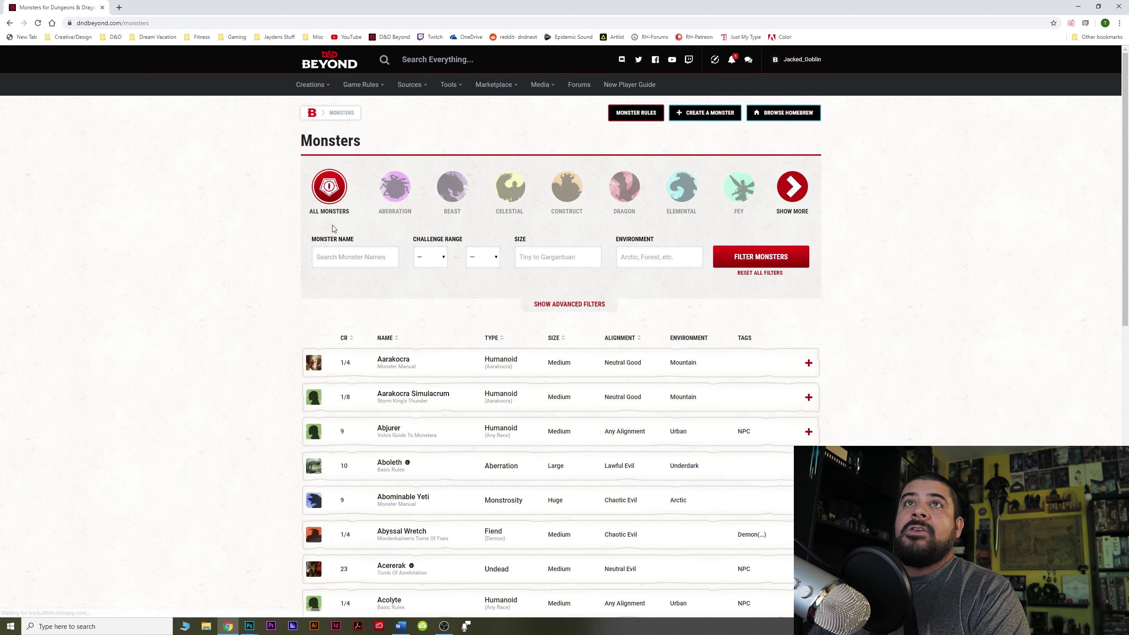
Look up '5e zombie' on Roll20 in a new tab, then open D&D Beyond's Aarakocra entry
key("ctrl+t")
type("5")
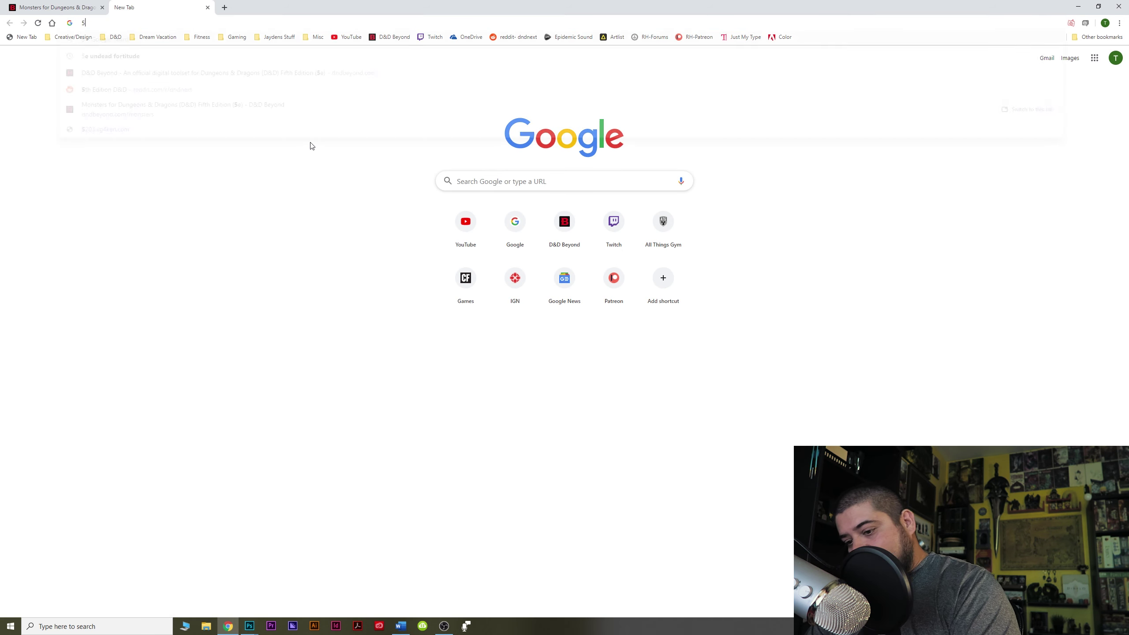
type("e zombi")
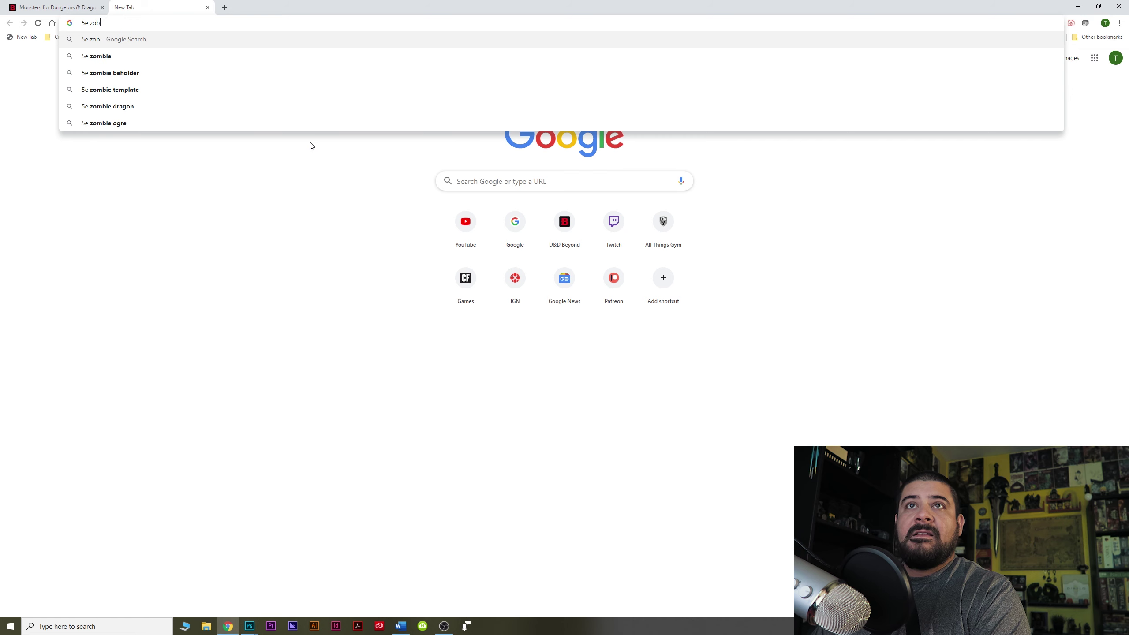
type("e")
key("Return")
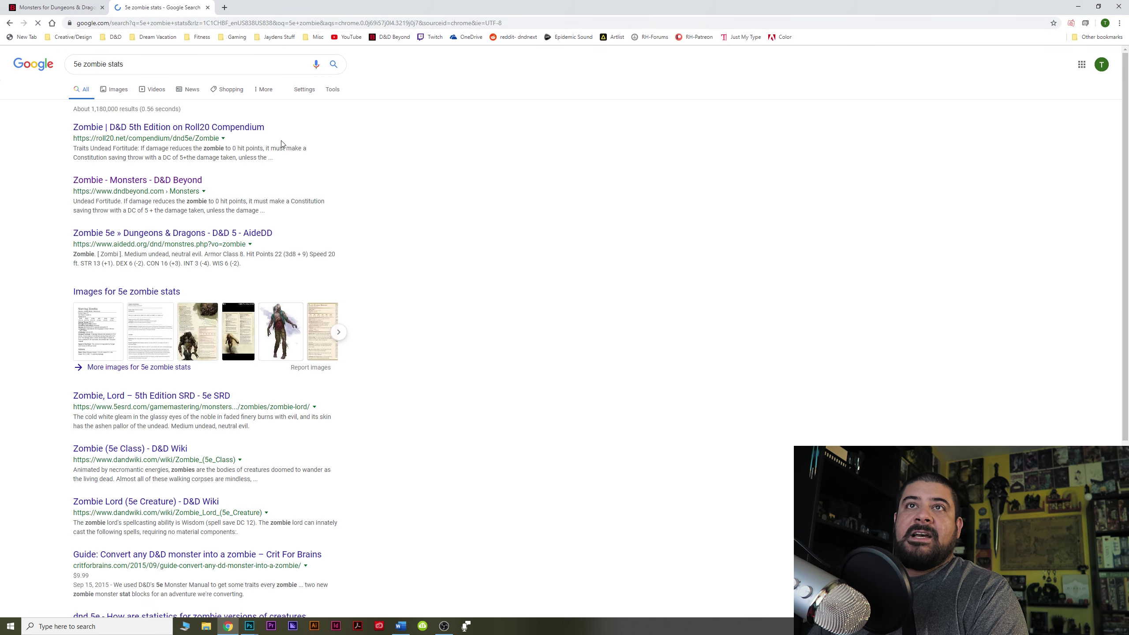
left_click(114, 127)
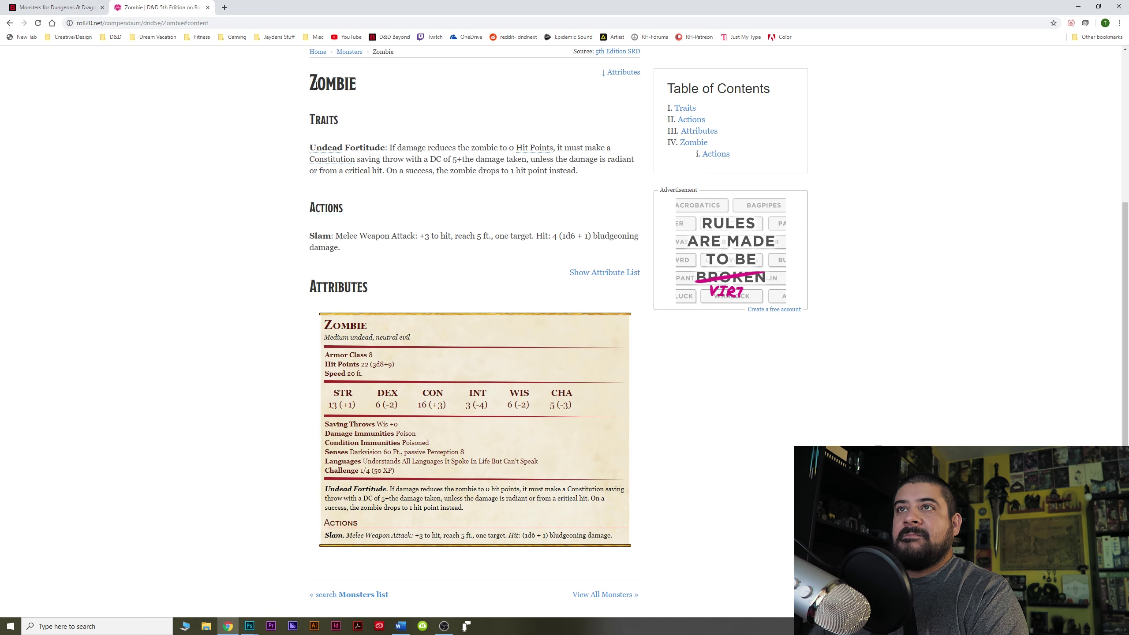
left_click_drag(316, 84, 504, 289)
left_click(424, 347)
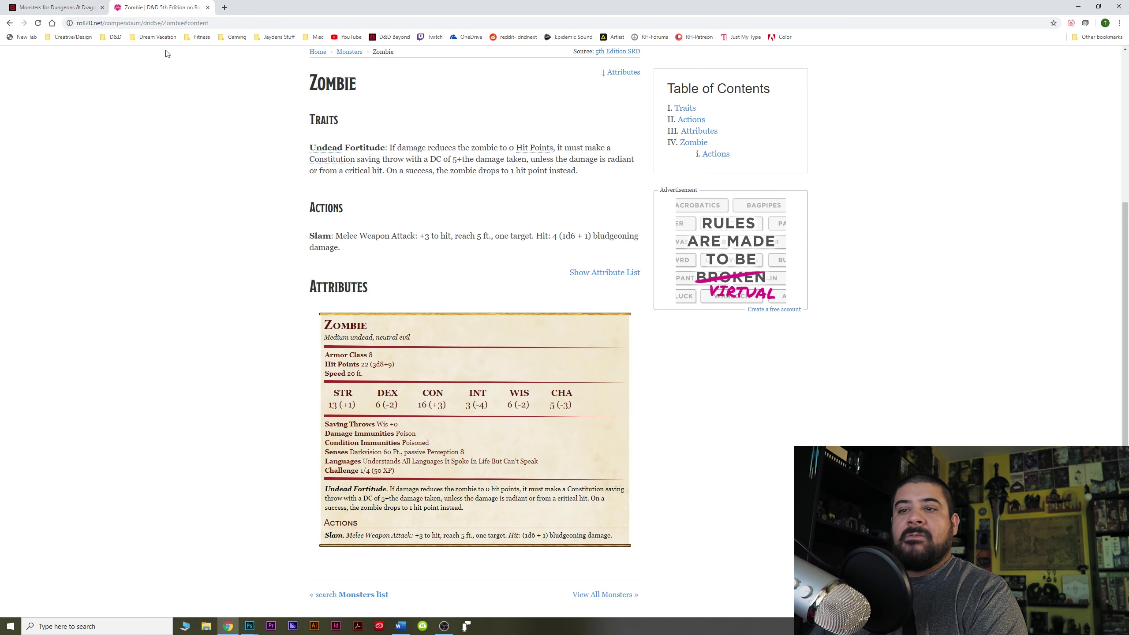
key("ctrl+shift+Tab")
left_click(396, 361)
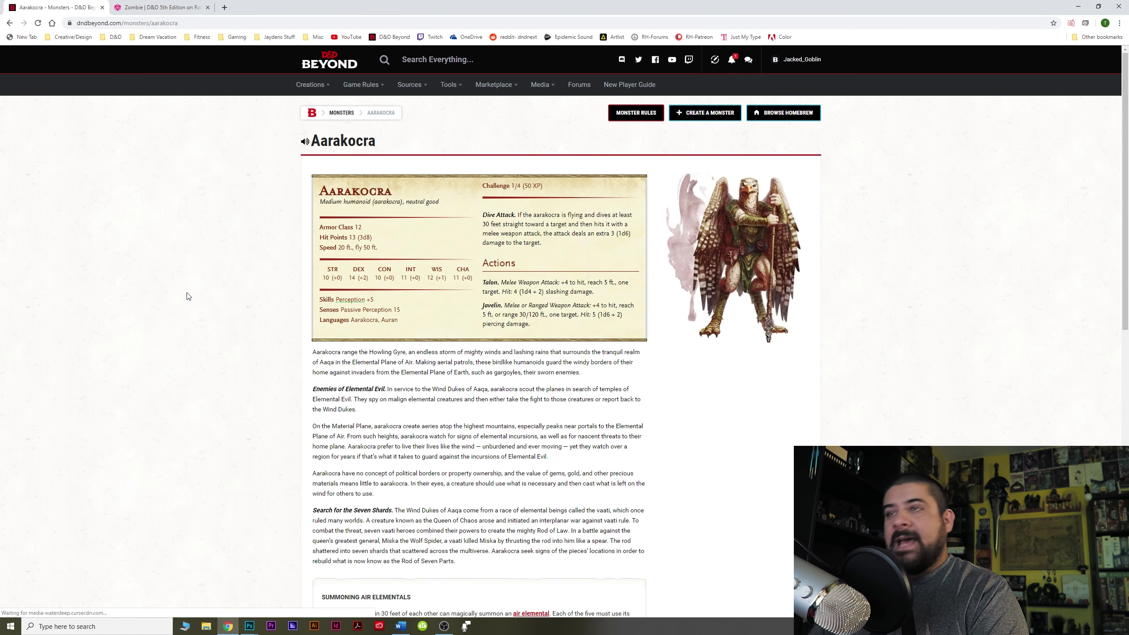
Paste the browser screenshot, cut the Aarakocra stat block onto its own layer, and delete Layer 1
mouse_move(250, 626)
left_click(249, 579)
key("ctrl+v")
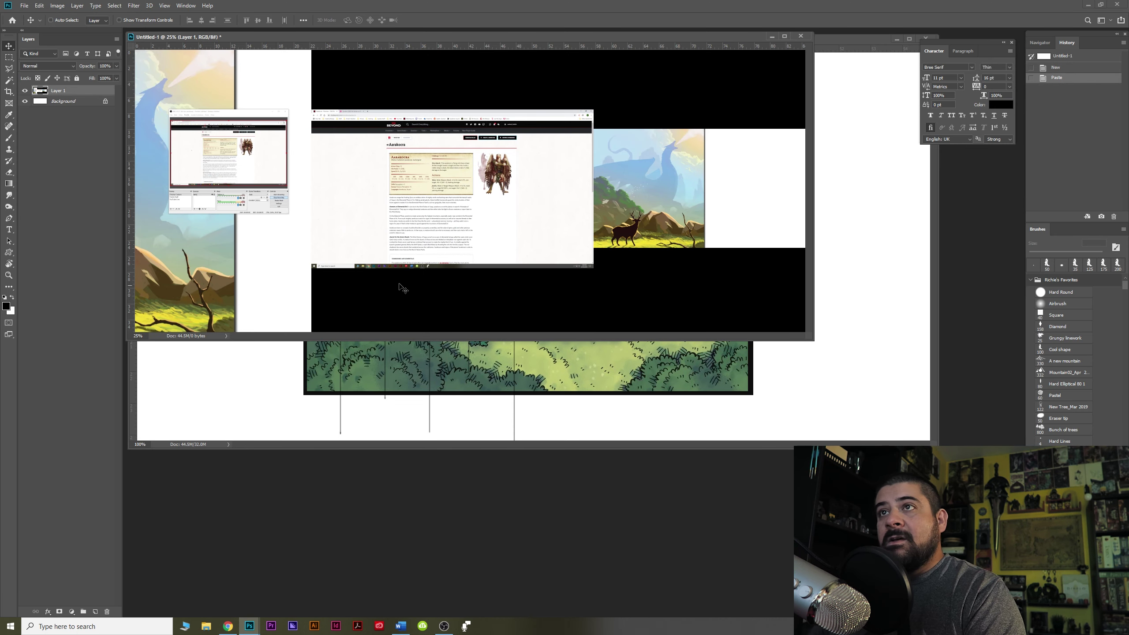
left_click_drag(462, 244, 438, 244)
key("m")
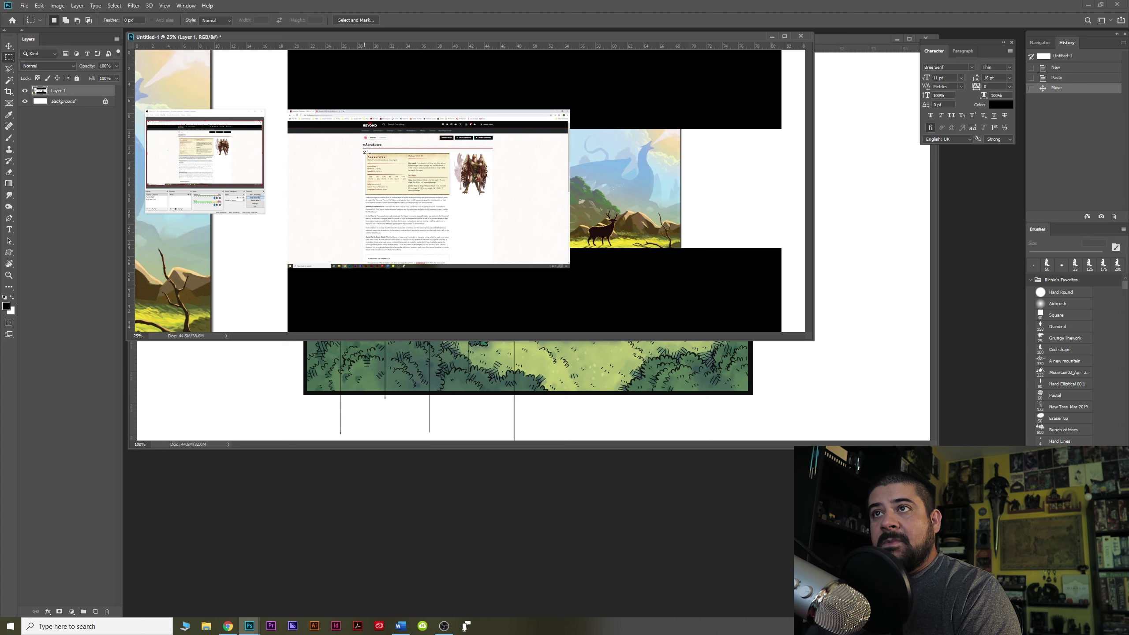
left_click_drag(365, 151, 451, 196)
key("ctrl+x")
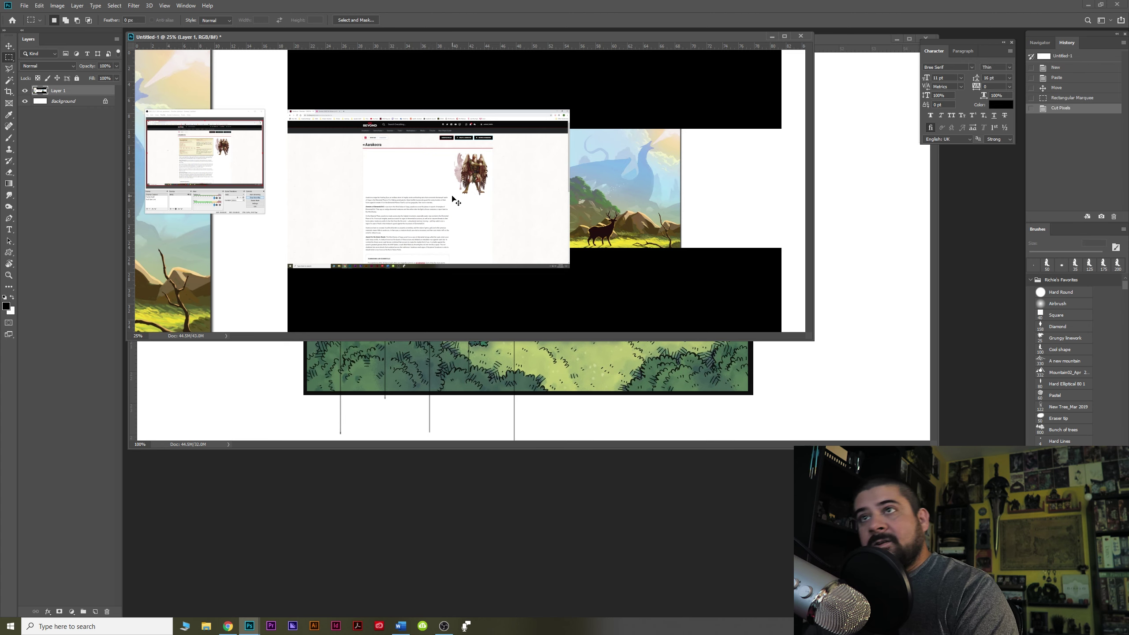
key("ctrl+v")
left_click_drag(66, 101, 107, 612)
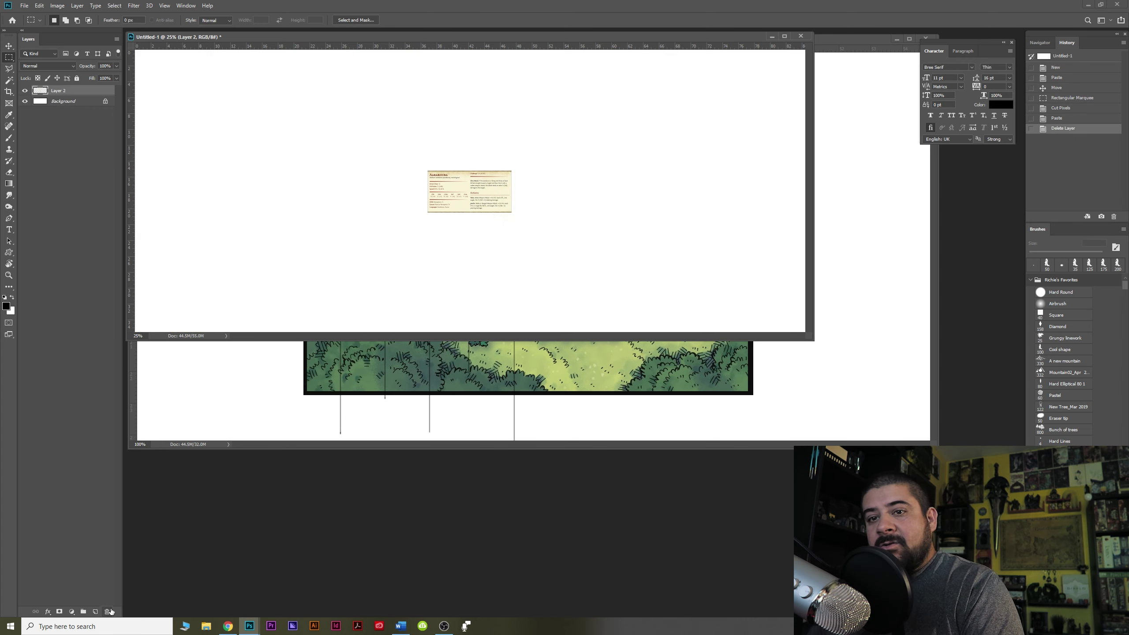
Add '1 2 3 4' text at 18 pt to the right of the stat block
key("ctrl+plus")
key("ctrl+plus")
key("ctrl+plus")
key("ctrl+plus")
key("ctrl+plus")
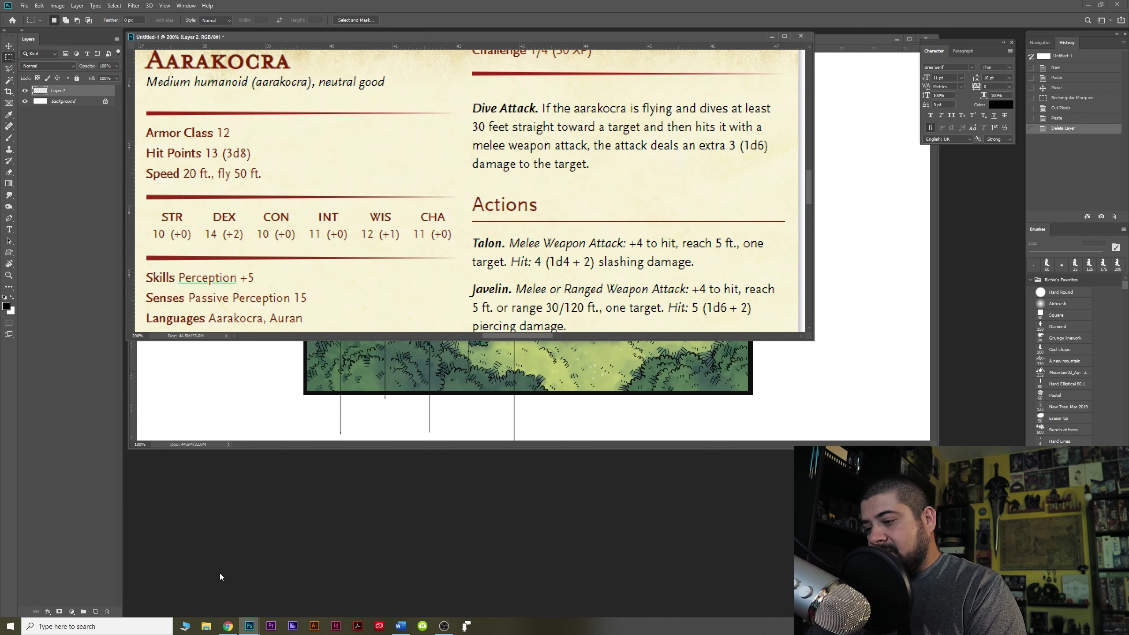
key("ctrl+minus")
left_click_drag(412, 243, 279, 202)
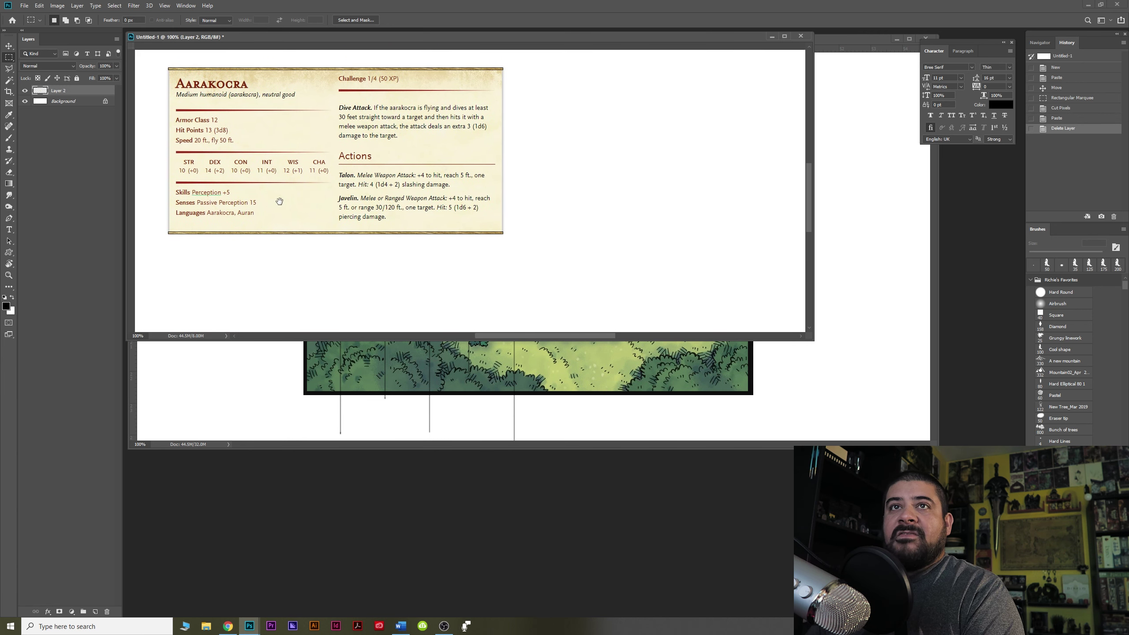
key("t")
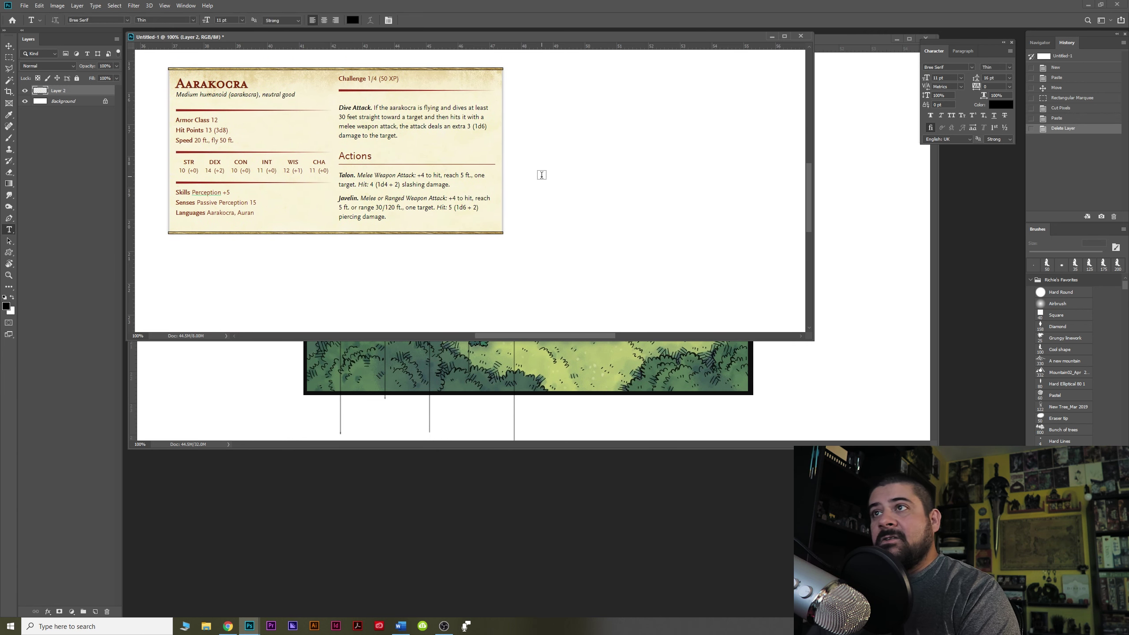
left_click(540, 120)
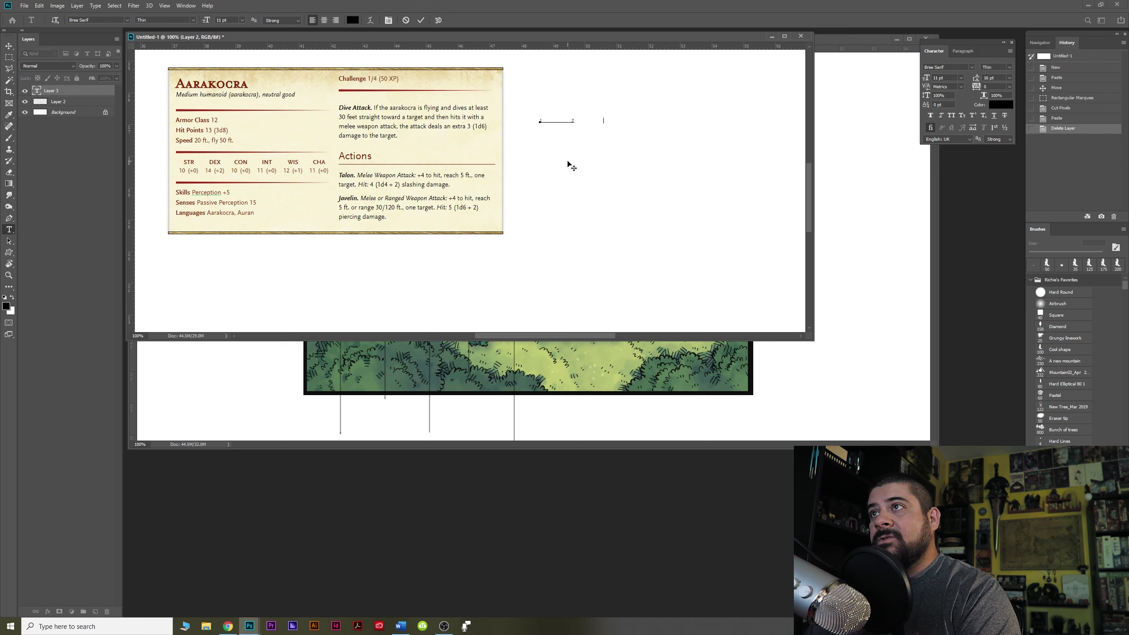
left_click(8, 46)
left_click(941, 77)
type("1")
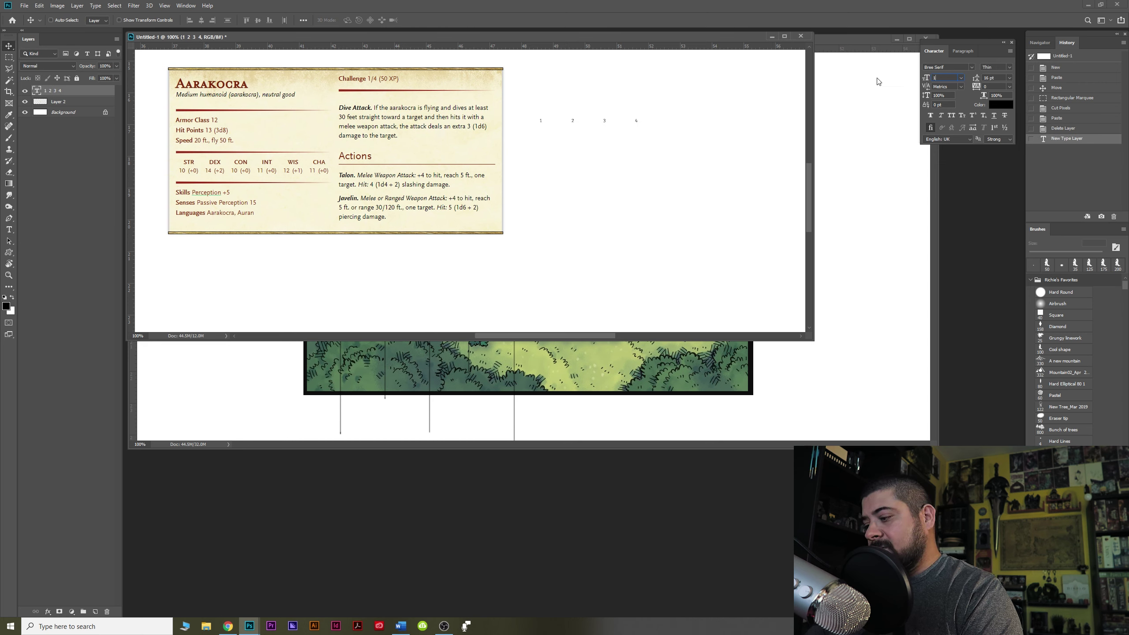
type("8")
key("Return")
left_click_drag(647, 96, 643, 82)
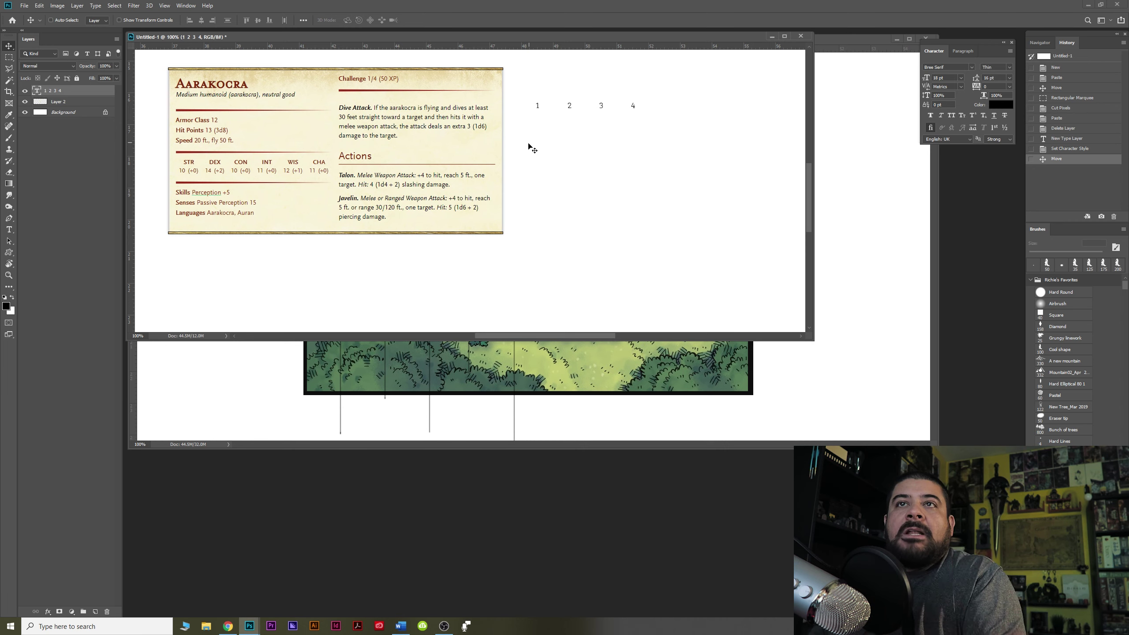
left_click(228, 626)
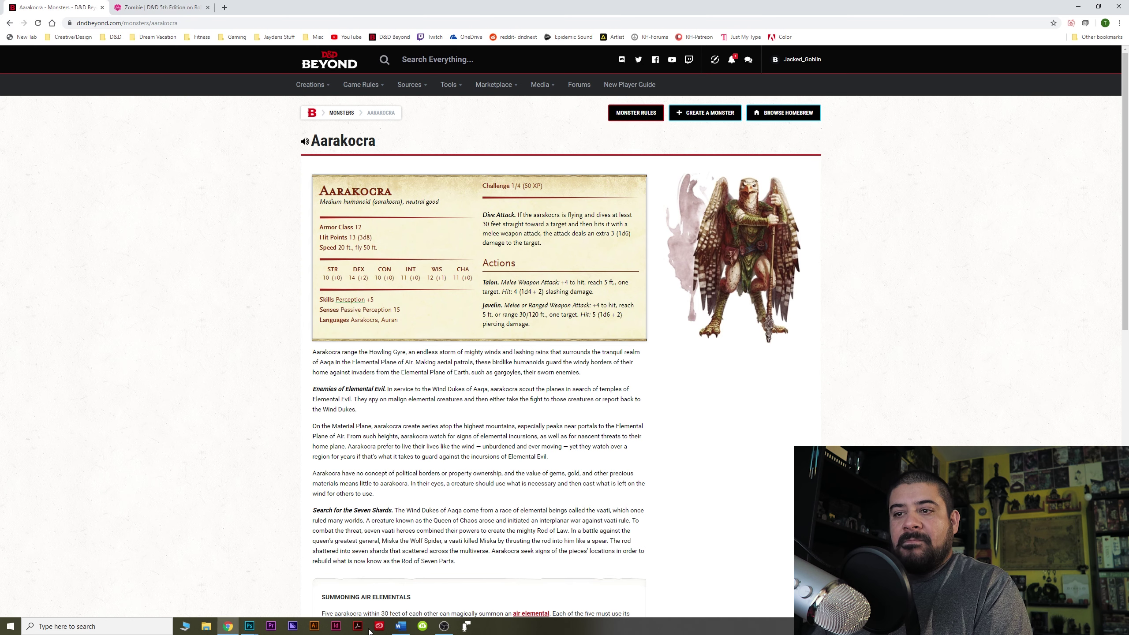
Back in the session notes, highlight the Minis, Stat cards and Train fight checklist items
left_click(401, 626)
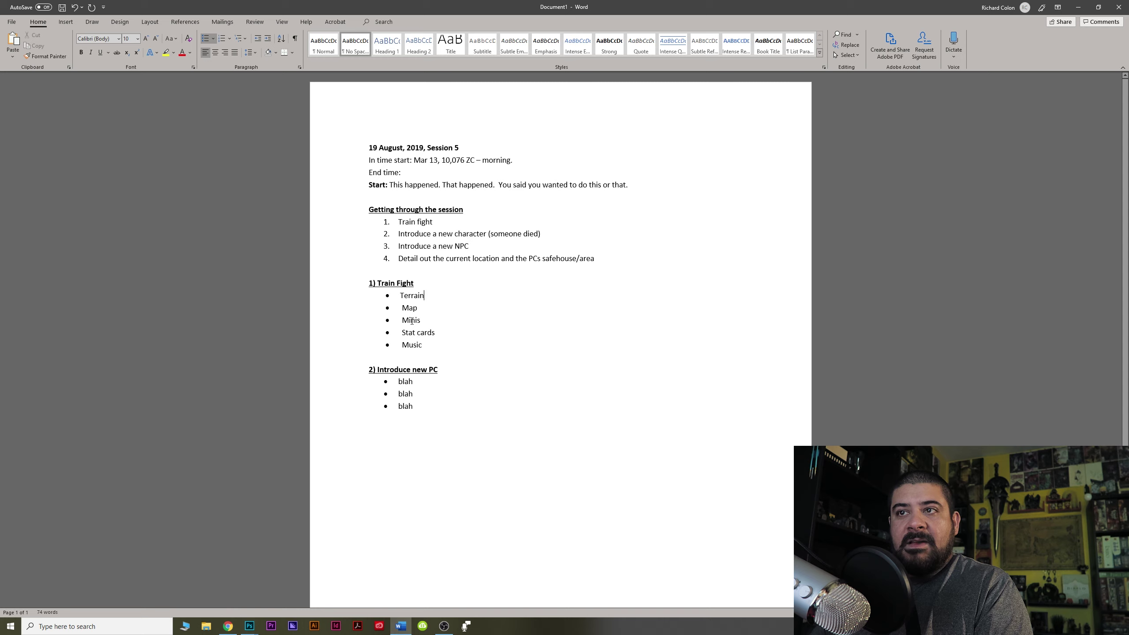
double_click(412, 320)
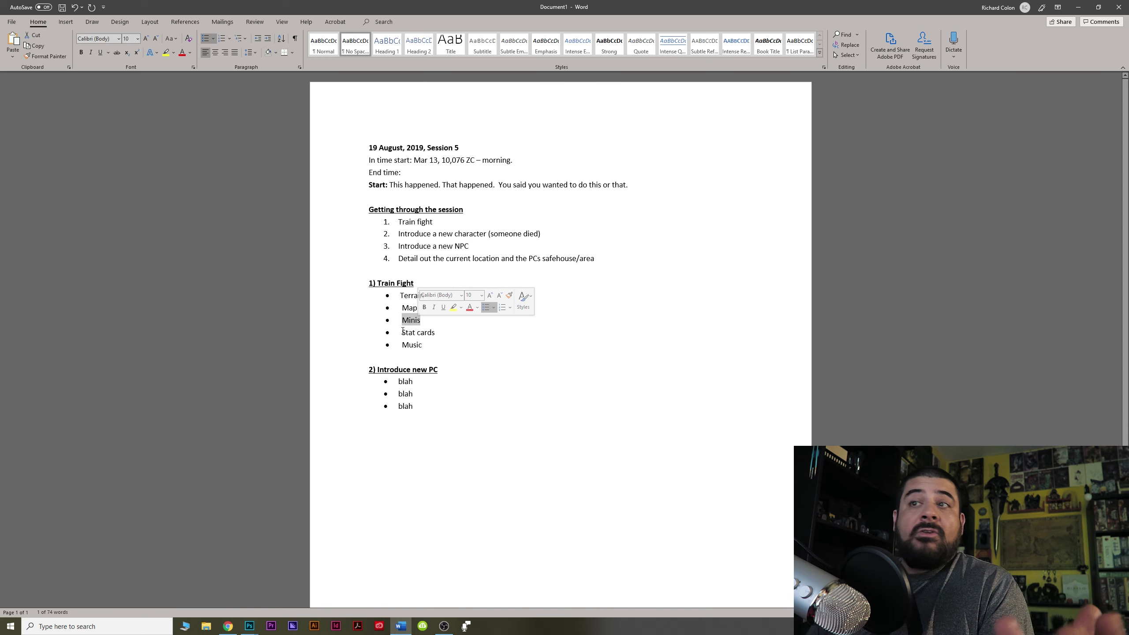
left_click_drag(402, 331, 445, 331)
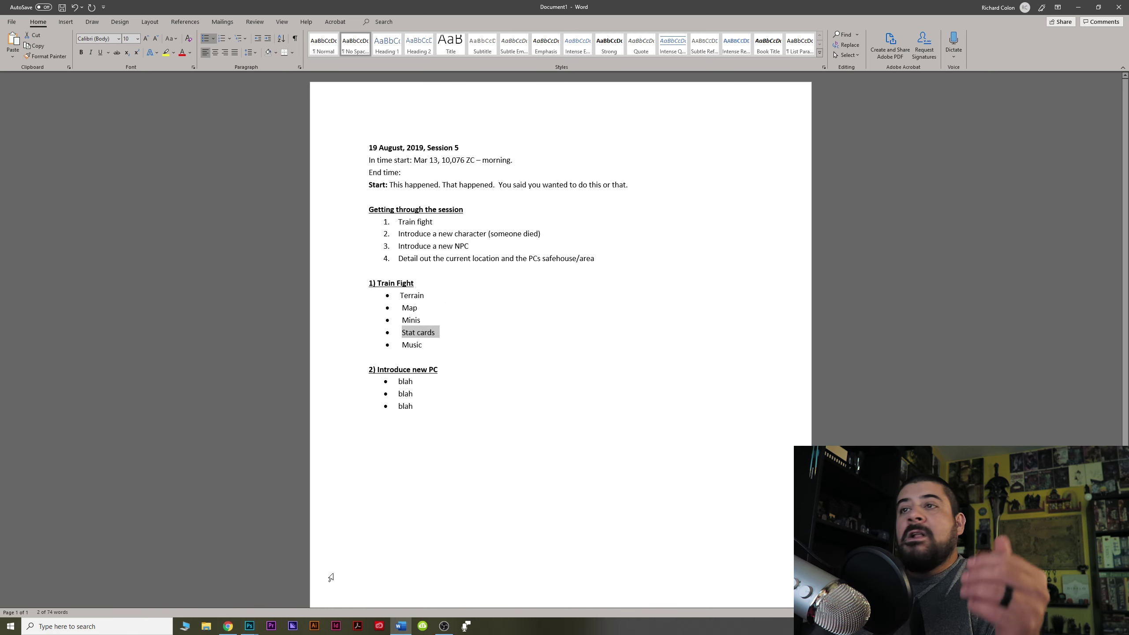
left_click(454, 350)
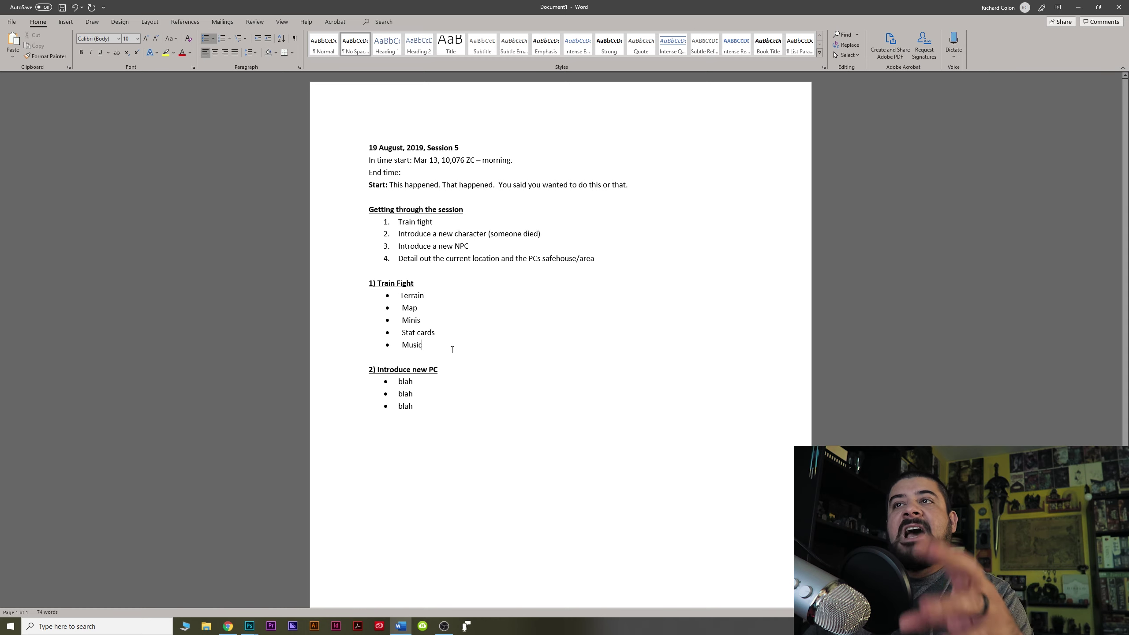
left_click_drag(398, 221, 432, 221)
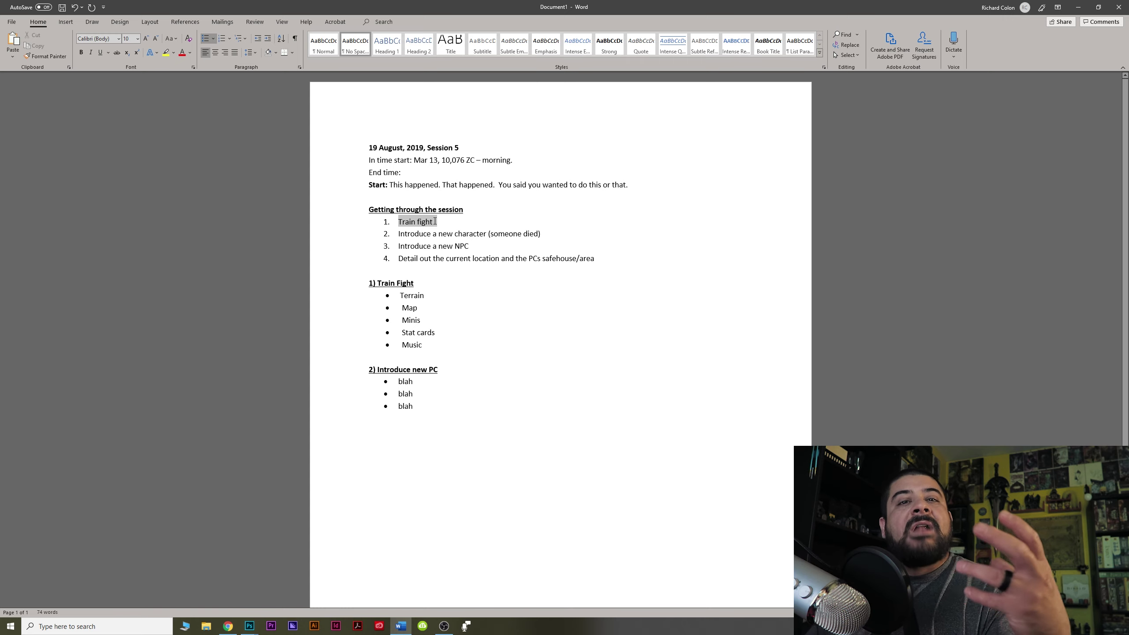
left_click_drag(435, 221, 435, 221)
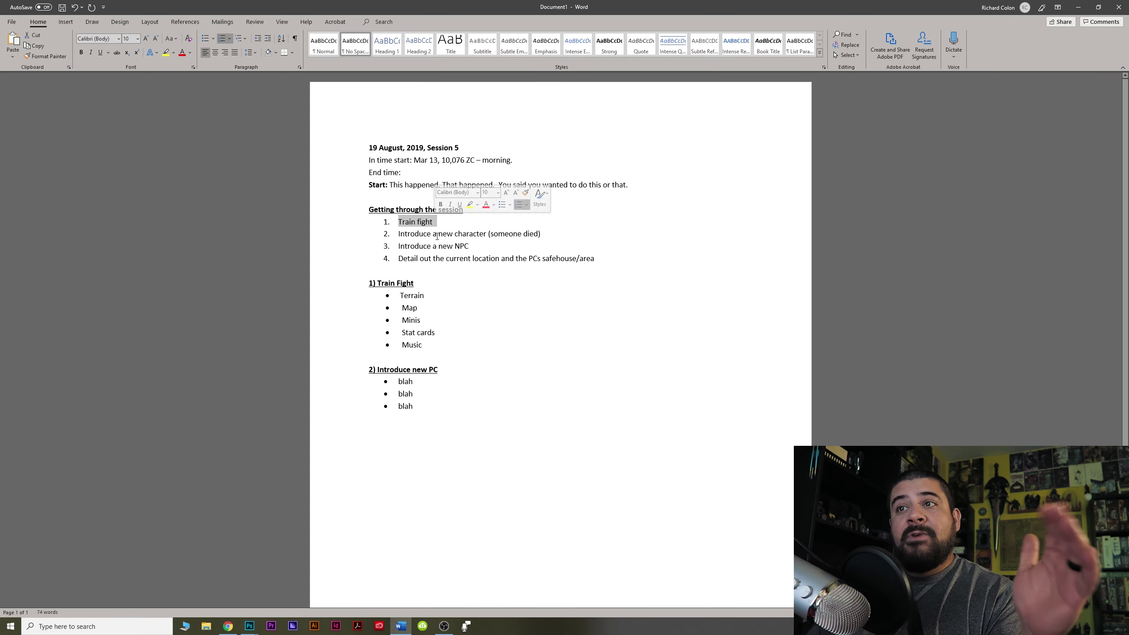
left_click(434, 379)
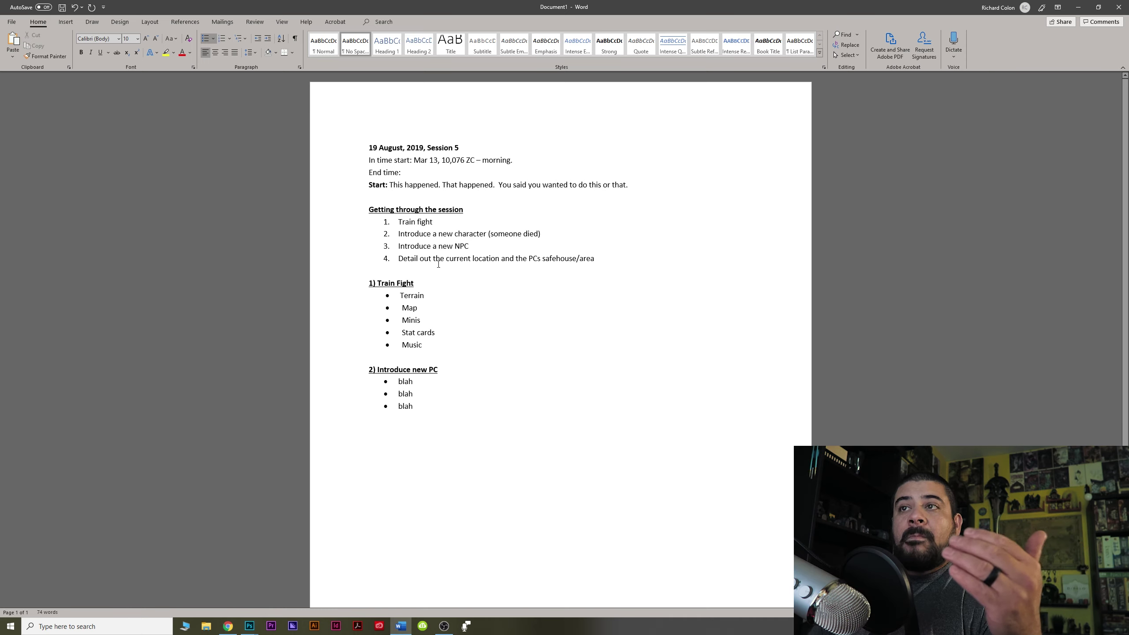
left_click(429, 369)
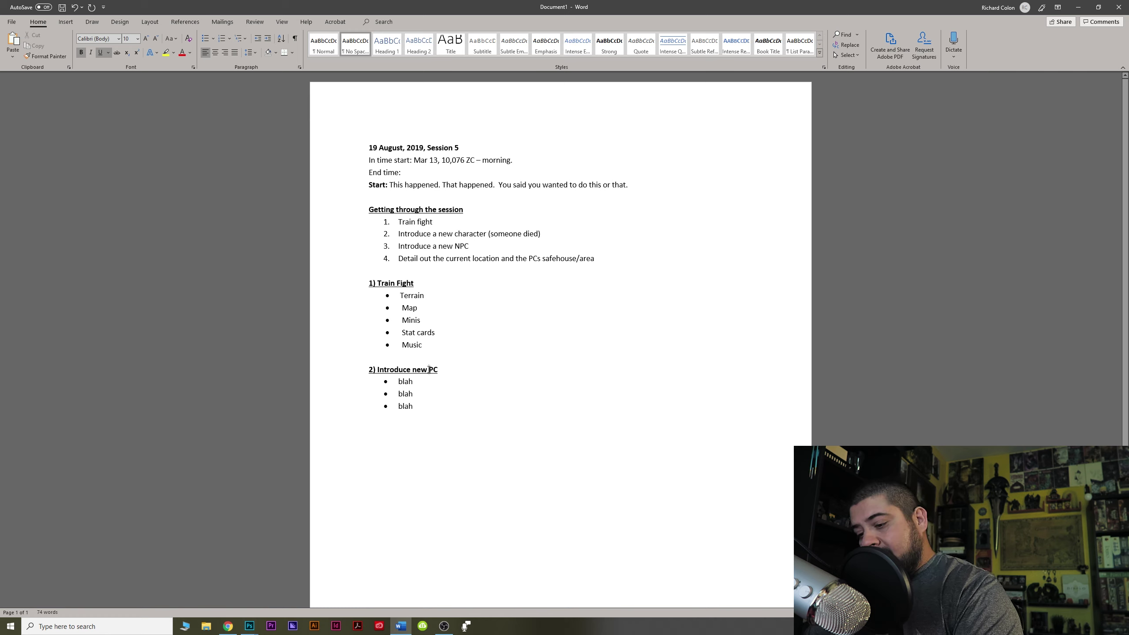
Make the heading 'Introduce new NPC' and copy the name Patrin from The Big Book of Names
type("N")
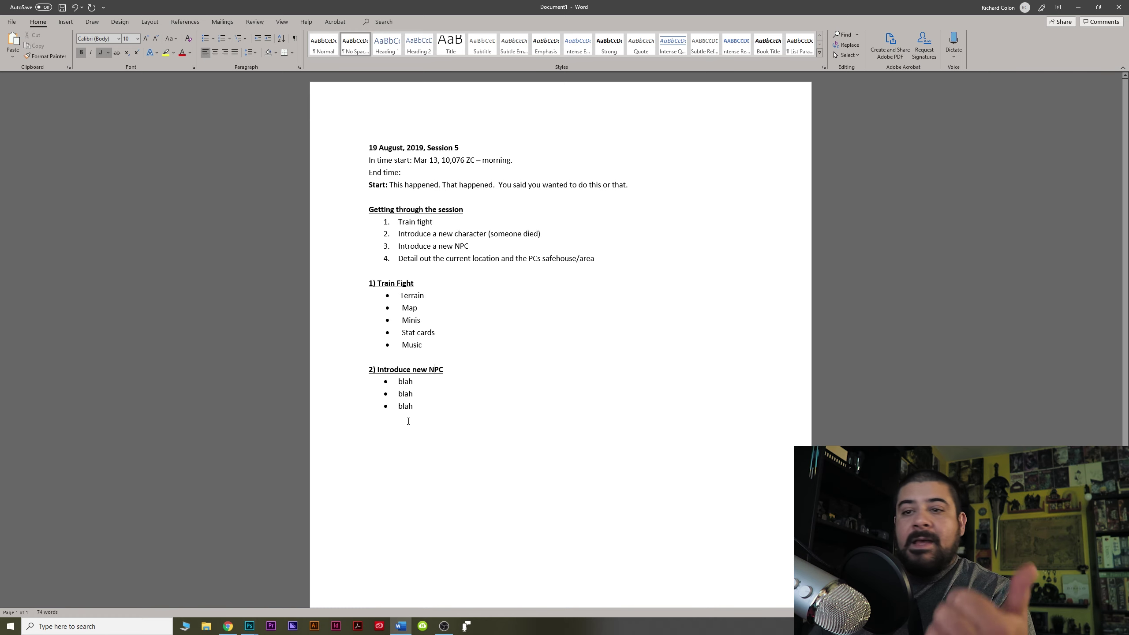
key("super+e")
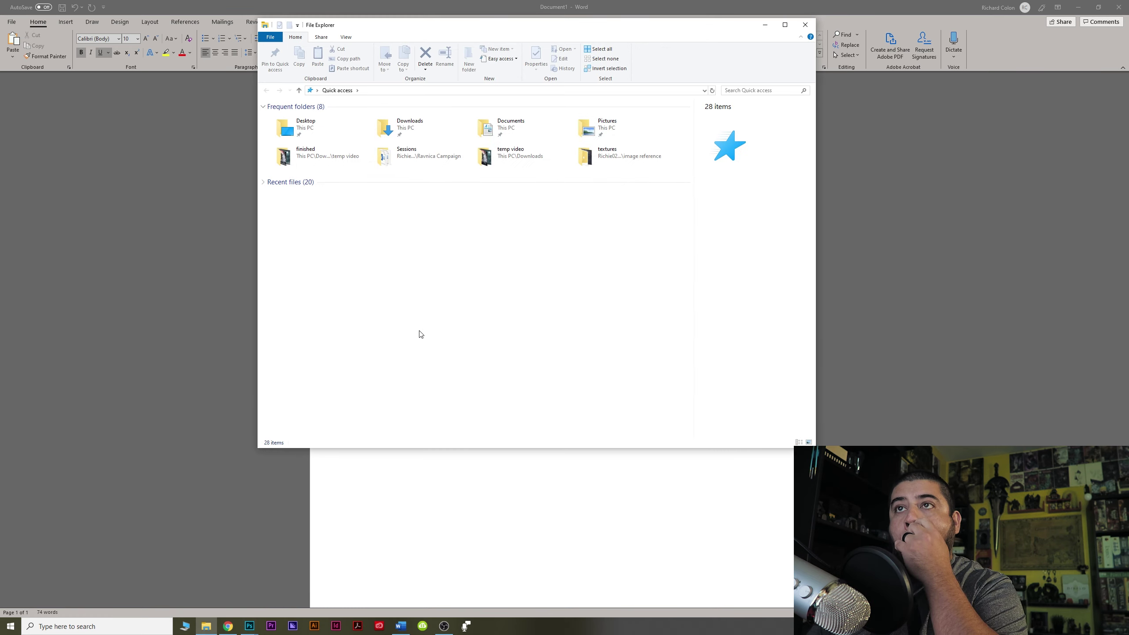
left_click(314, 93)
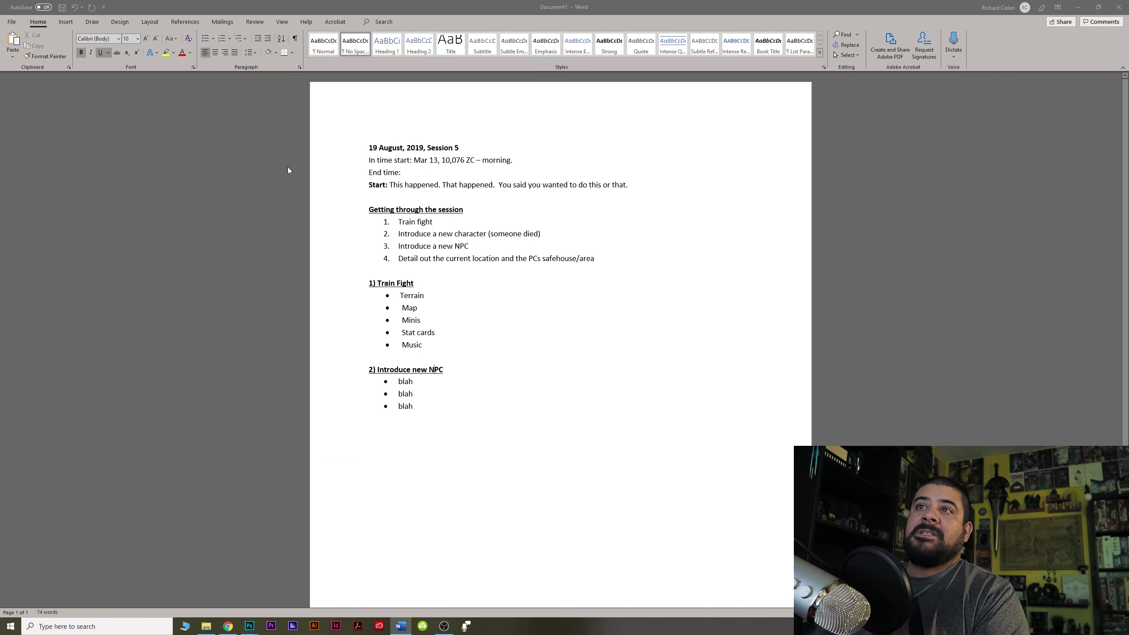
scroll(396, 352, "down", 5)
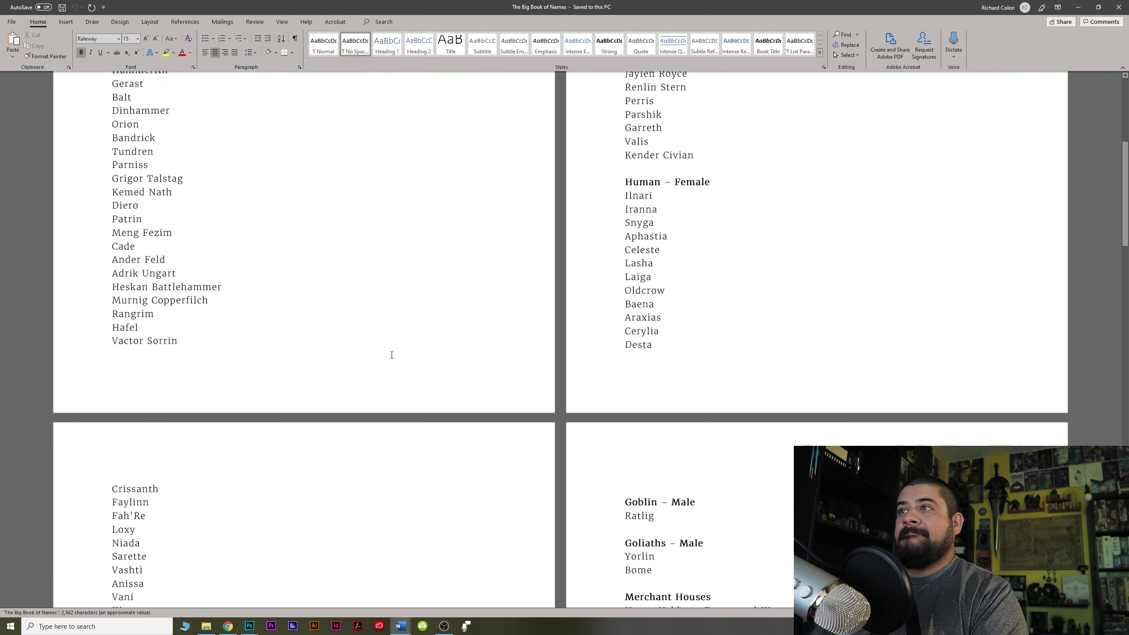
scroll(391, 355, "down", 3)
scroll(360, 348, "up", 5)
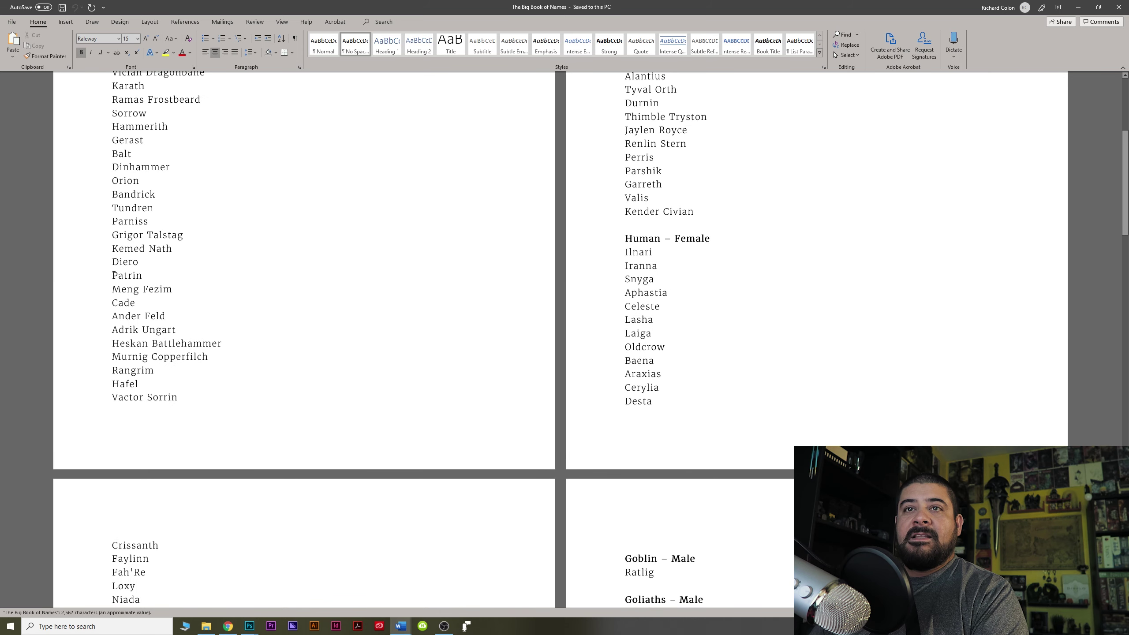
left_click_drag(114, 275, 153, 274)
key("ctrl+c")
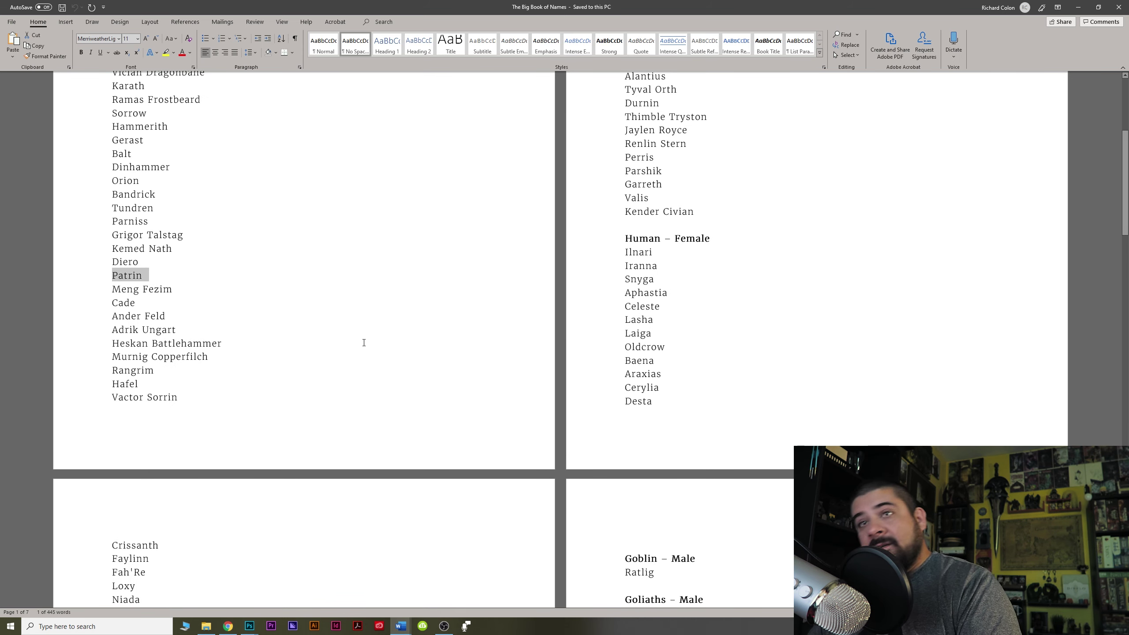
left_click(401, 626)
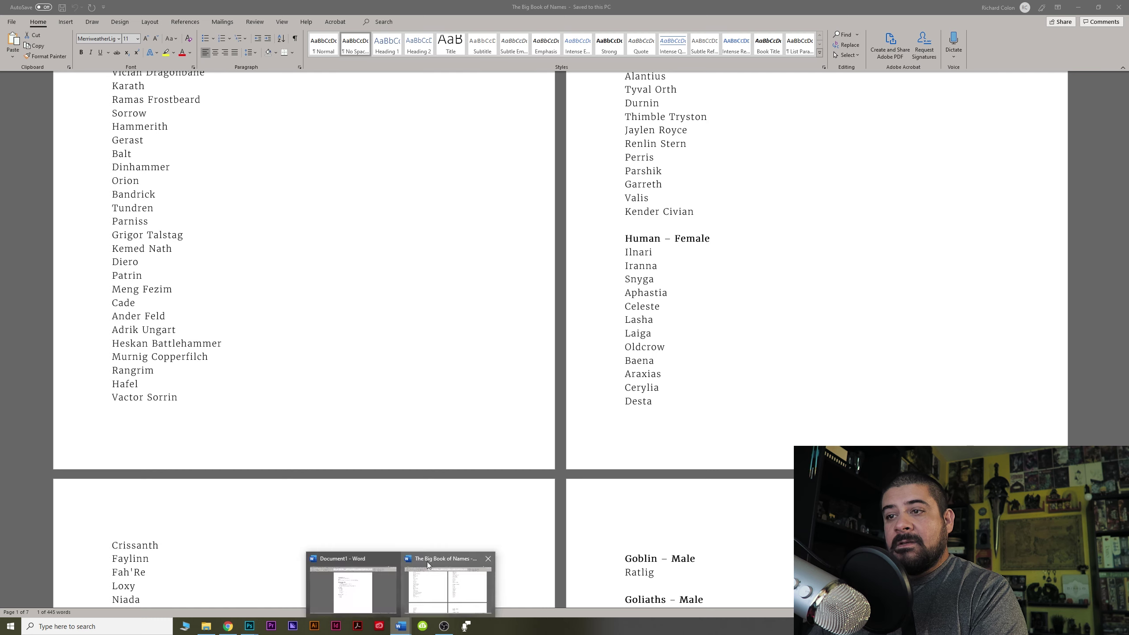
left_click(397, 627)
left_click(397, 627)
Paste Patrin over the first blah bullet and delete the remaining blah lines
left_click(338, 578)
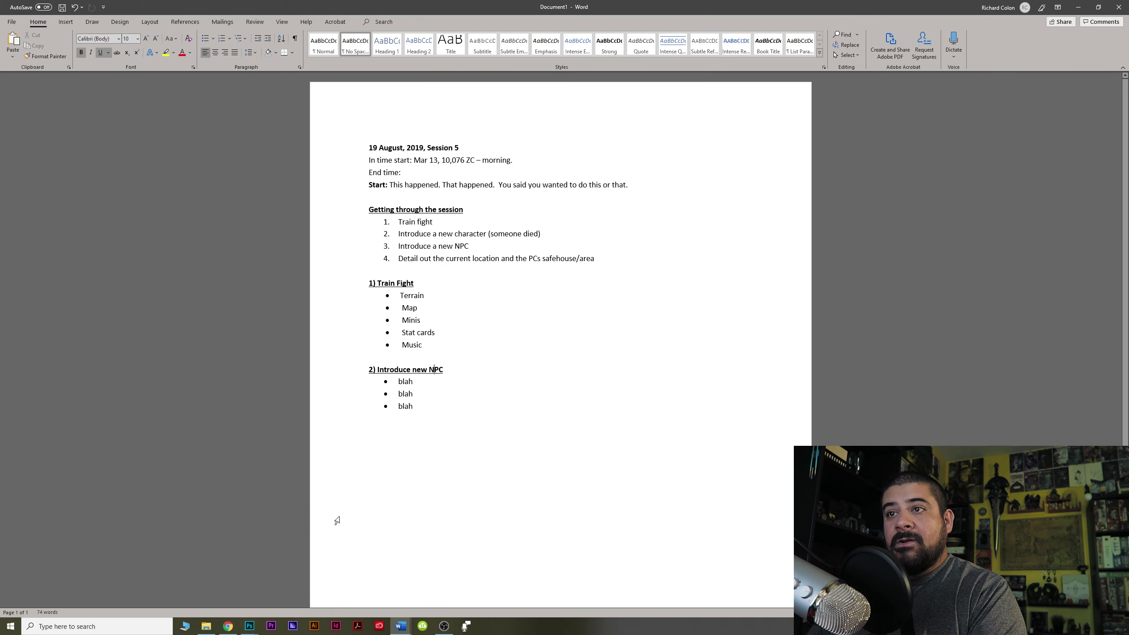
left_click(427, 408)
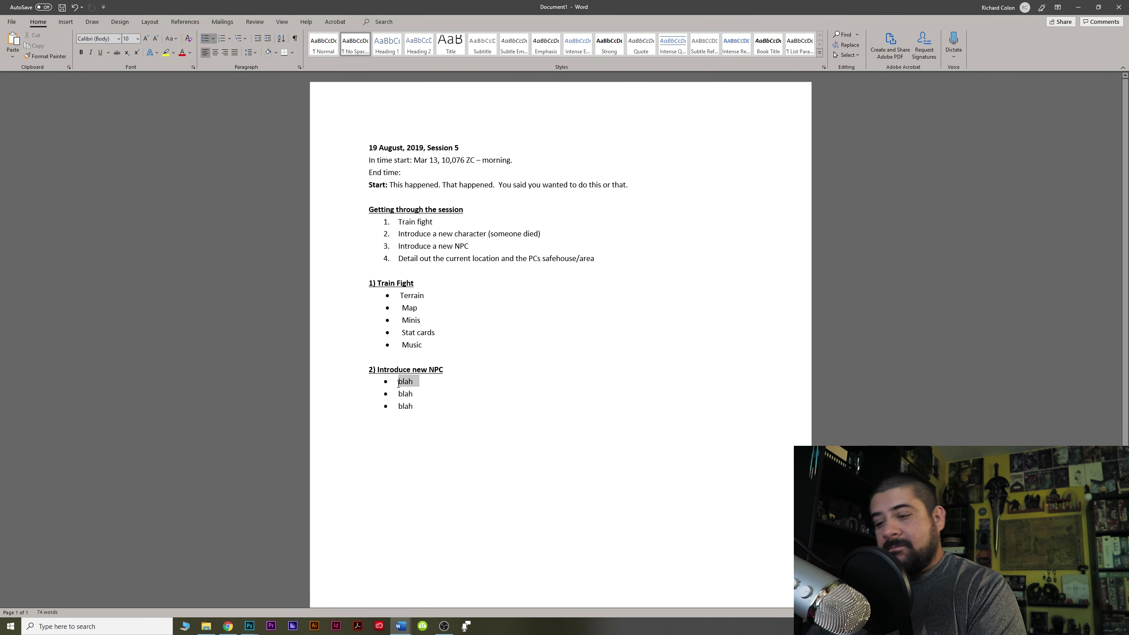
key("ctrl+v")
key("Return")
key("Down")
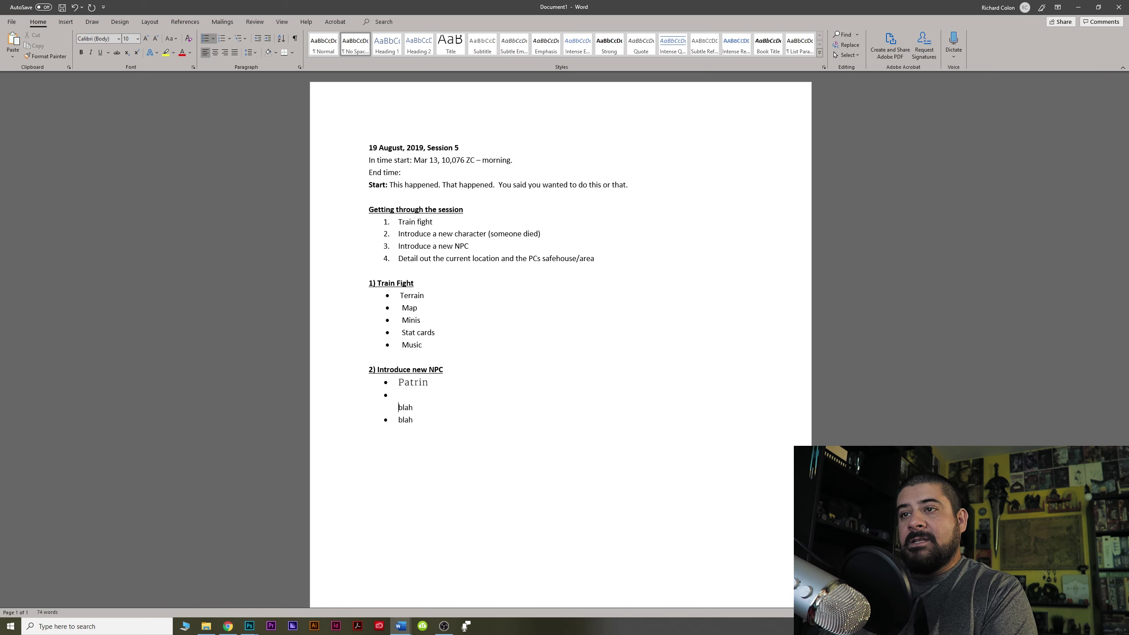
key("BackSpace")
key("BackSpace")
key("BackSpace")
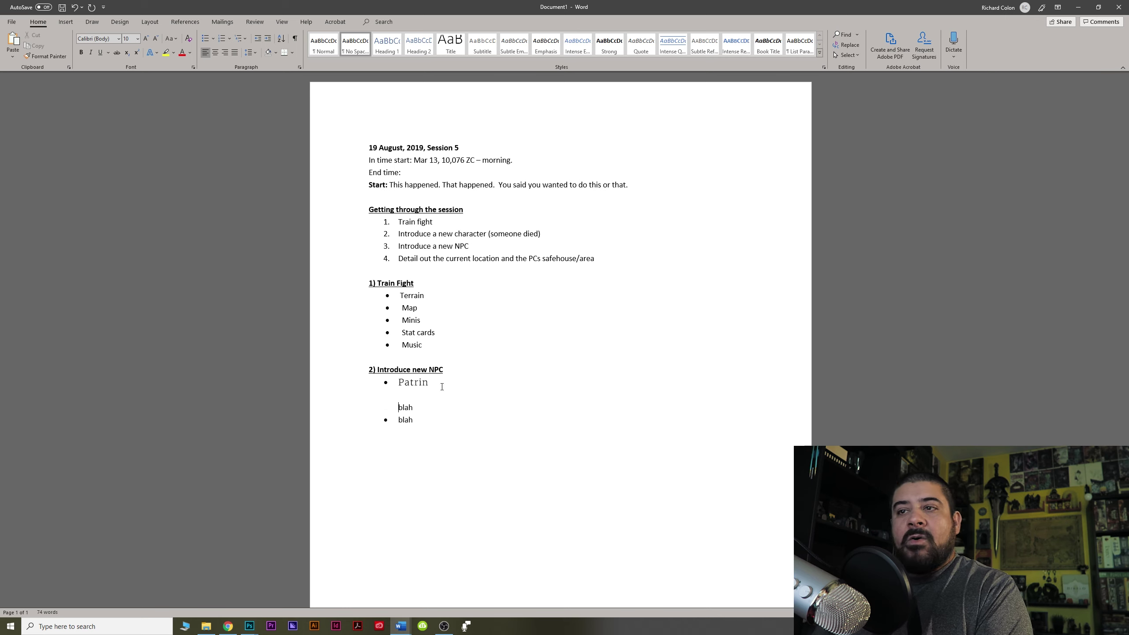
left_click_drag(373, 407, 375, 420)
key("BackSpace")
Type the wants, goals, ambition, storyline and hooks prompts, plus a bulleted home-area question
type("wa")
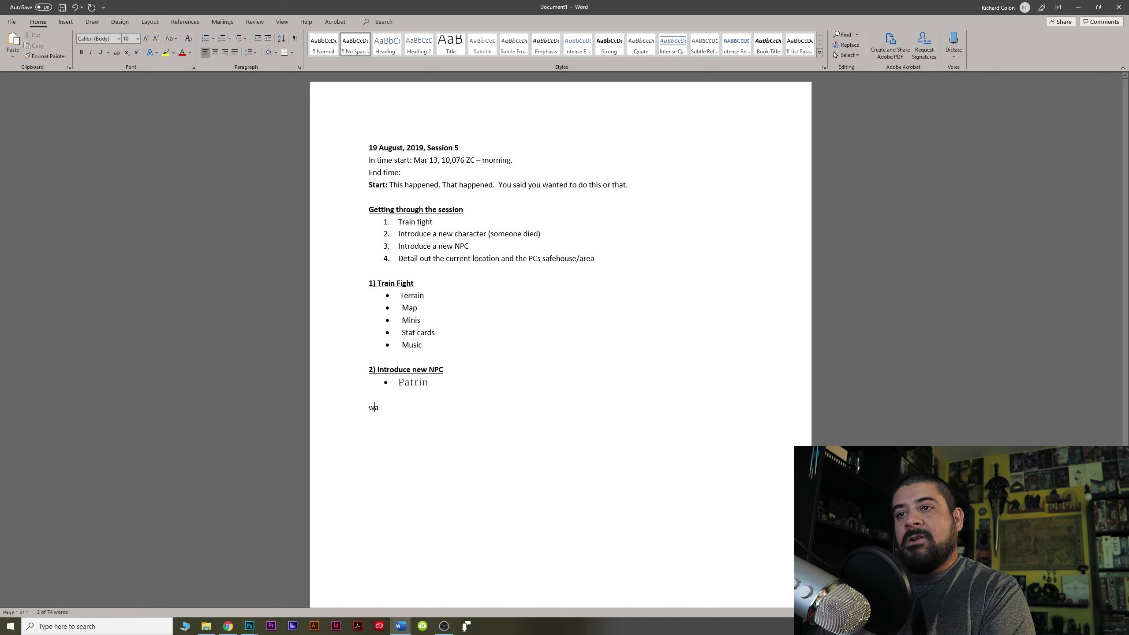
type("nts:")
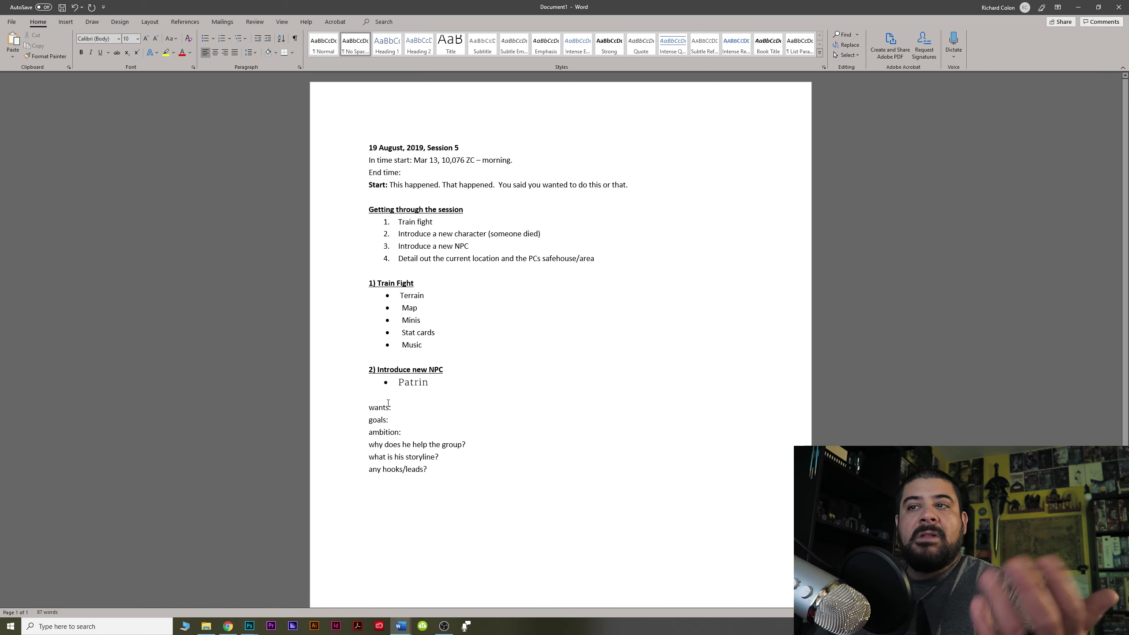
key("BackSpace")
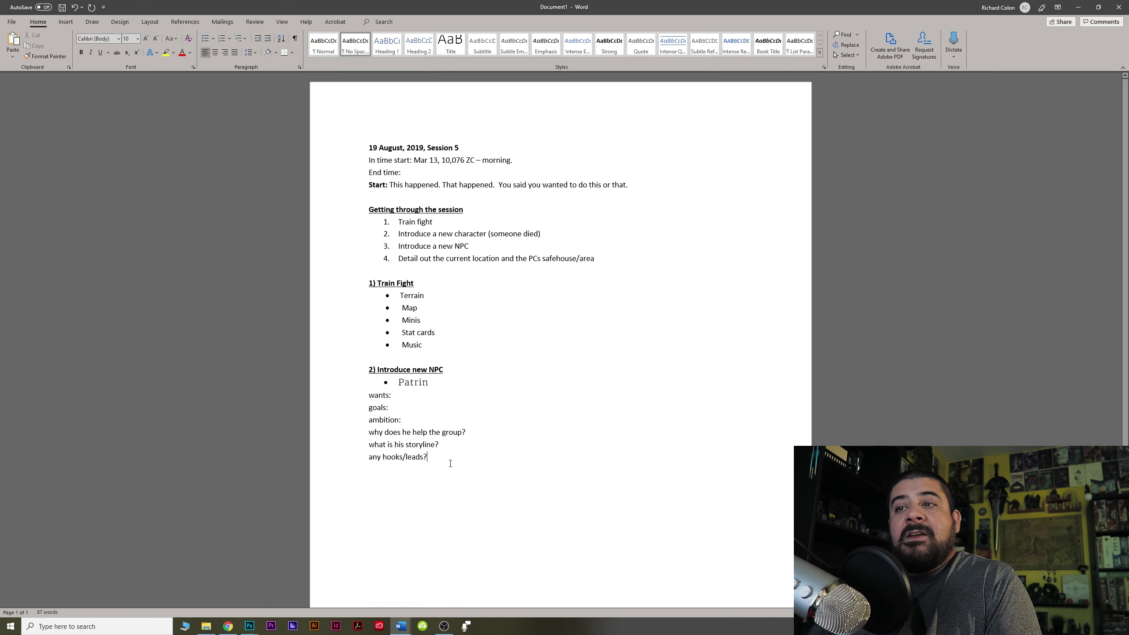
left_click(447, 459)
key("Return")
left_click(207, 40)
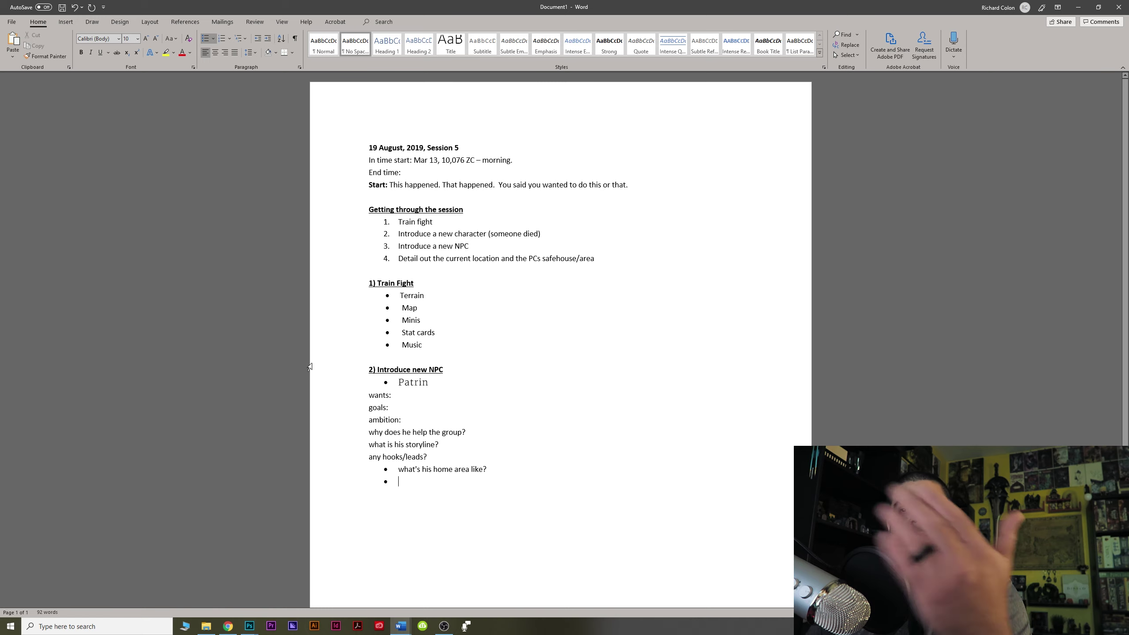
mouse_move(226, 628)
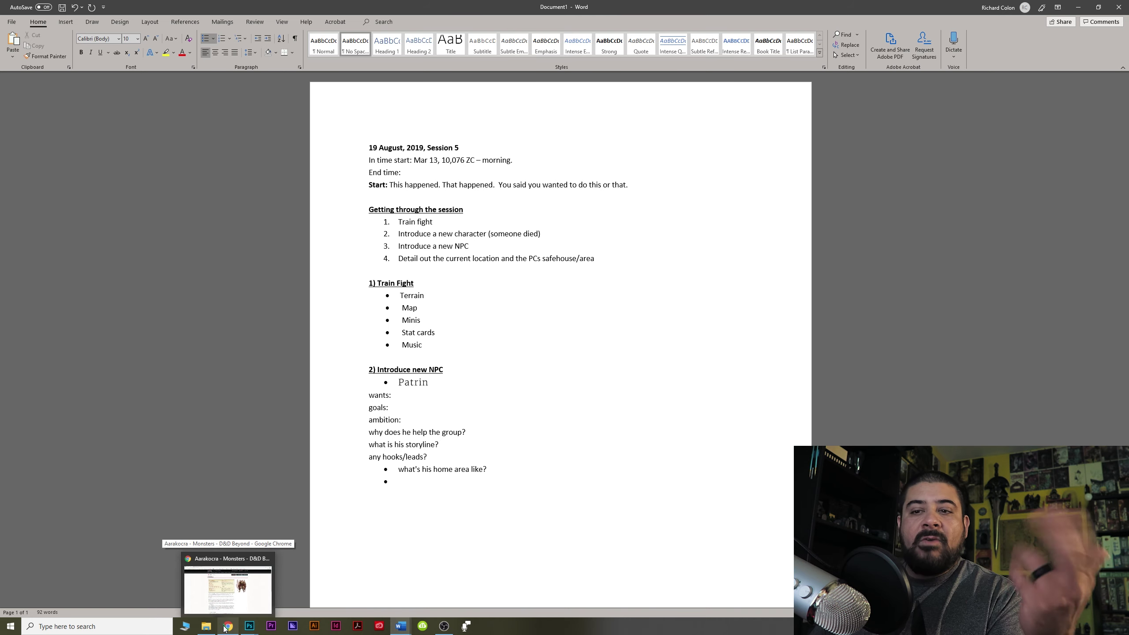
Search the web for 'd&D village' from the Zombie tab
left_click(227, 587)
left_click(184, 14)
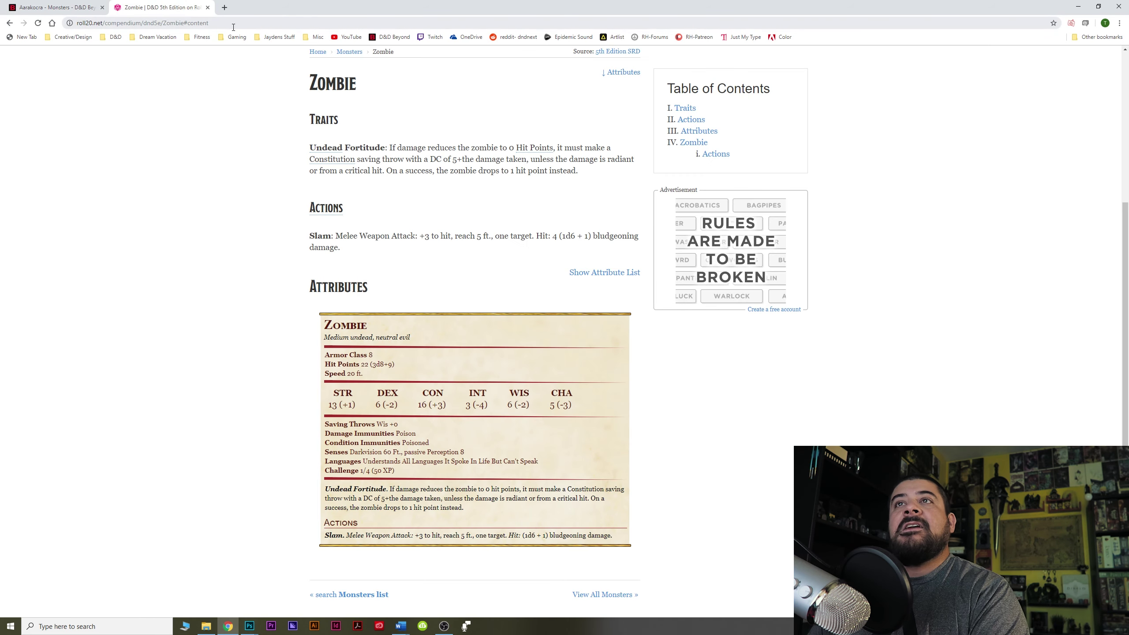
left_click(270, 20)
type("d&D village")
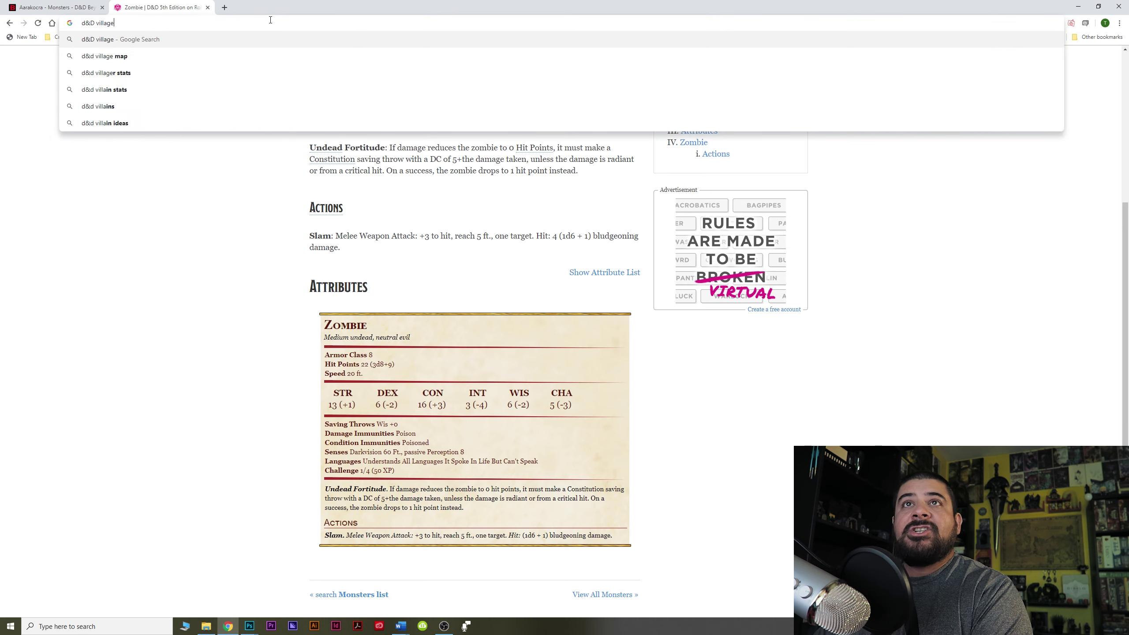
key("Return")
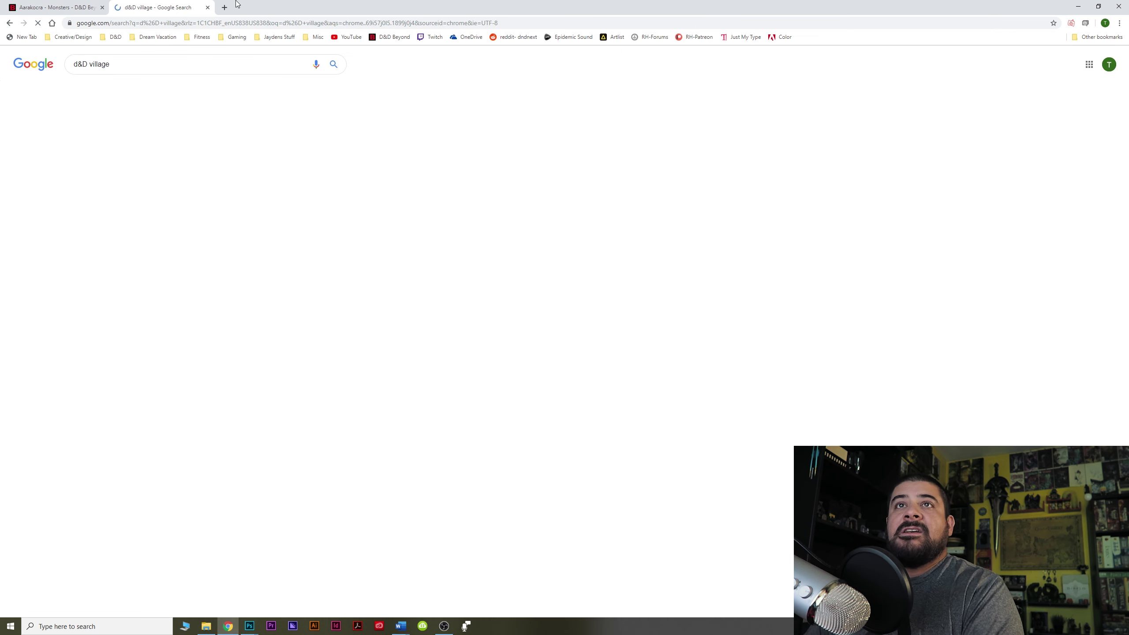
Filter image results to larger than 1024×768 and open the village map full-size in a new tab
left_click(116, 89)
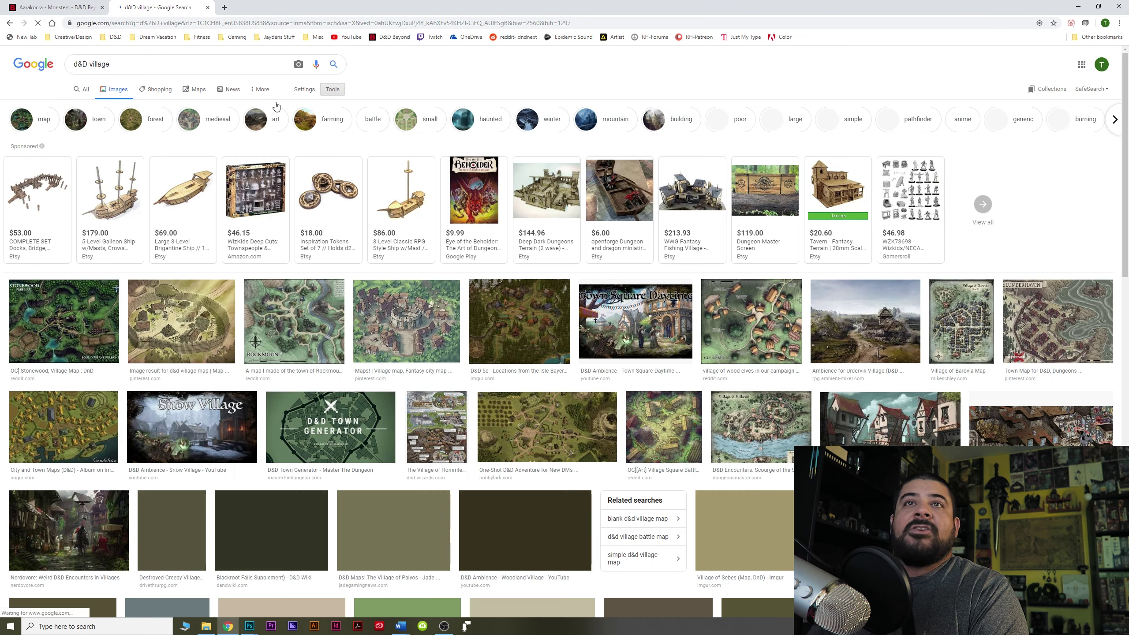
left_click(332, 89)
left_click(78, 105)
mouse_move(92, 171)
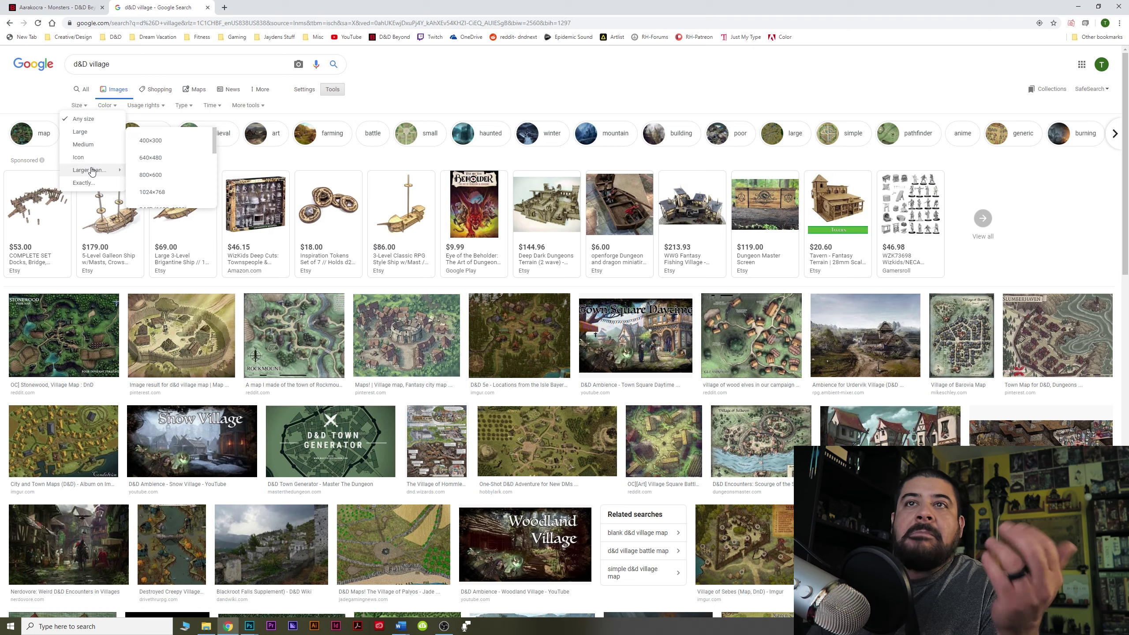
left_click(152, 192)
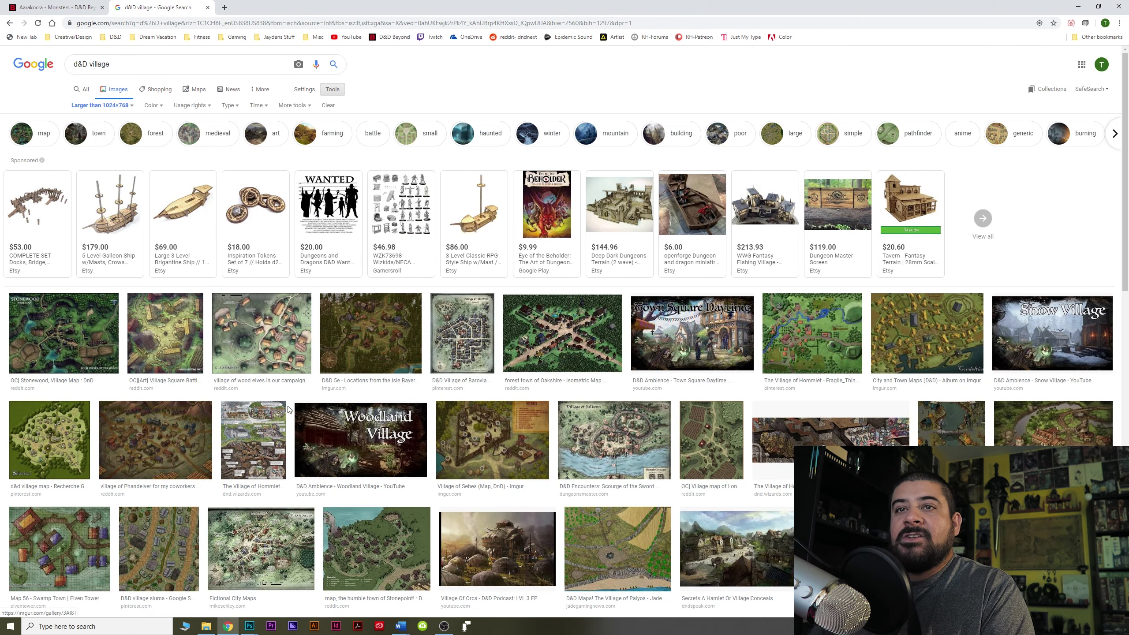
left_click(267, 330)
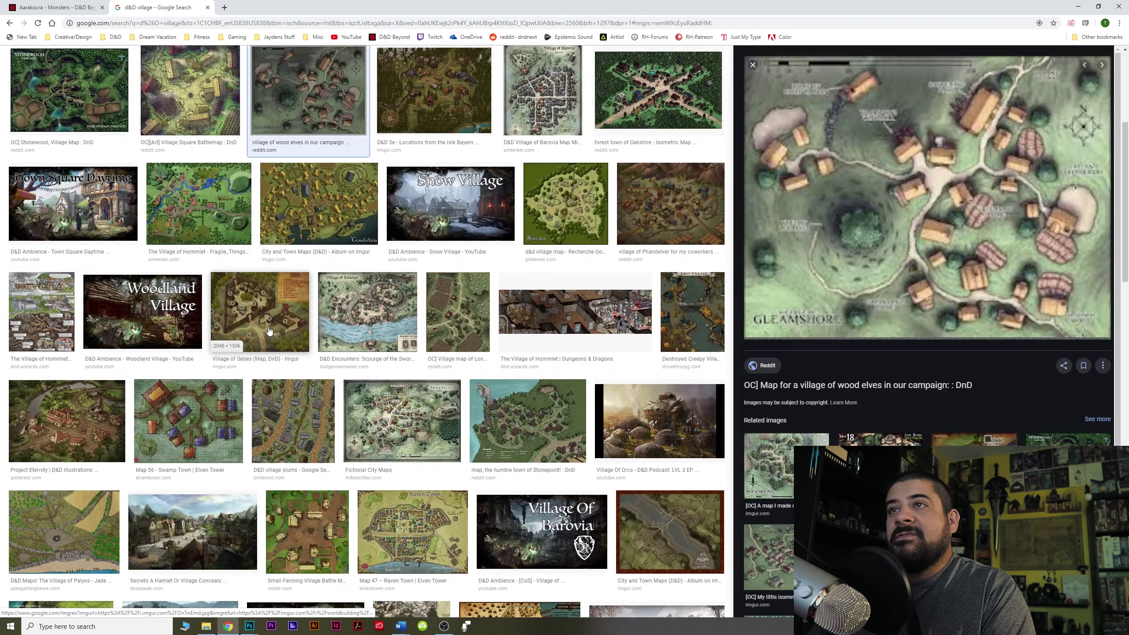
right_click(889, 207)
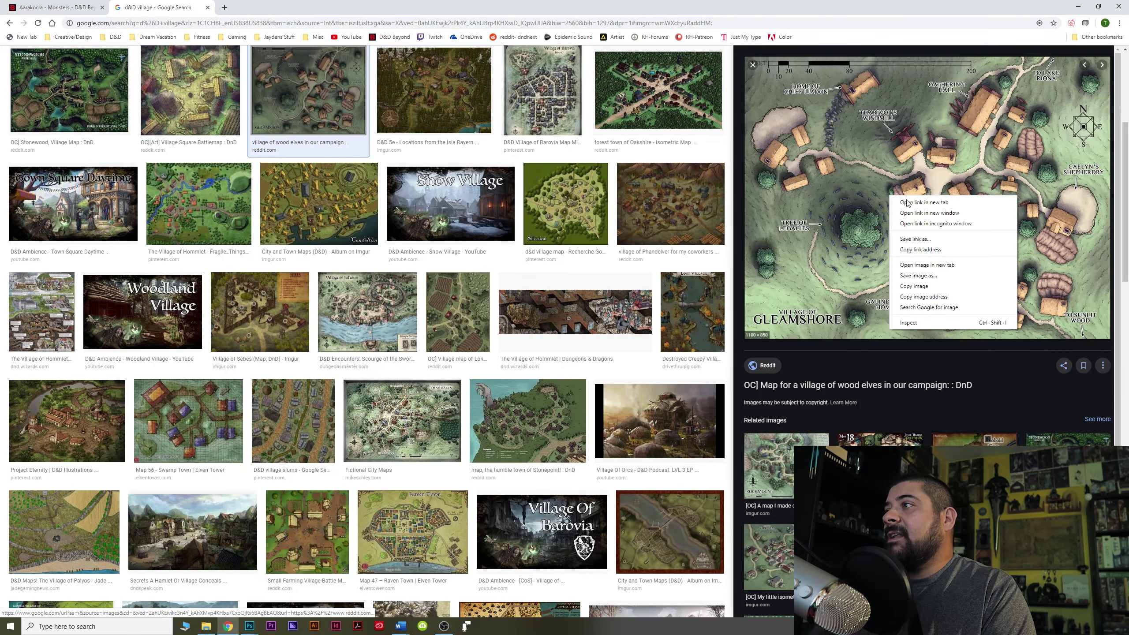
left_click(920, 269)
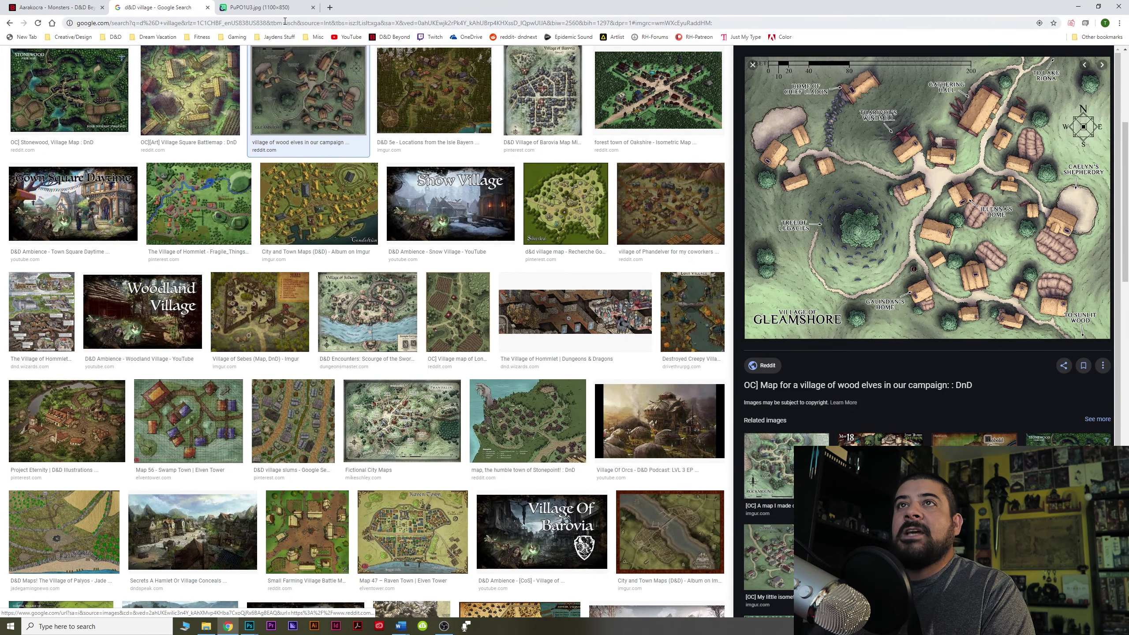
left_click(260, 7)
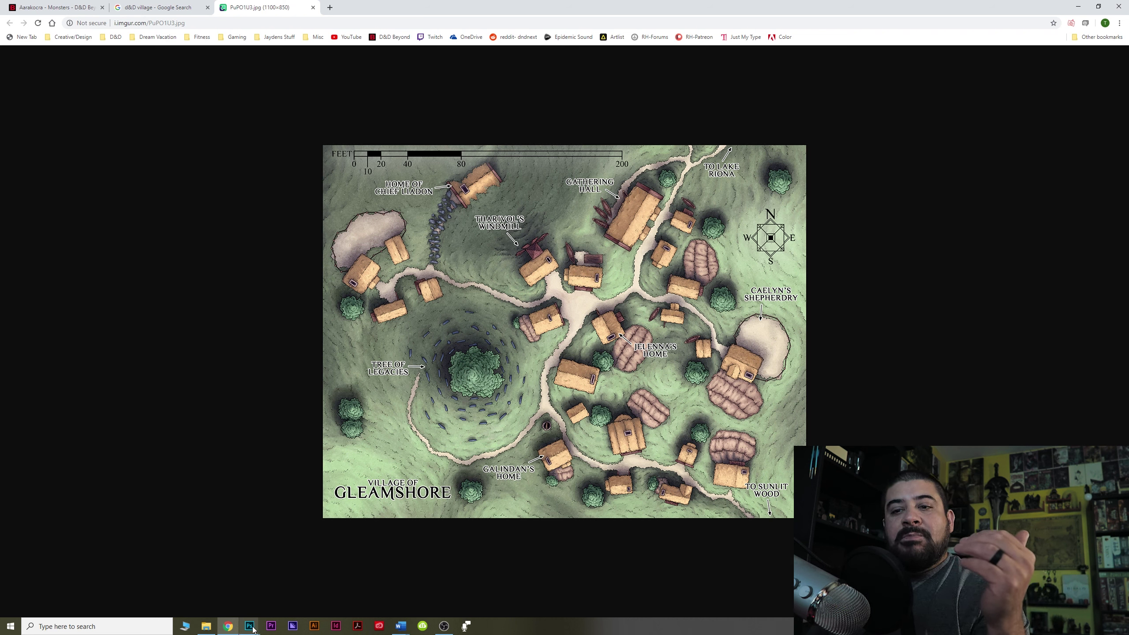
Compare the village map with the notes, highlighting the session plan, Terrain–Music checklist and NPC section
mouse_move(401, 627)
left_click(335, 559)
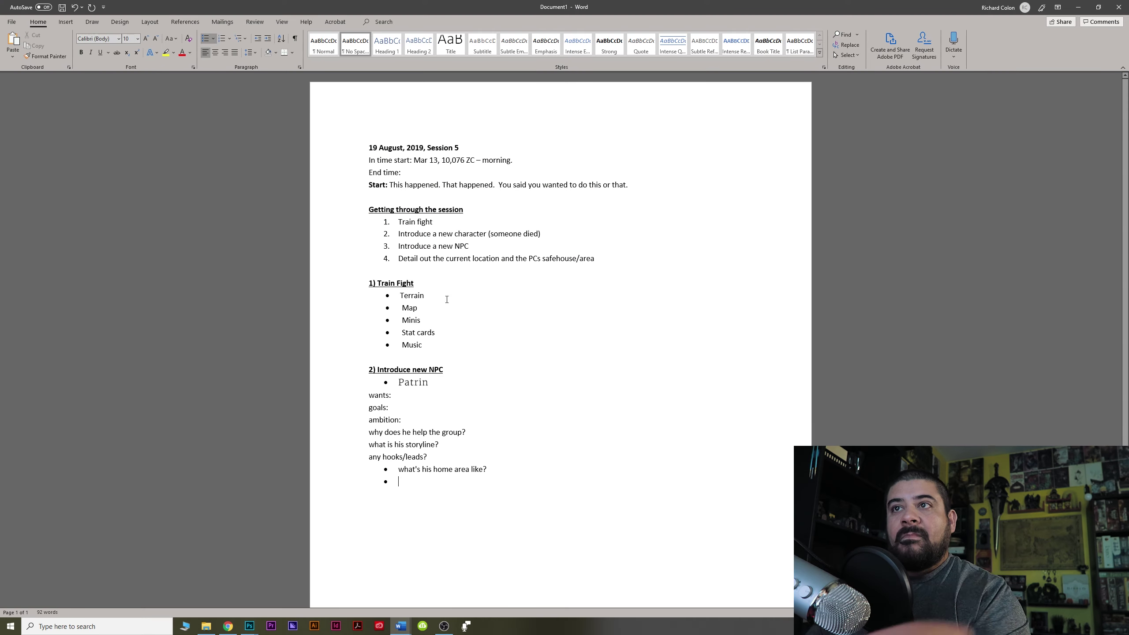
left_click_drag(397, 246, 481, 245)
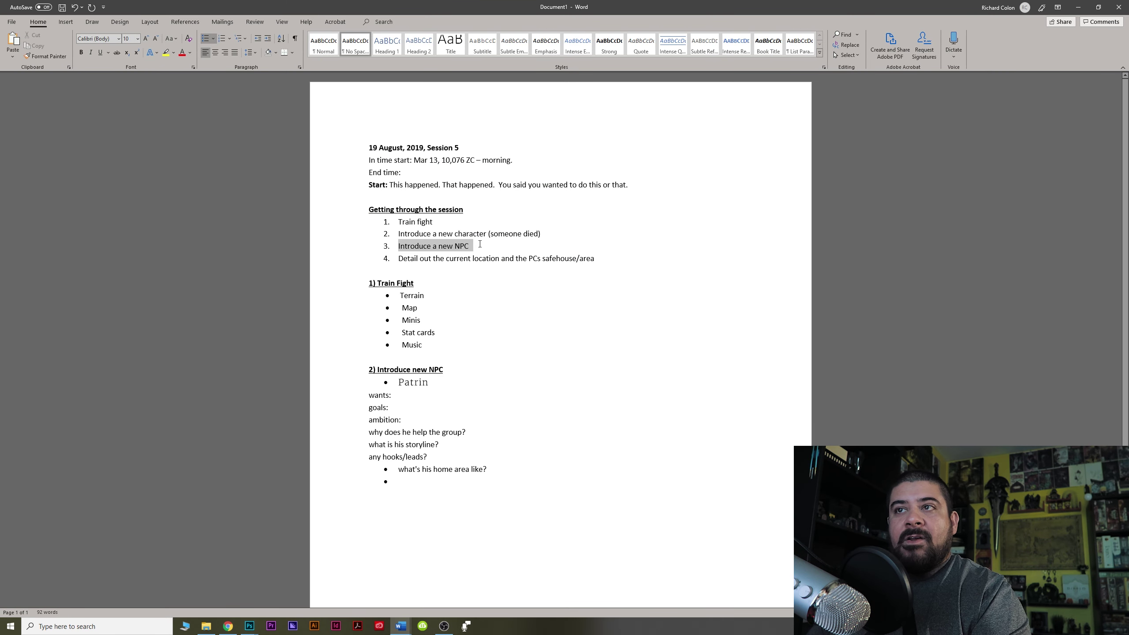
left_click(227, 627)
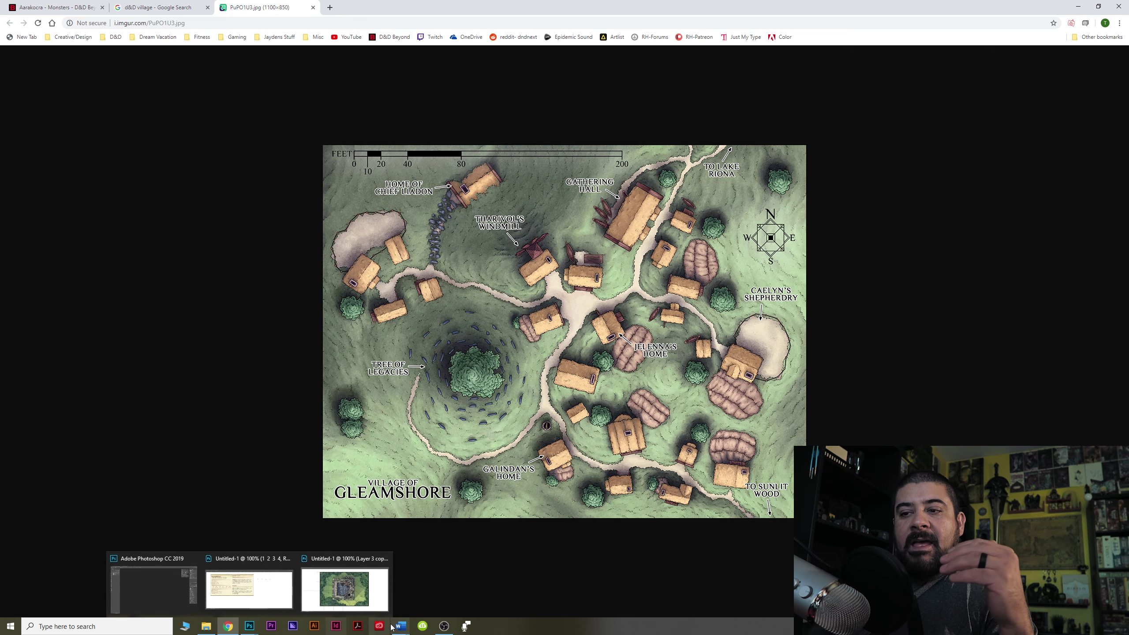
mouse_move(402, 626)
left_click(372, 579)
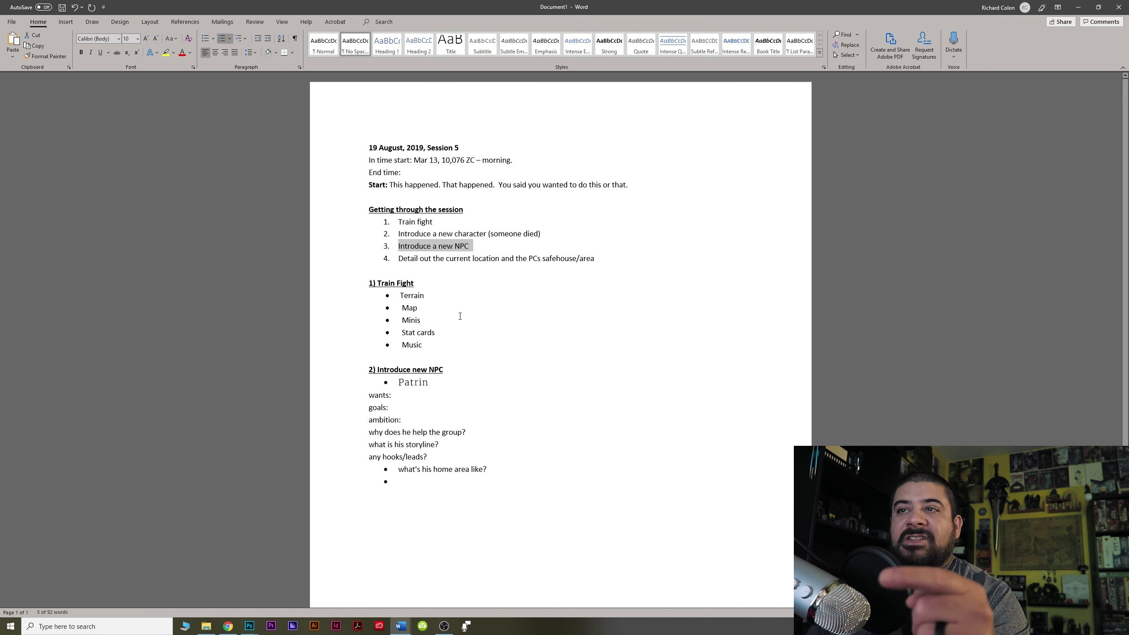
left_click_drag(398, 291, 435, 346)
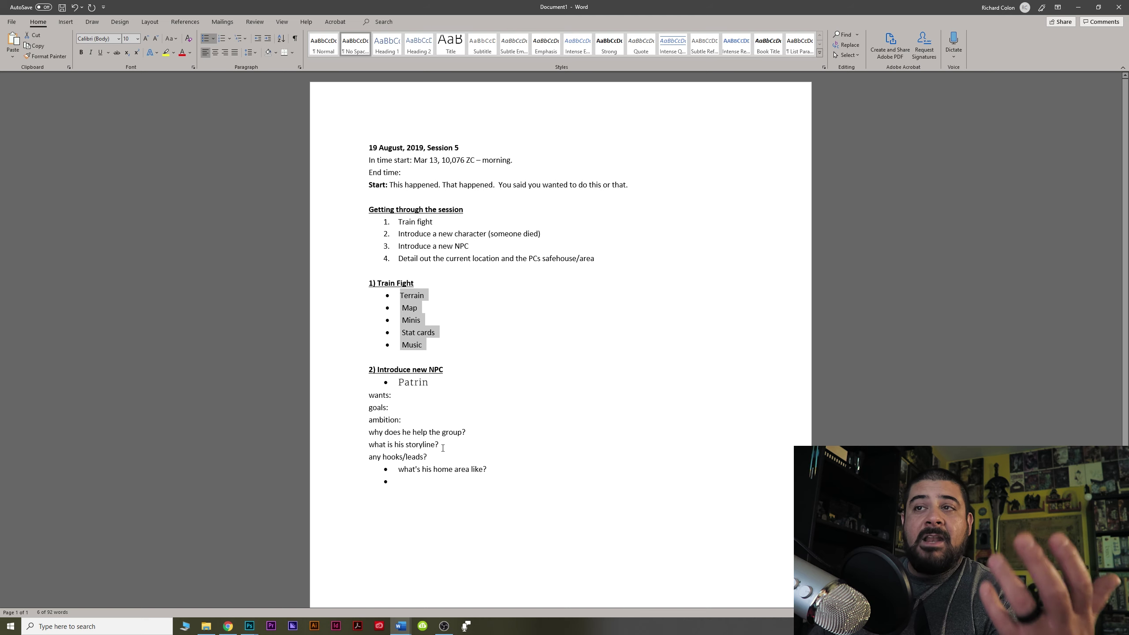
left_click(446, 324)
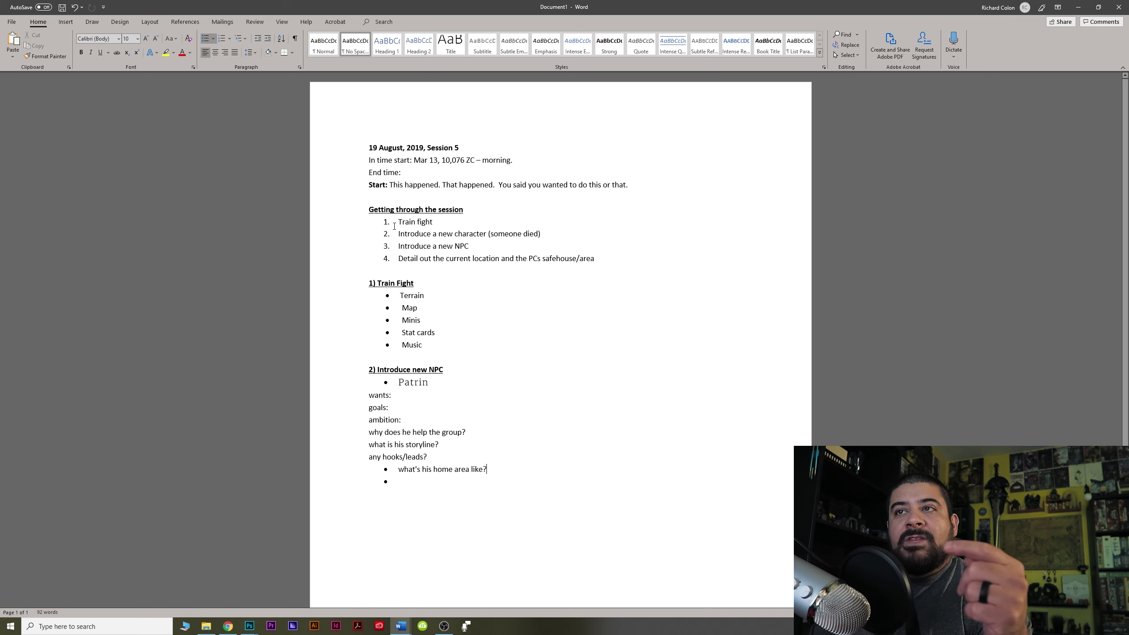
left_click_drag(396, 221, 603, 258)
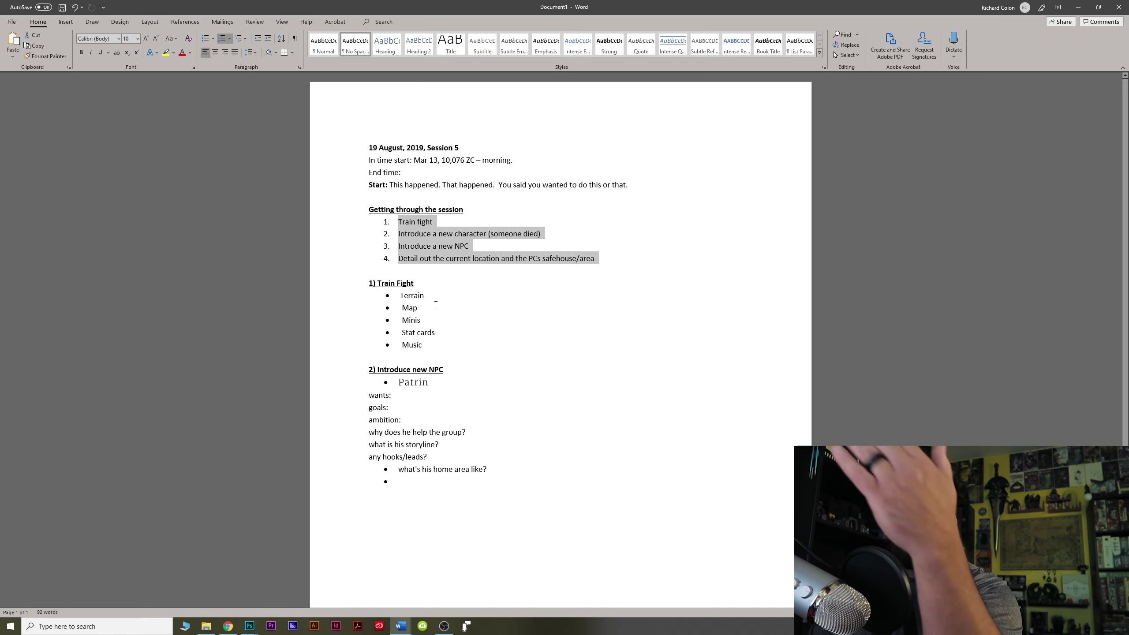
left_click_drag(426, 296, 419, 349)
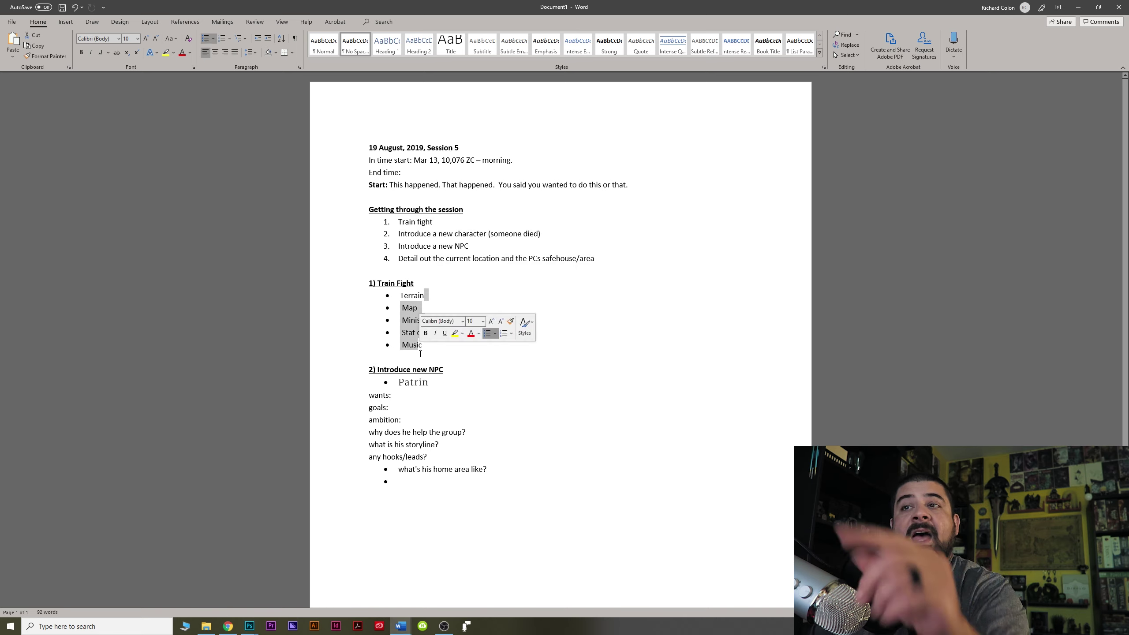
left_click_drag(427, 481, 378, 370)
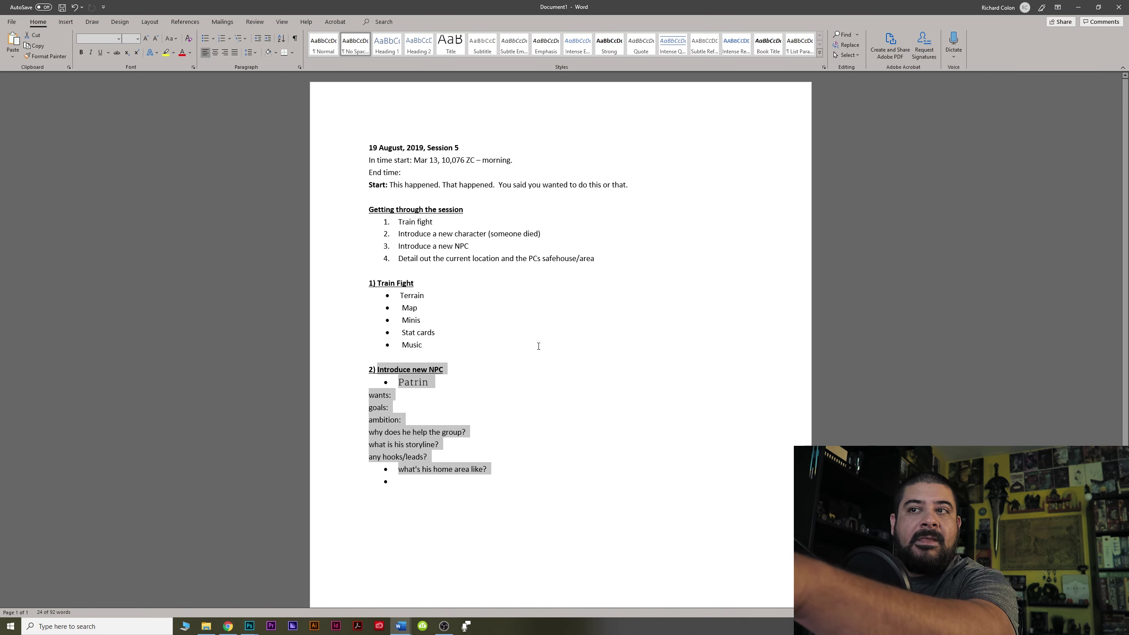
left_click(425, 484)
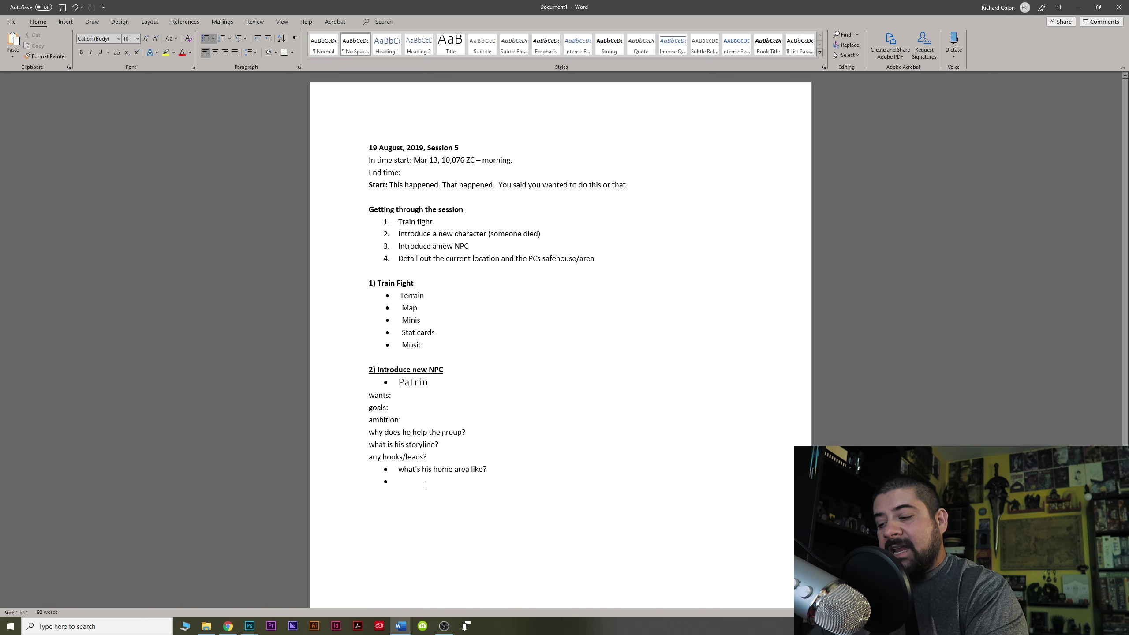
Replace the empty bullet with a plain '3) Detail out the current location' line and start a new line
key("Return")
key("Return")
type("3) Introd")
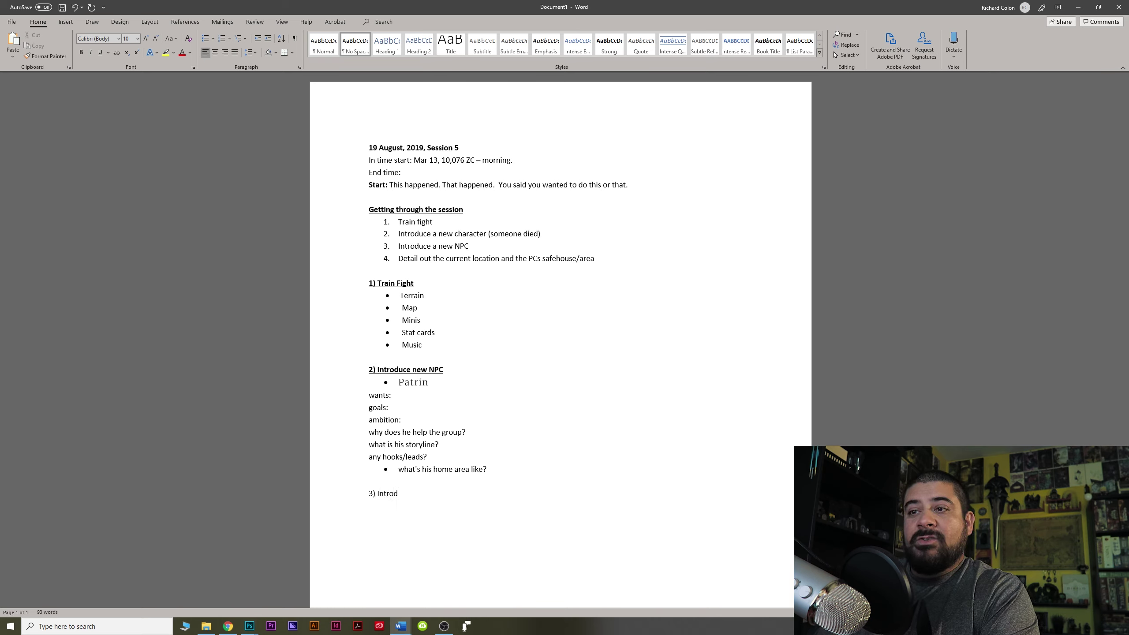
type("uc")
key("BackSpace")
key("BackSpace")
key("BackSpace")
key("BackSpace")
key("BackSpace")
key("BackSpace")
key("BackSpace")
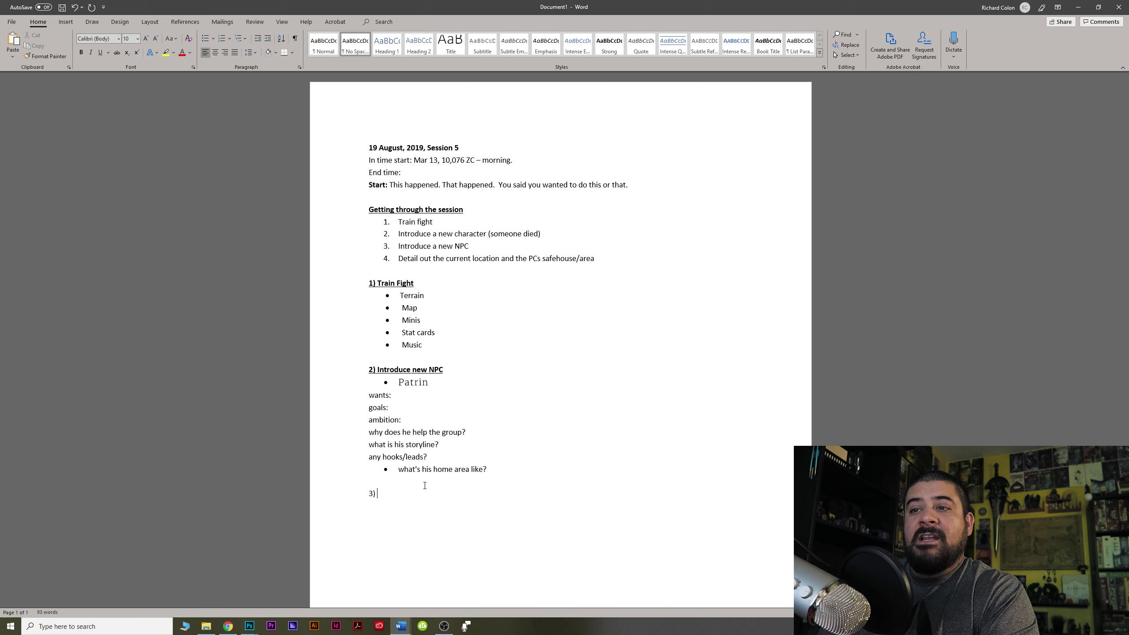
type("Detail out the current loc")
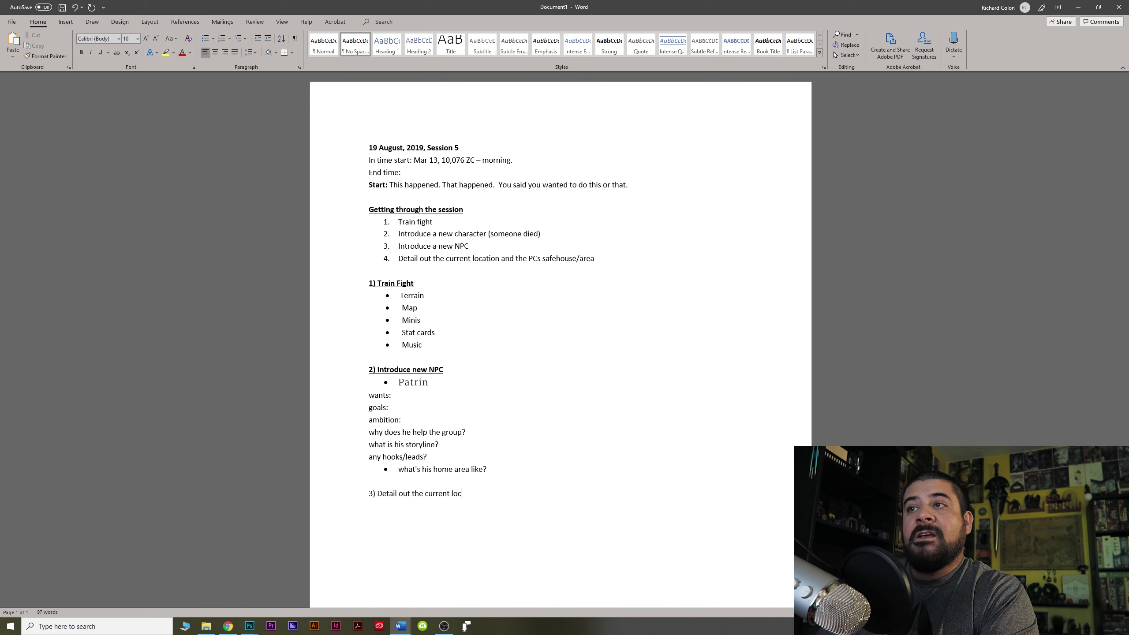
type("ation")
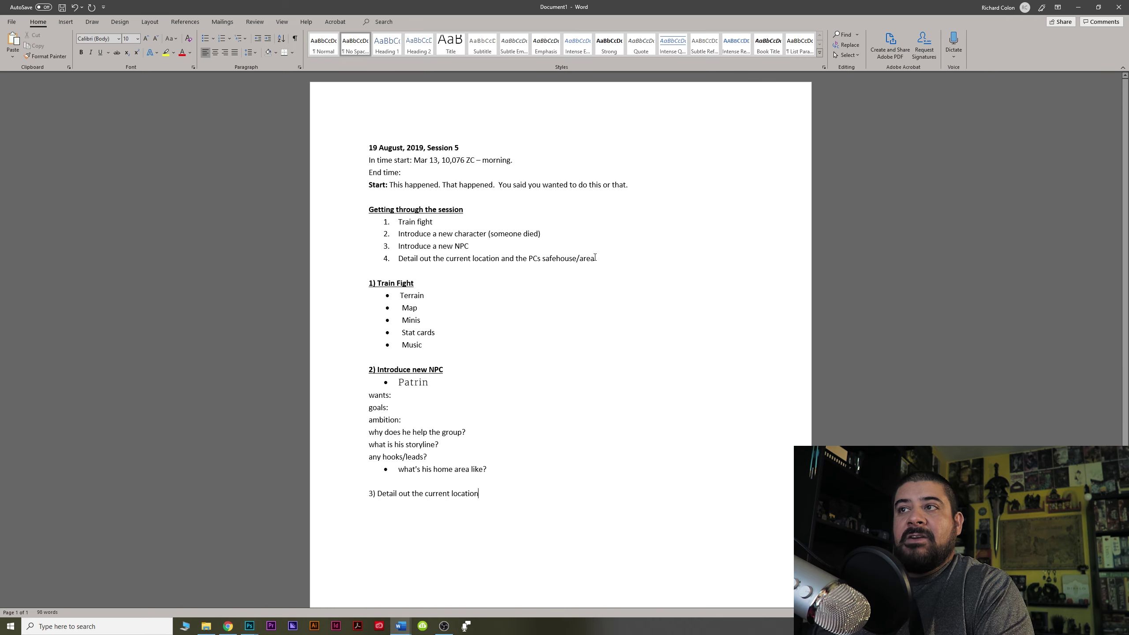
left_click_drag(595, 257, 397, 258)
left_click(495, 498)
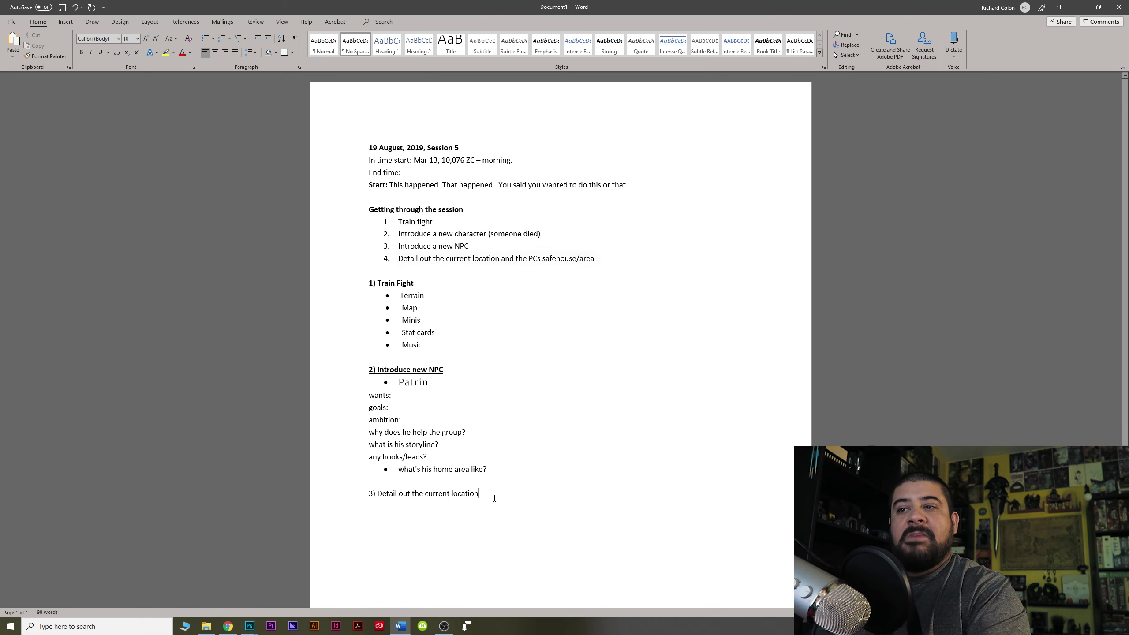
key("Return")
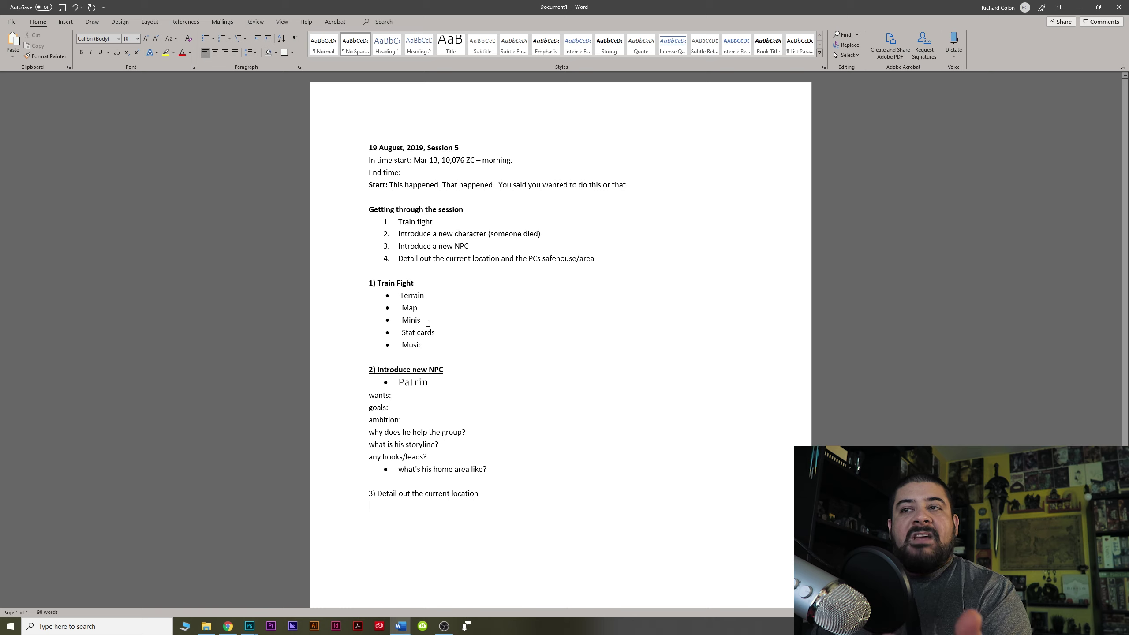
double_click(401, 310)
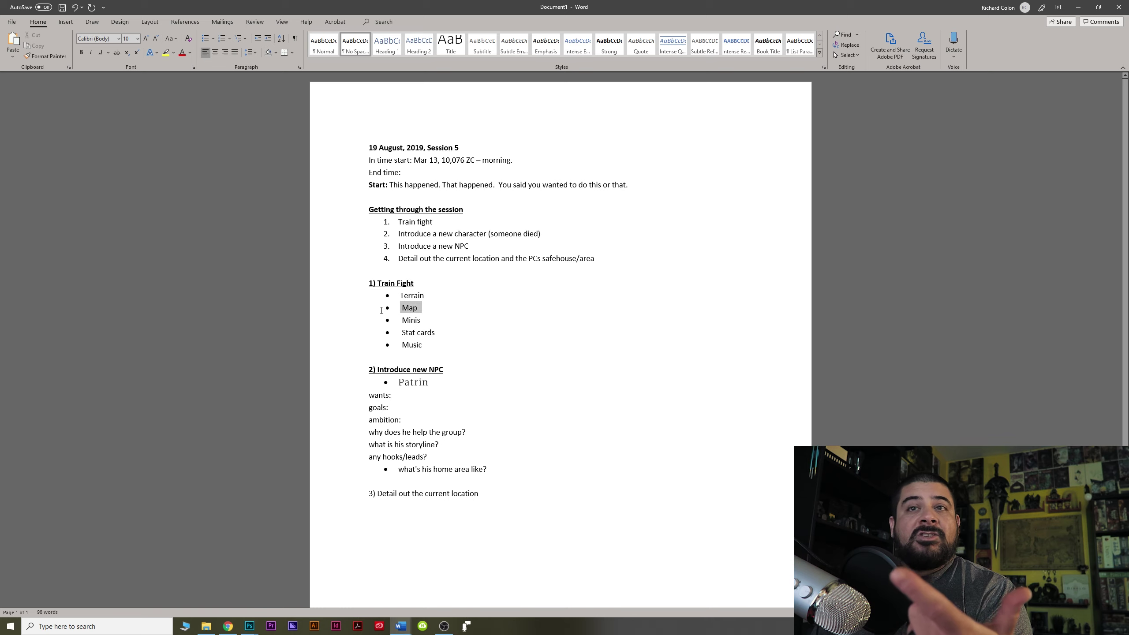
left_click(374, 501)
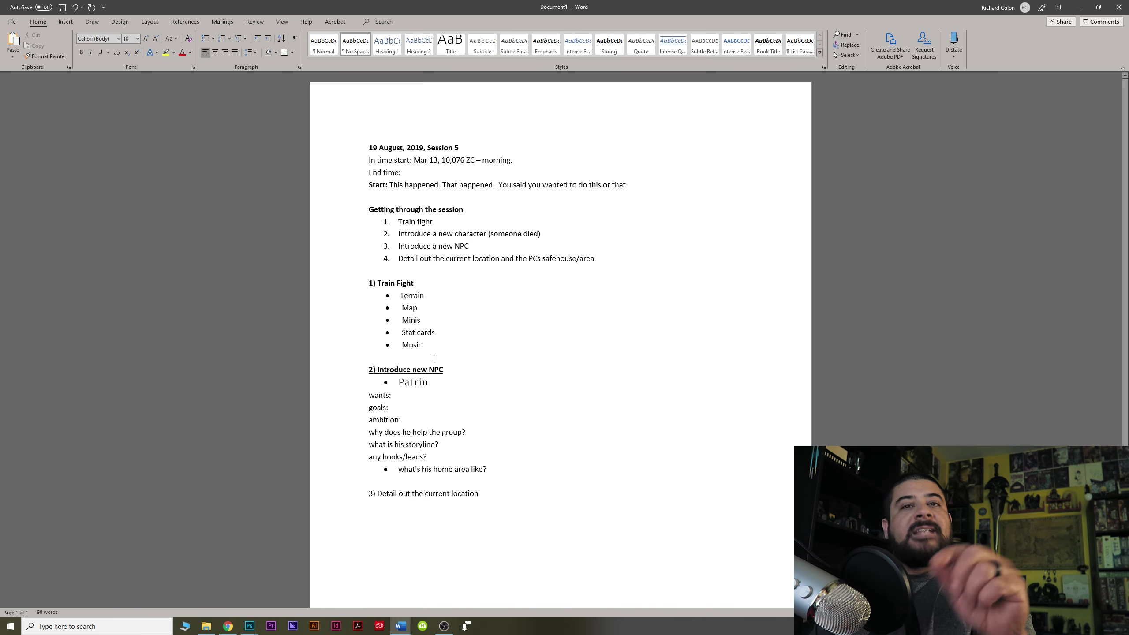
left_click(436, 295)
Type a dash-led filler line under Music, then highlight the date, Start line and session plan
left_click(413, 356)
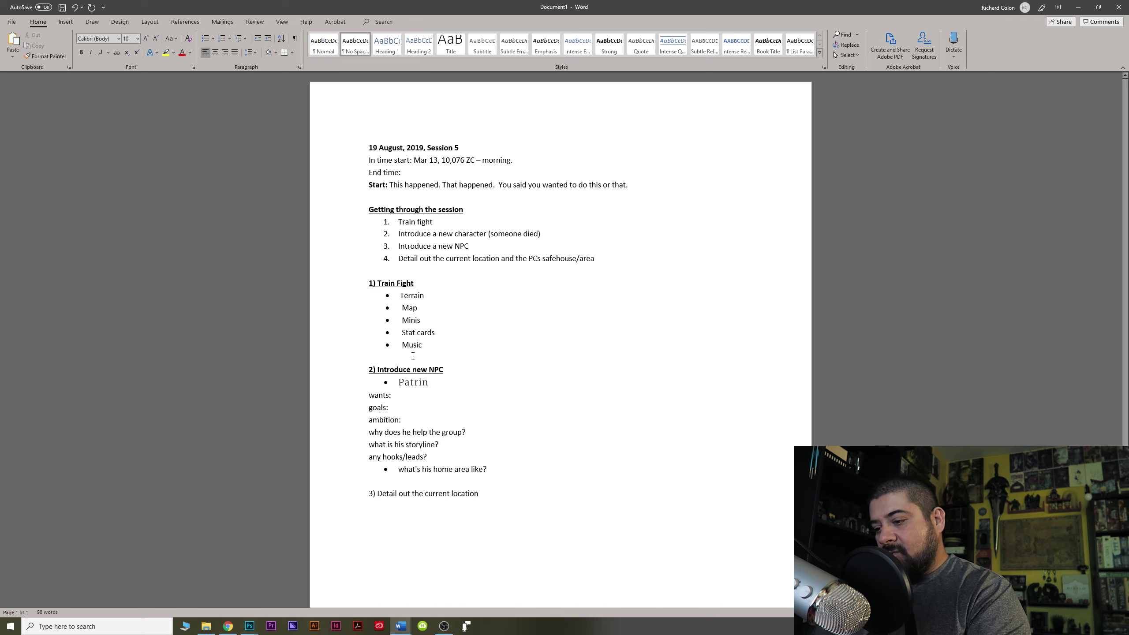
type("- laljalkfdjalfjasldfjsdlfj")
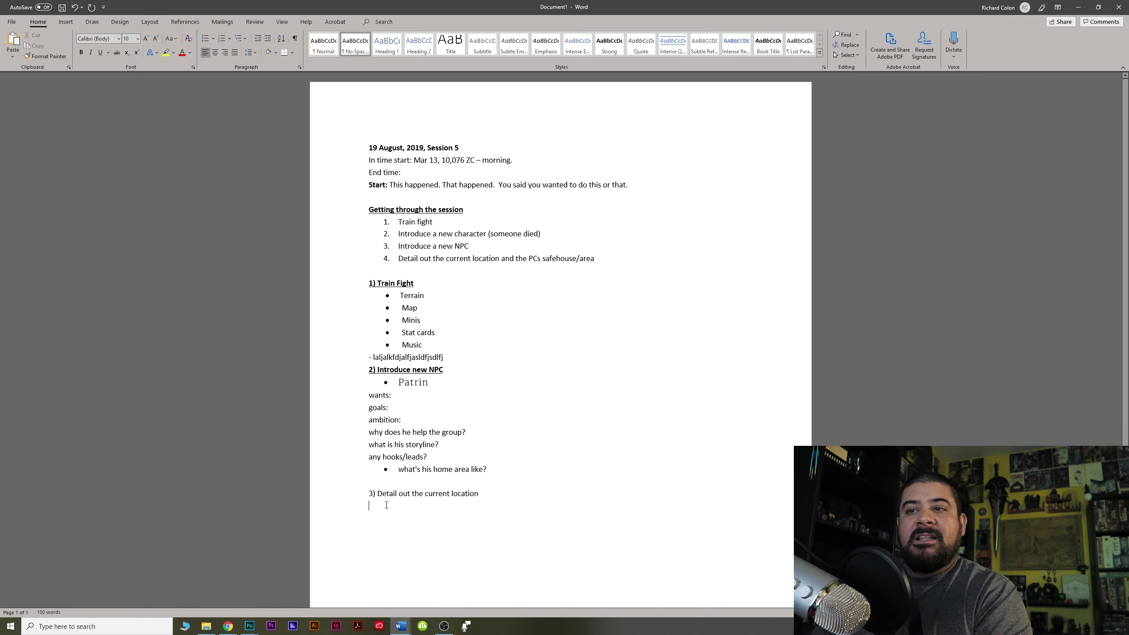
type("sjkakldjasd0d")
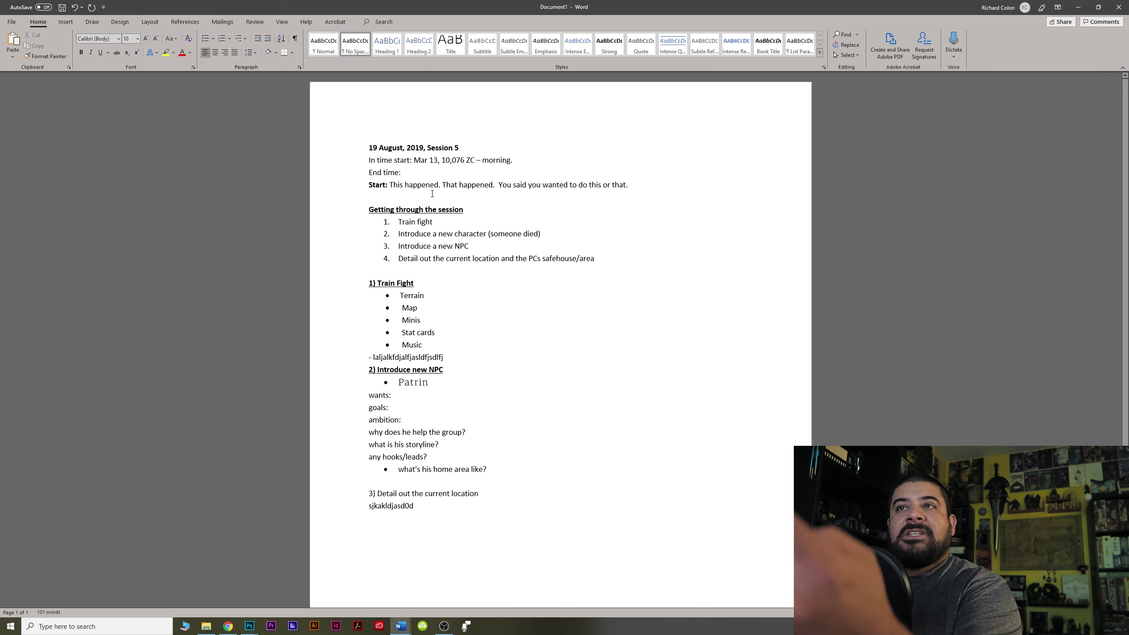
left_click_drag(370, 147, 377, 147)
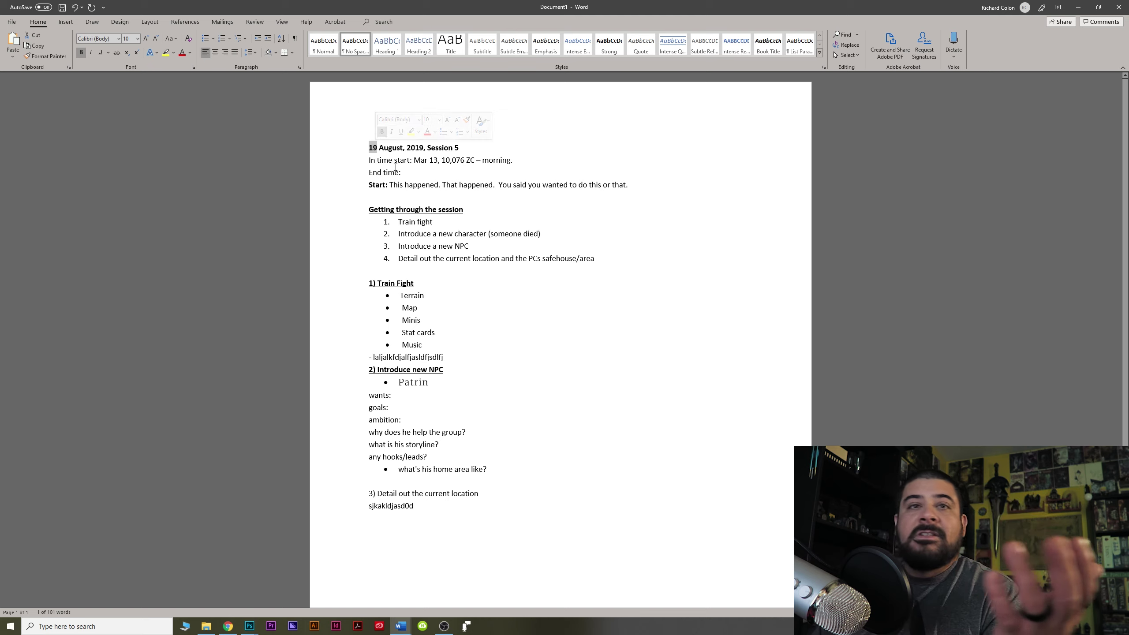
left_click_drag(389, 184, 569, 185)
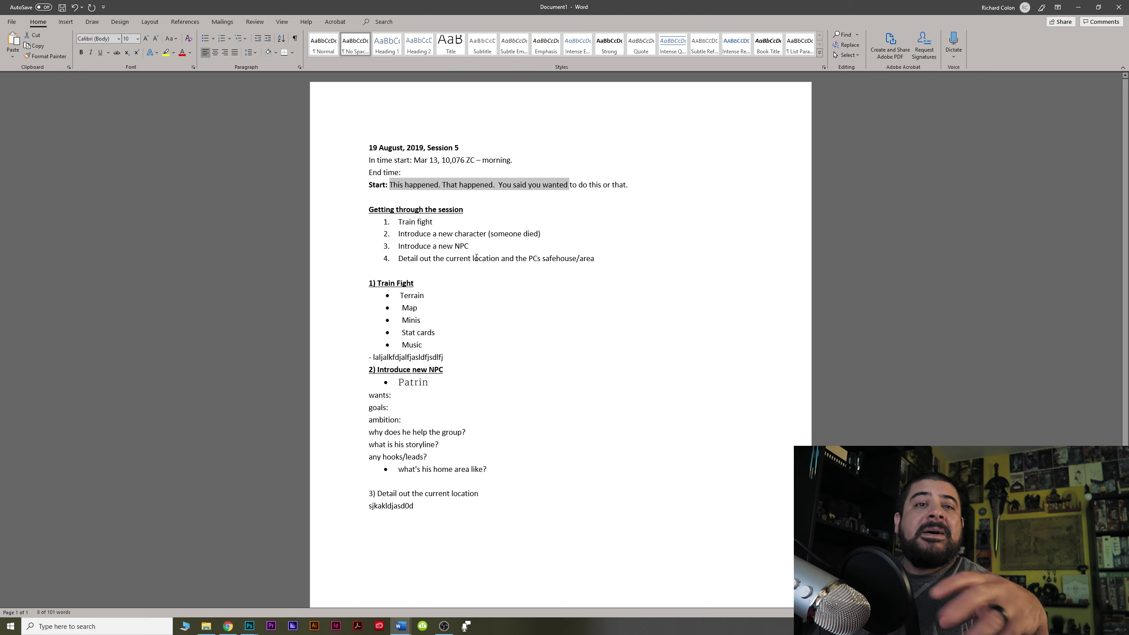
left_click_drag(472, 259, 543, 259)
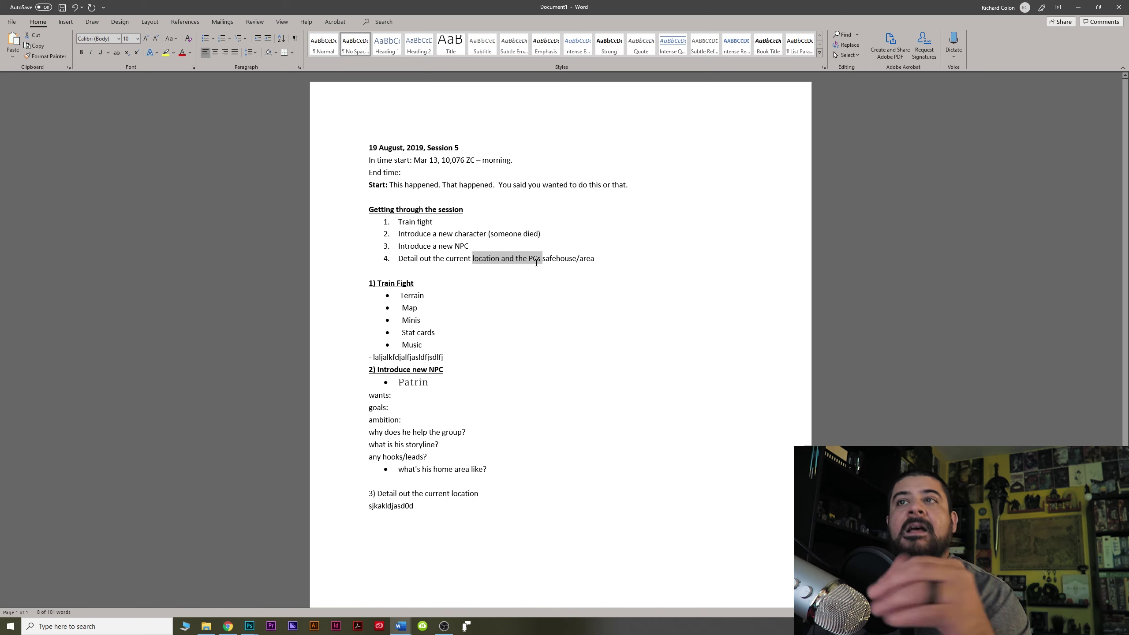
left_click_drag(397, 221, 578, 277)
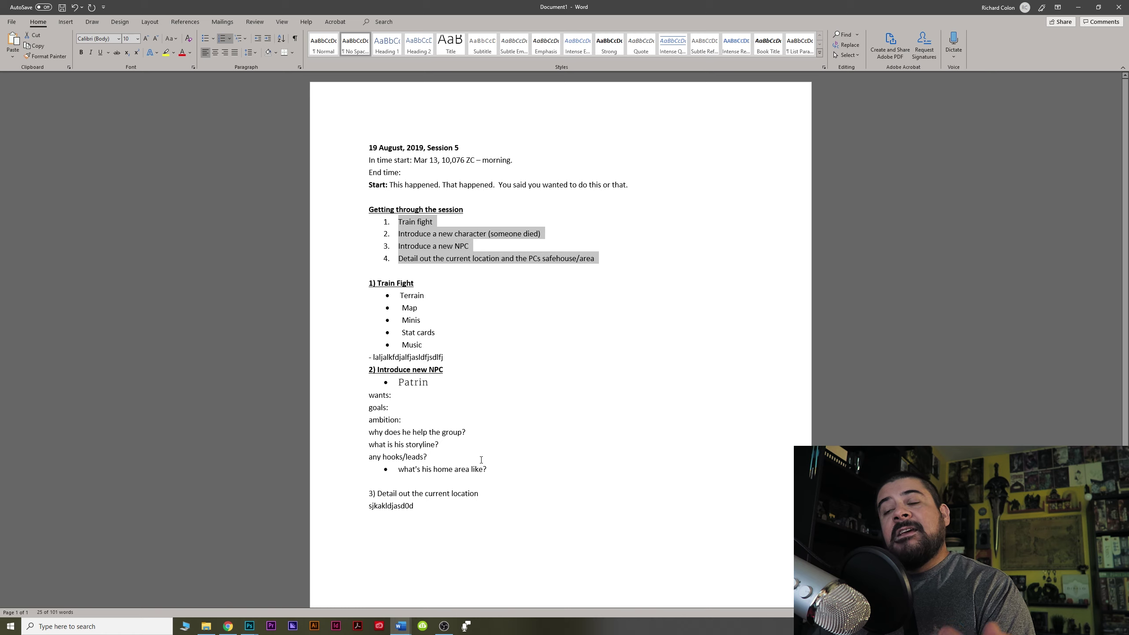
left_click(495, 259)
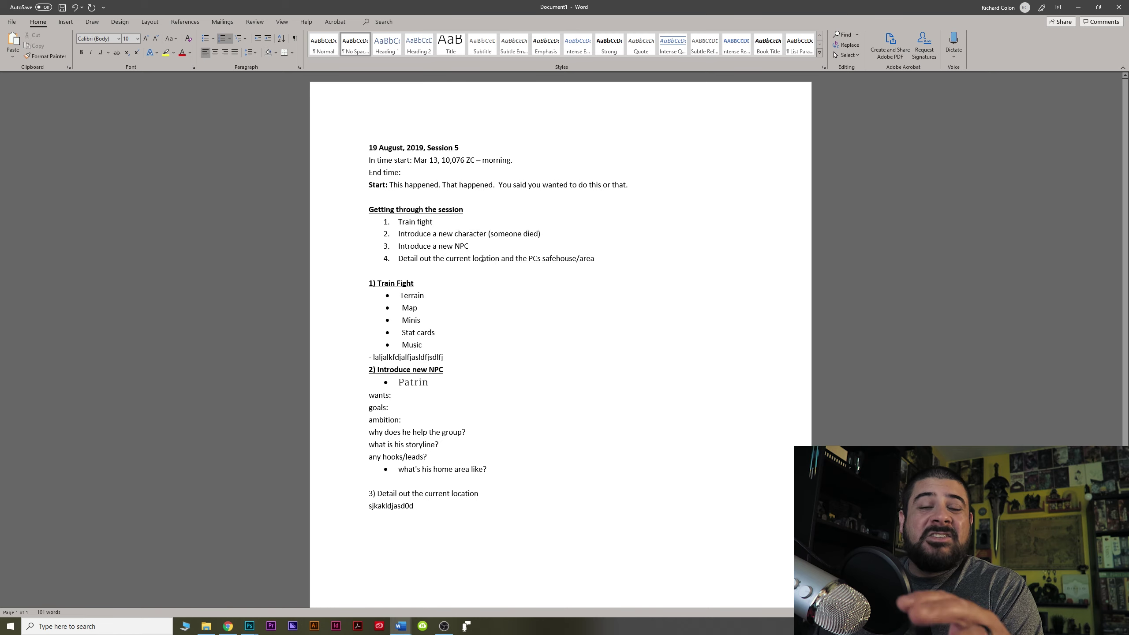